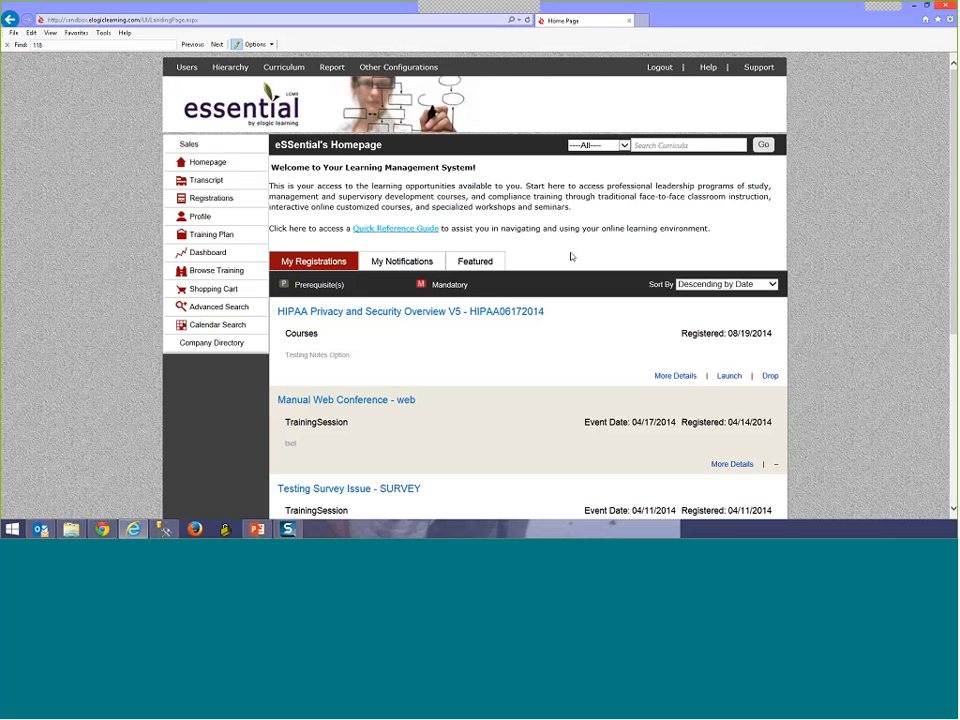
Step: Log out of the administrator account and look over the page that appears
{"action": "left_click", "coordinate": [663, 71]}
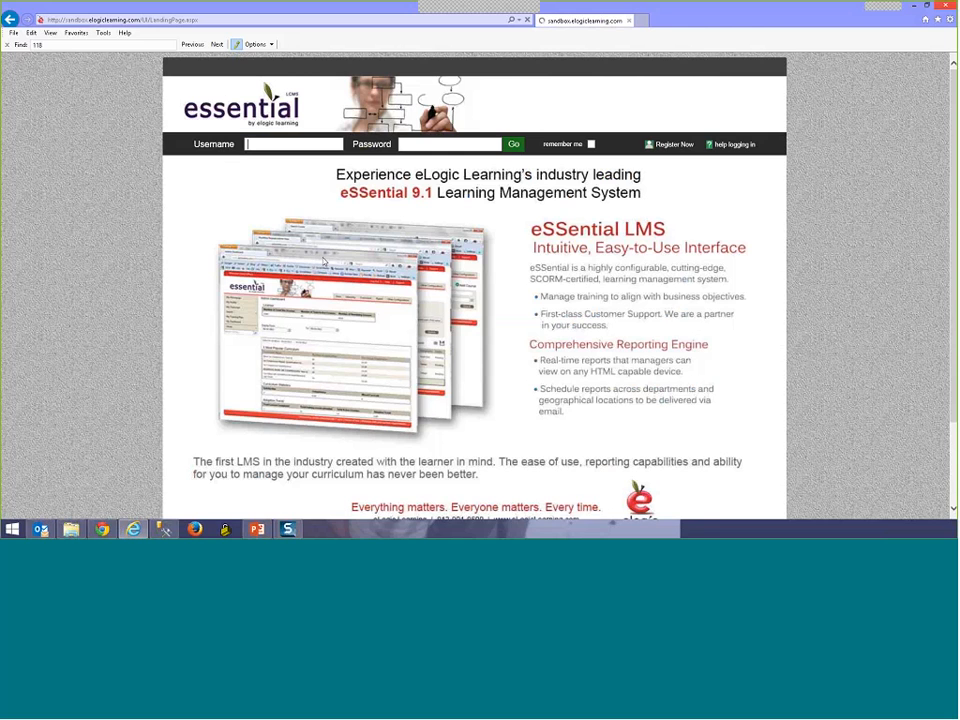
{"action": "scroll", "coordinate": [557, 237], "scroll_direction": "down", "scroll_amount": 1}
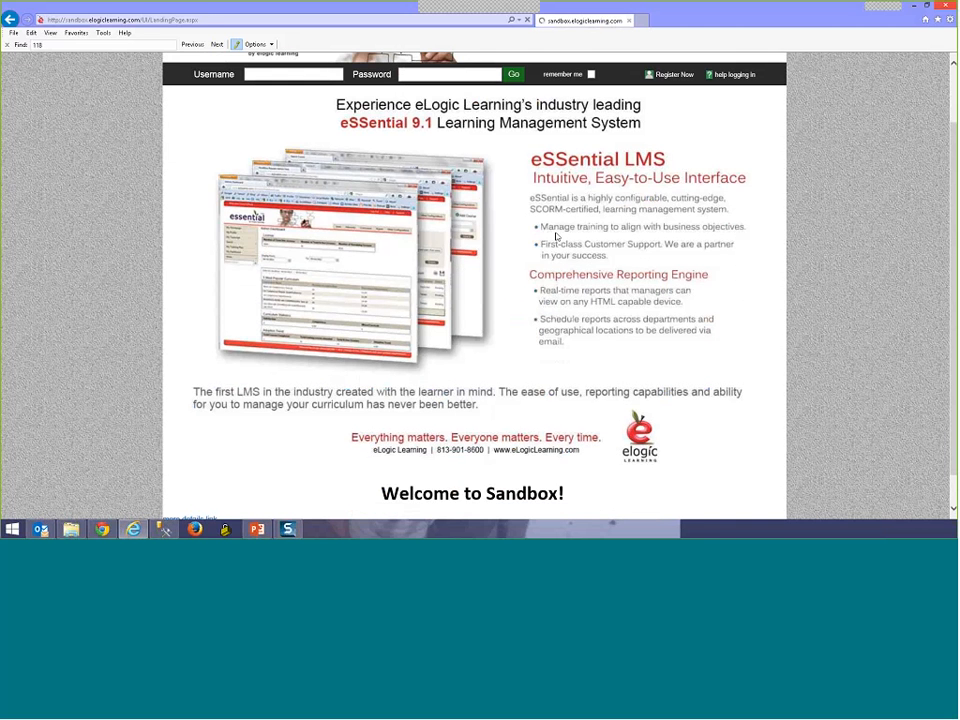
{"action": "scroll", "coordinate": [510, 392], "scroll_direction": "up", "scroll_amount": 1}
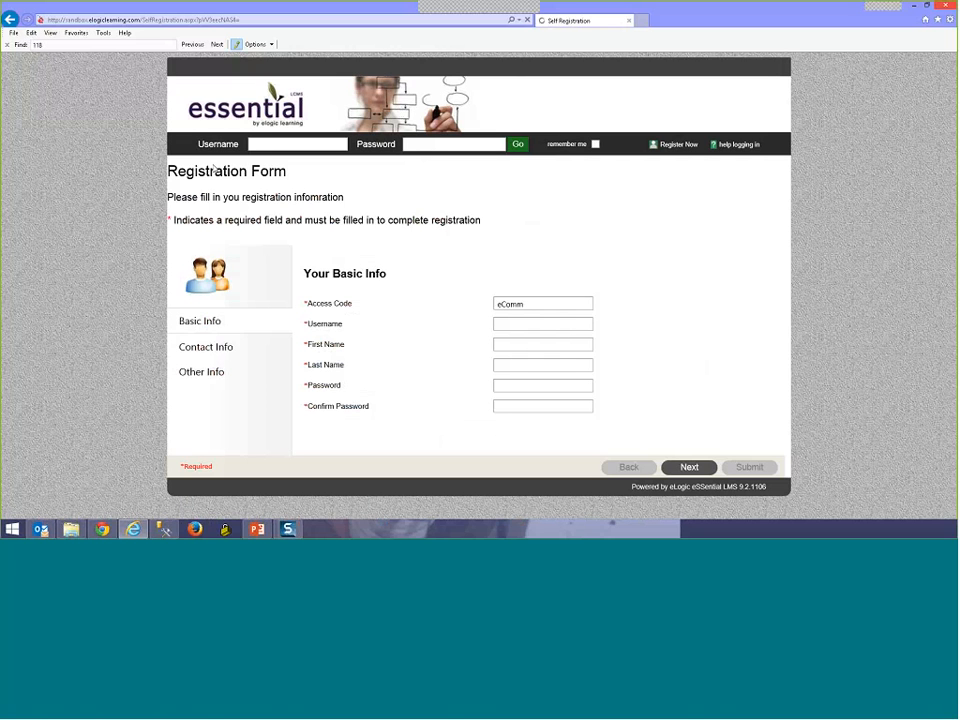
Step: Point out the Registration Form heading, instructions and required-field note, then go to Help Logging In
{"action": "left_click_drag", "start_coordinate": [213, 168], "coordinate": [277, 187]}
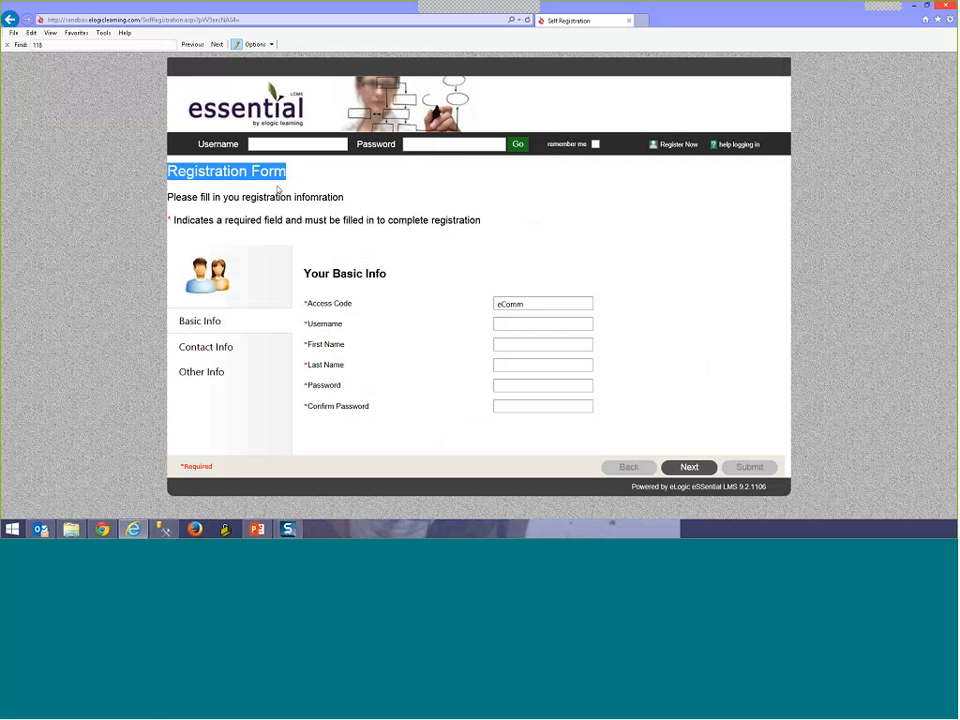
{"action": "left_click_drag", "start_coordinate": [182, 197], "coordinate": [311, 199]}
{"action": "left_click_drag", "start_coordinate": [214, 220], "coordinate": [294, 198]}
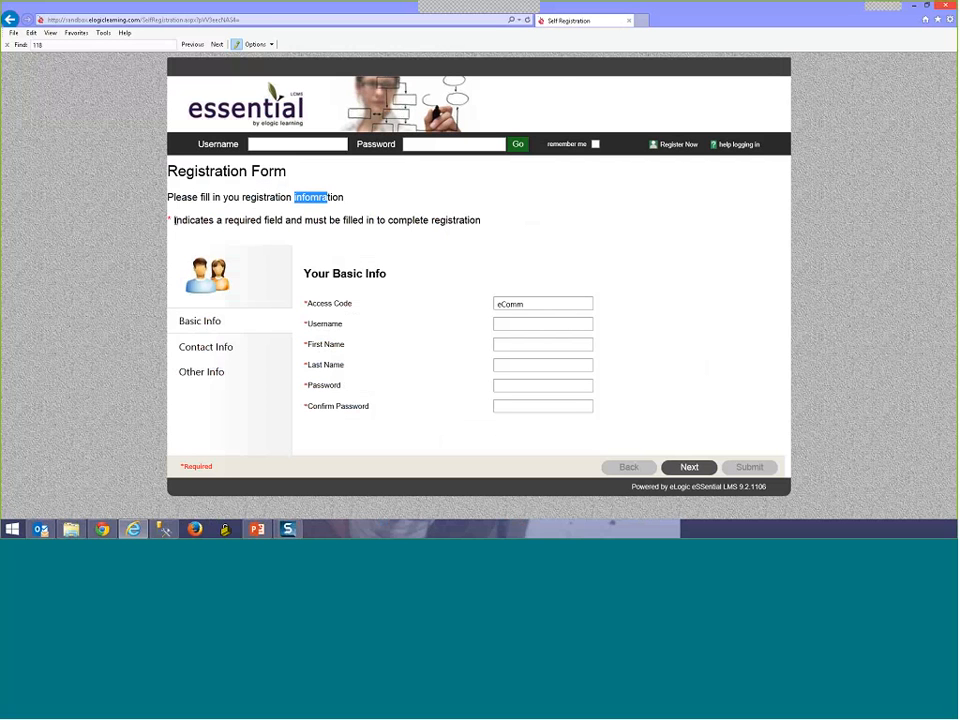
{"action": "left_click_drag", "start_coordinate": [174, 220], "coordinate": [481, 217]}
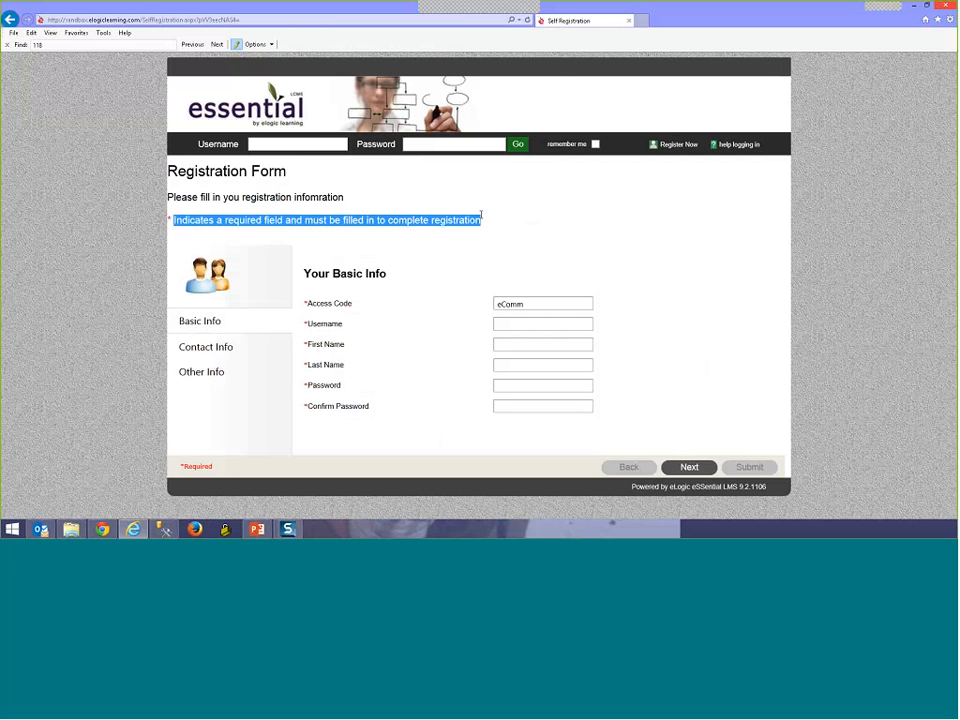
{"action": "left_click", "coordinate": [689, 467]}
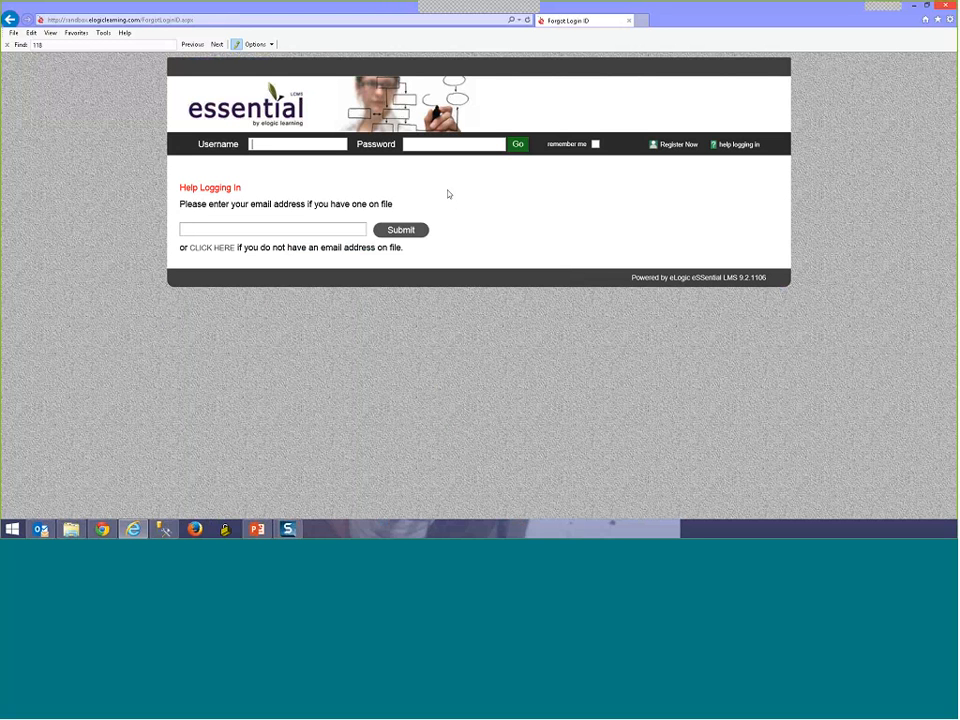
Step: Clear the autofilled administrator login and sign in with the other saved user account
{"action": "left_click", "coordinate": [297, 148]}
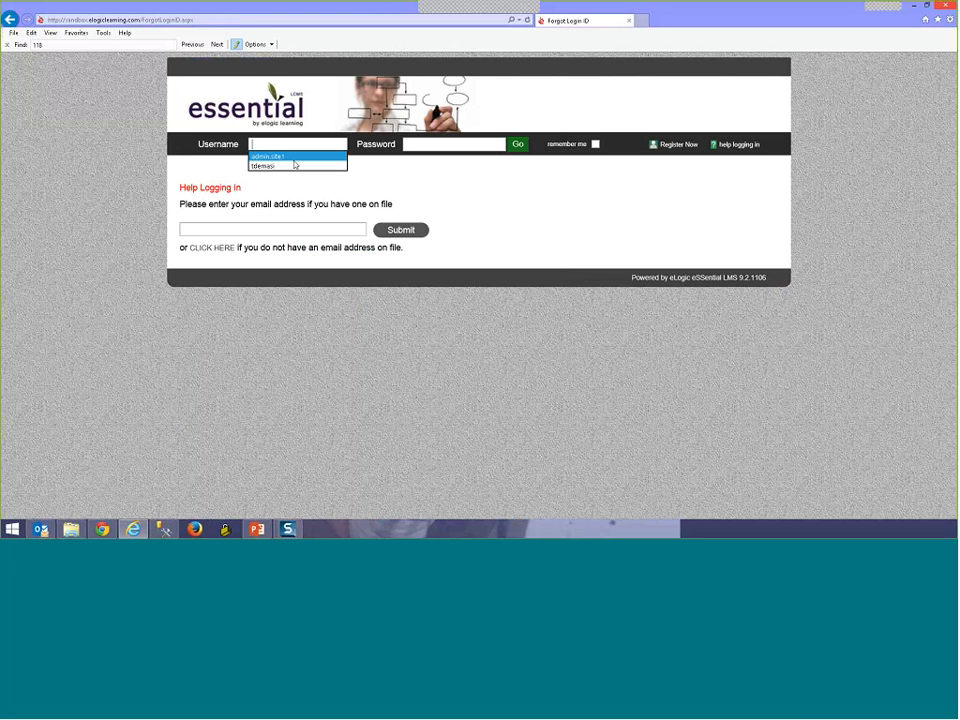
{"action": "left_click", "coordinate": [295, 158]}
{"action": "left_click_drag", "start_coordinate": [462, 146], "coordinate": [388, 140]}
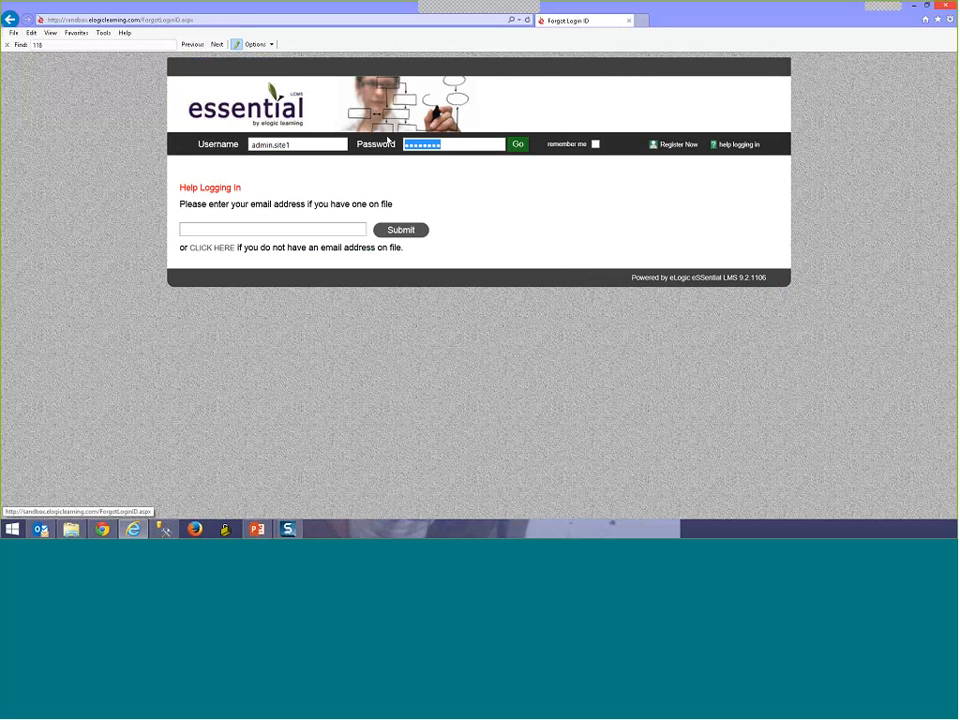
{"action": "key", "text": "BackSpace"}
{"action": "left_click_drag", "start_coordinate": [320, 149], "coordinate": [221, 148]}
{"action": "key", "text": "BackSpace"}
{"action": "left_click", "coordinate": [256, 141]}
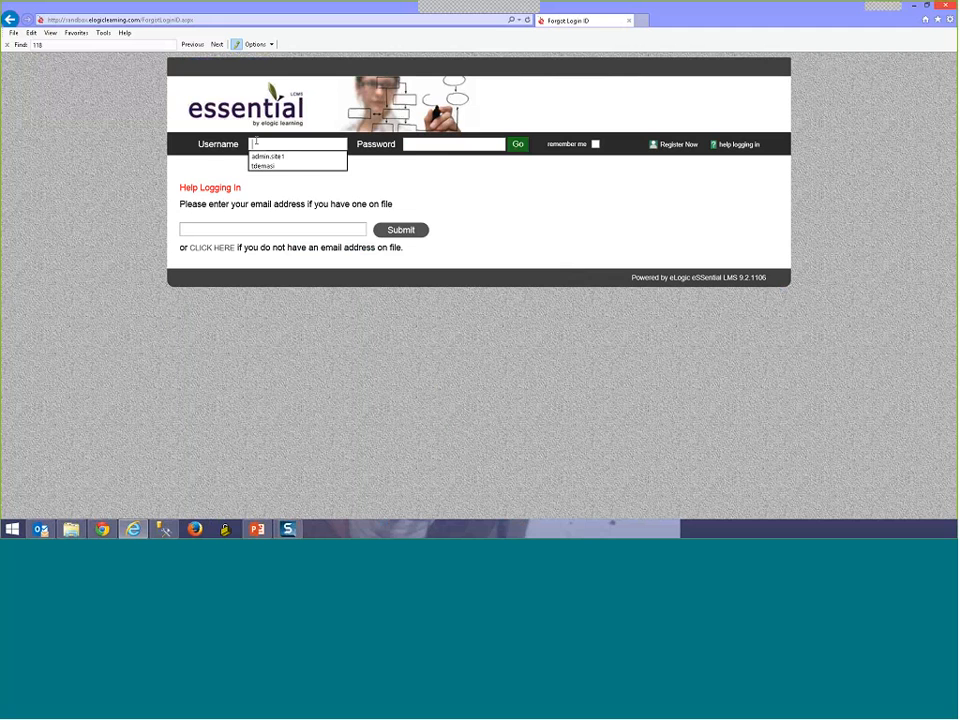
{"action": "left_click", "coordinate": [263, 165]}
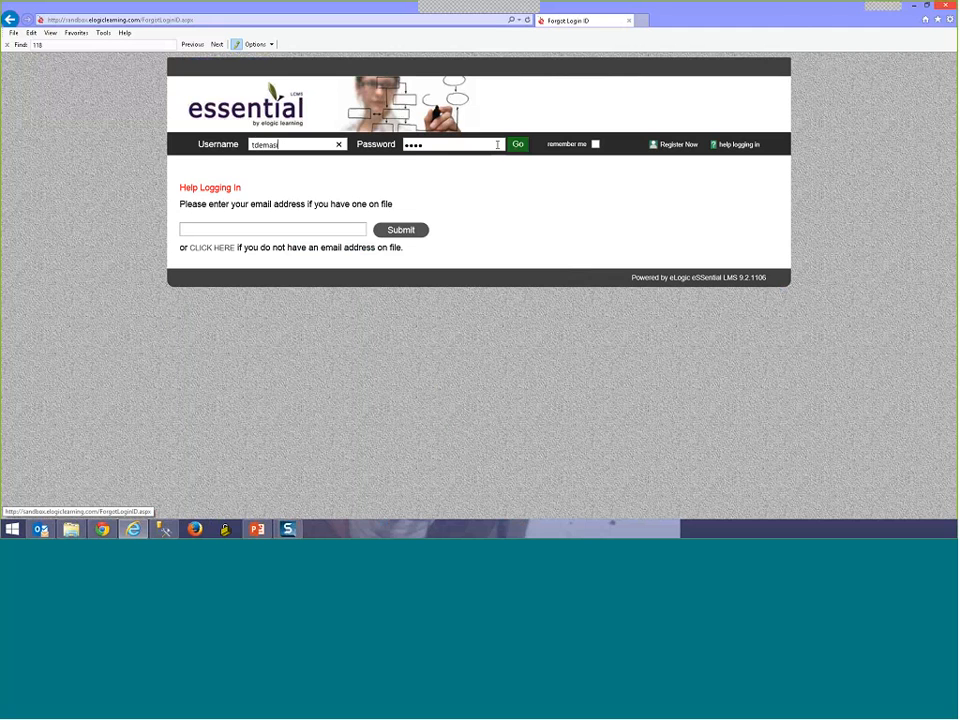
{"action": "left_click", "coordinate": [517, 144]}
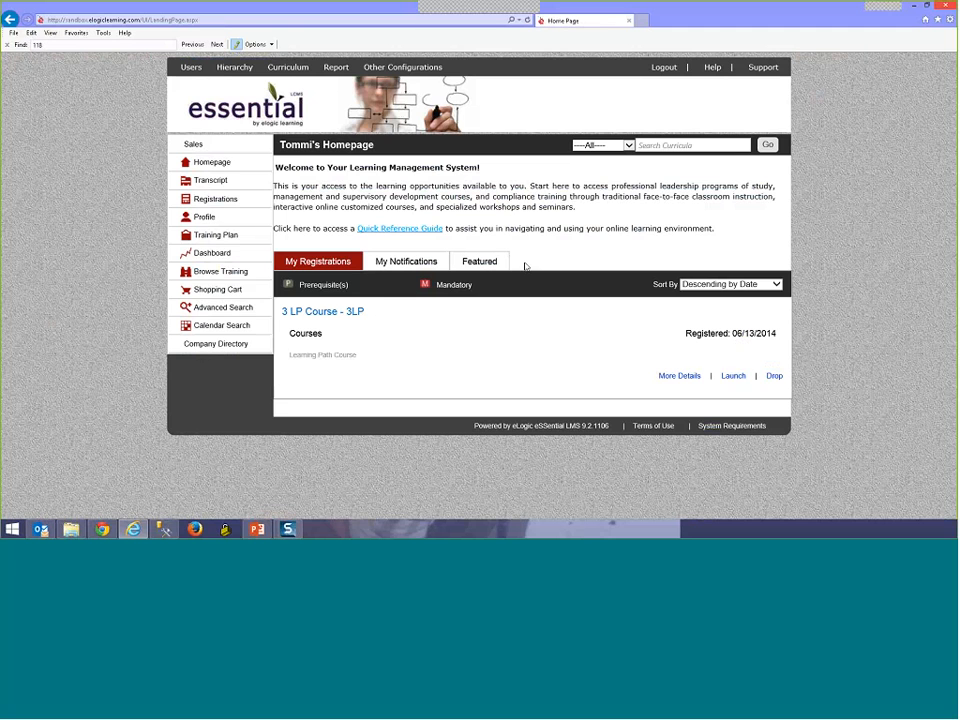
Step: View the transcript, return to the homepage, and open the details for 3 LP Course - 3LP
{"action": "left_click", "coordinate": [210, 292]}
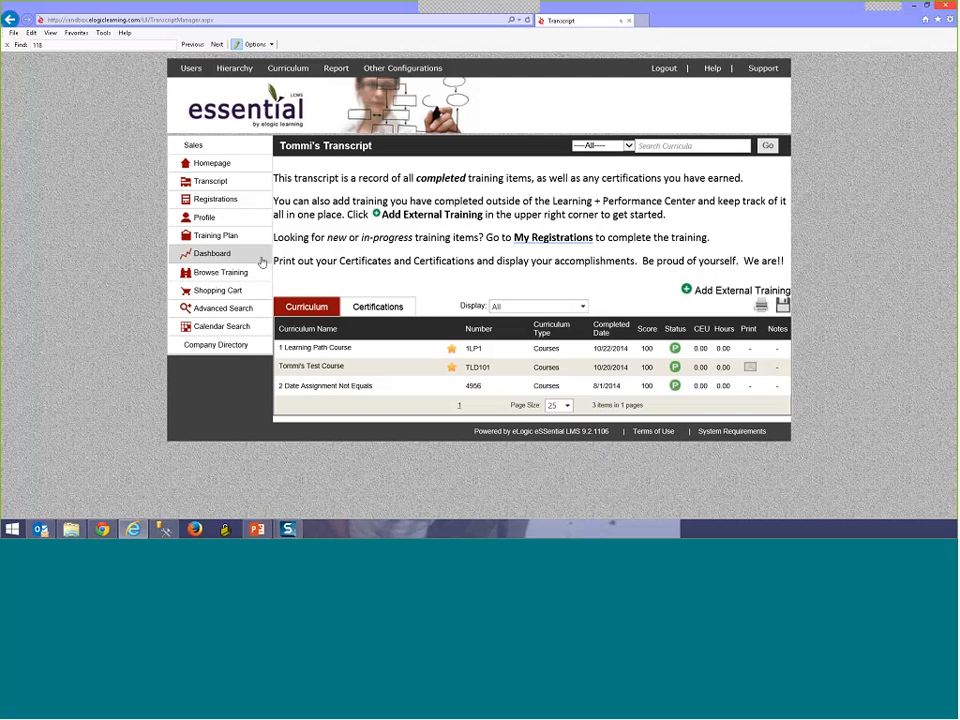
{"action": "left_click", "coordinate": [212, 163]}
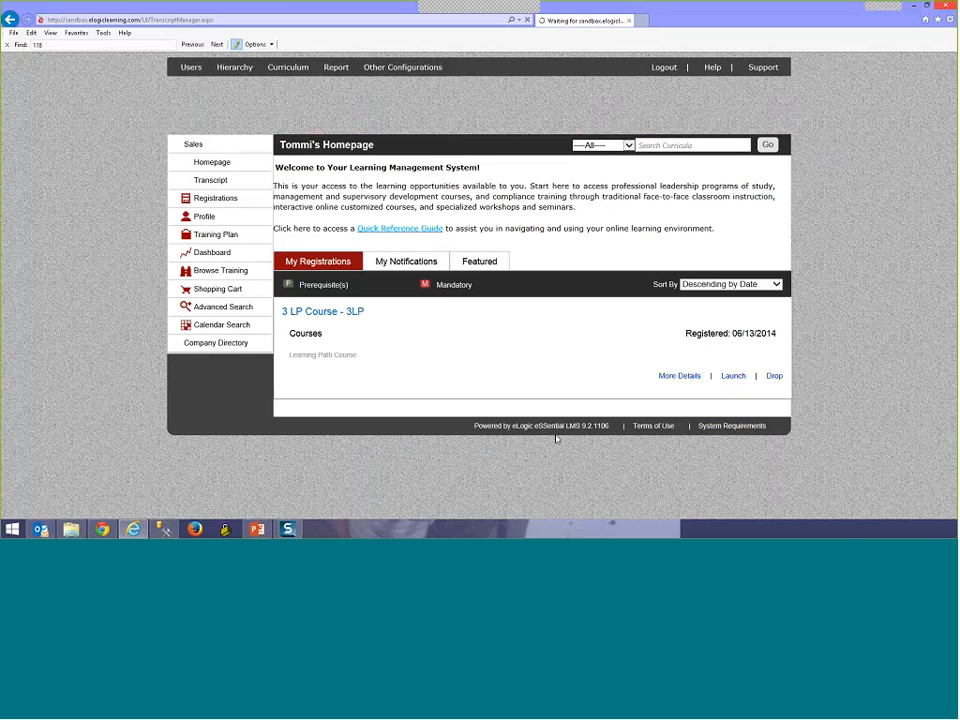
{"action": "left_click", "coordinate": [690, 377]}
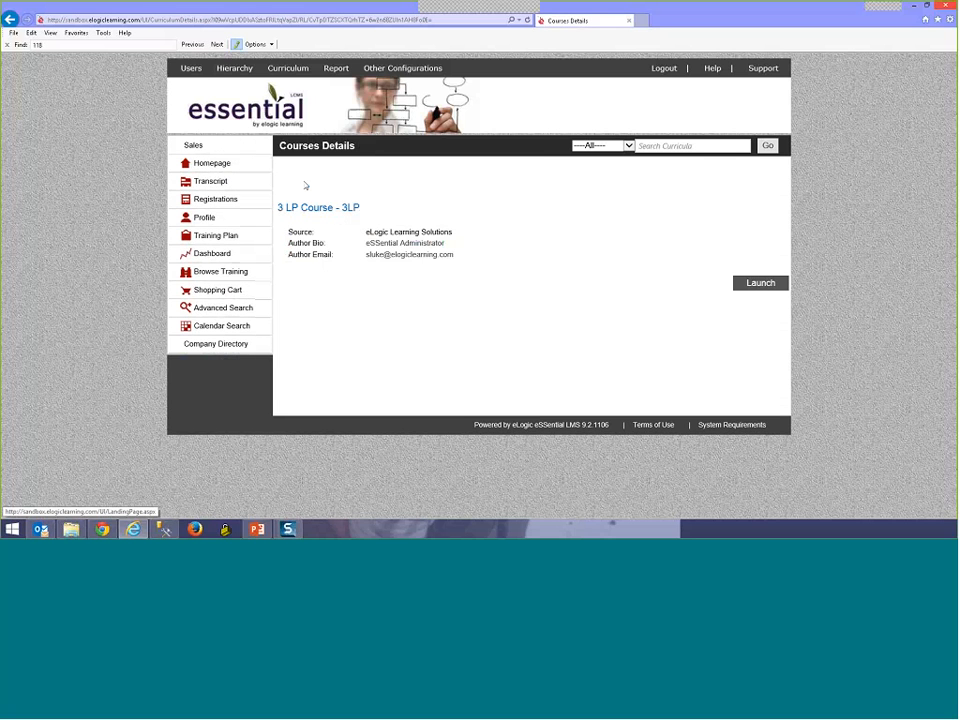
Step: Open Content Page Management under Other Configurations and browse the listed site pages
{"action": "mouse_move", "coordinate": [429, 69]}
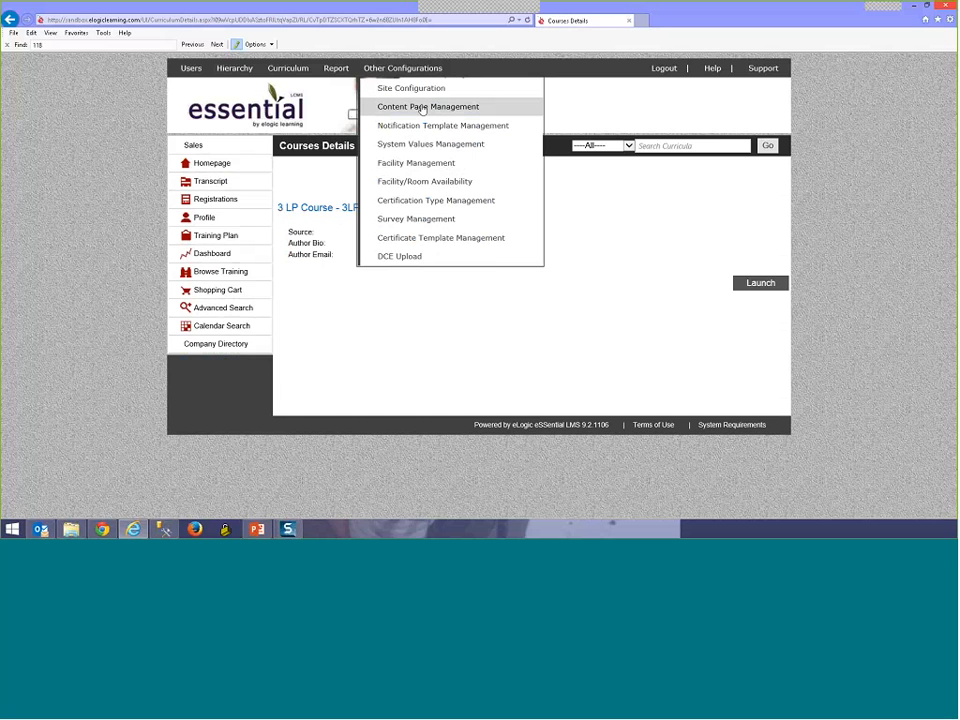
{"action": "left_click", "coordinate": [422, 108]}
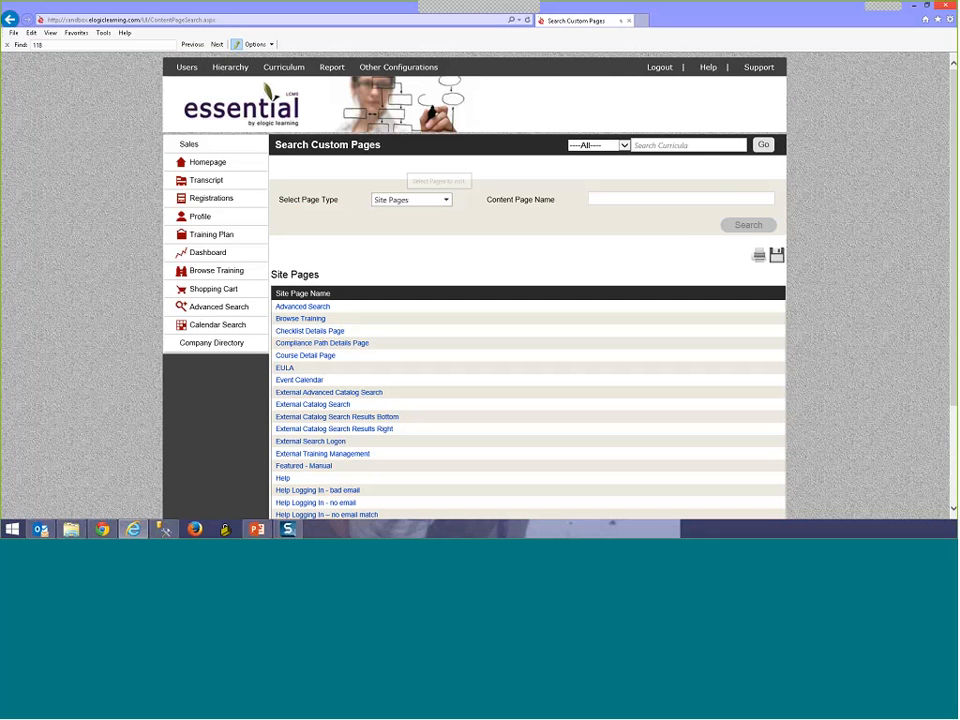
{"action": "scroll", "coordinate": [324, 291], "scroll_direction": "down", "scroll_amount": 3}
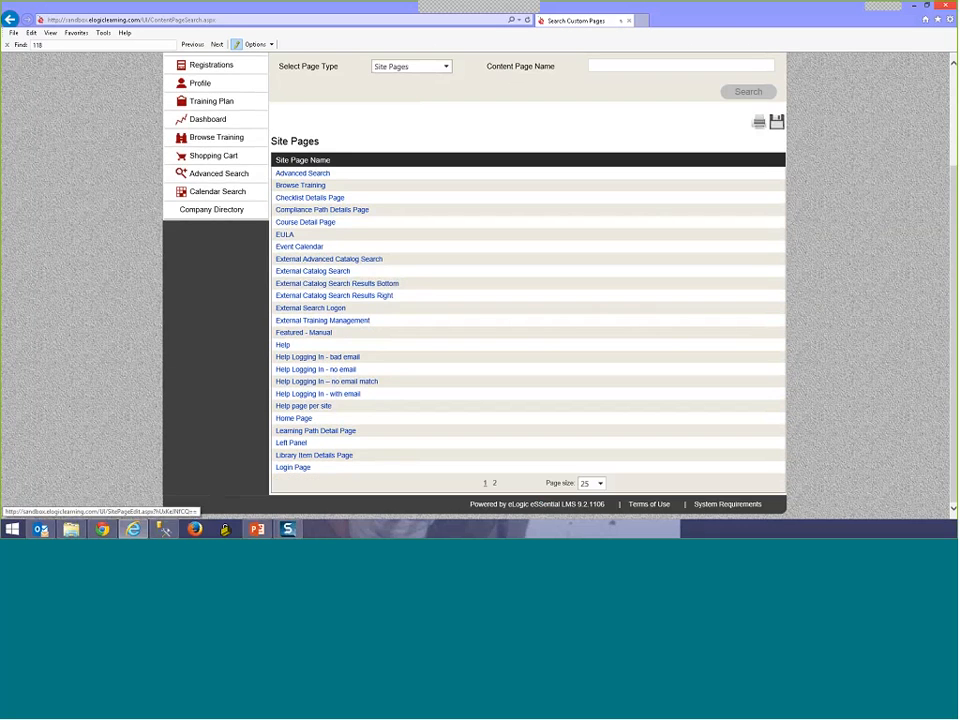
{"action": "scroll", "coordinate": [324, 291], "scroll_direction": "up", "scroll_amount": 2}
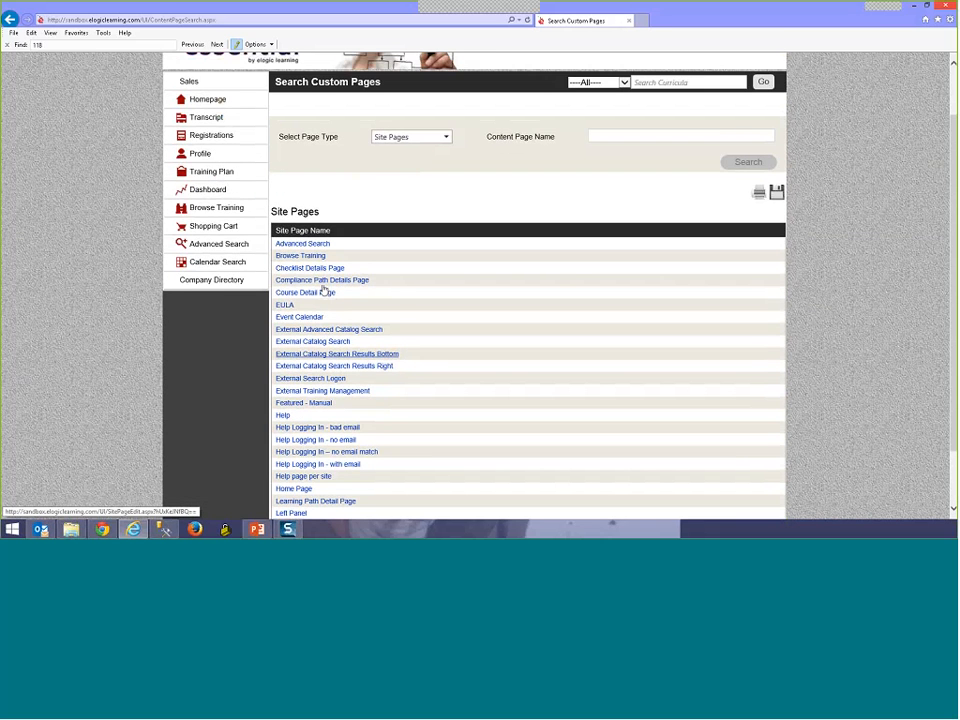
{"action": "scroll", "coordinate": [324, 291], "scroll_direction": "down", "scroll_amount": 2}
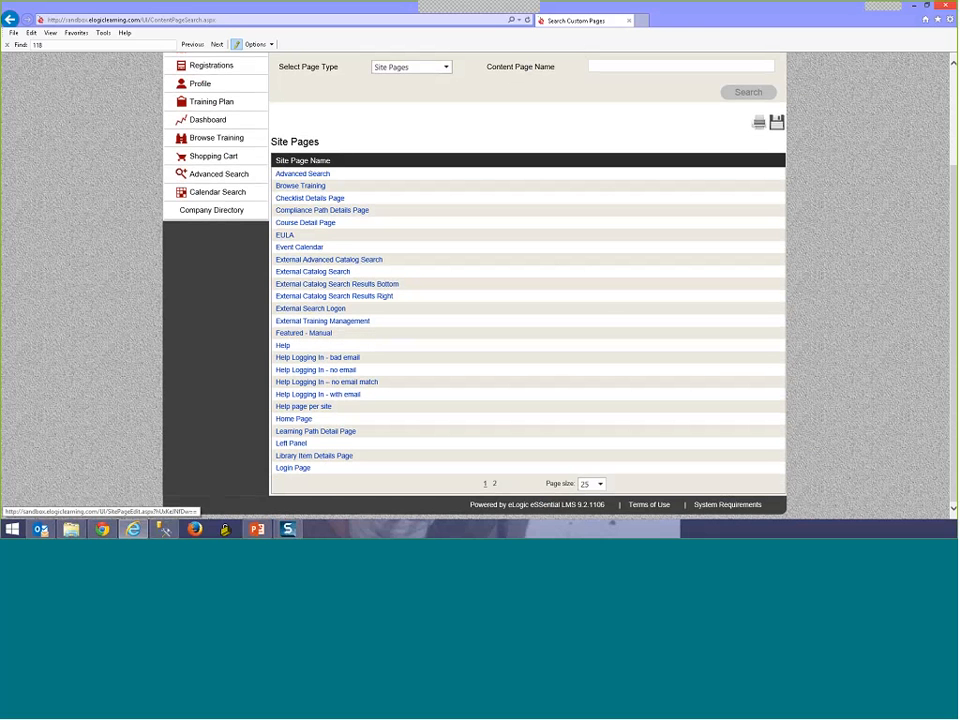
{"action": "scroll", "coordinate": [705, 213], "scroll_direction": "up", "scroll_amount": 2}
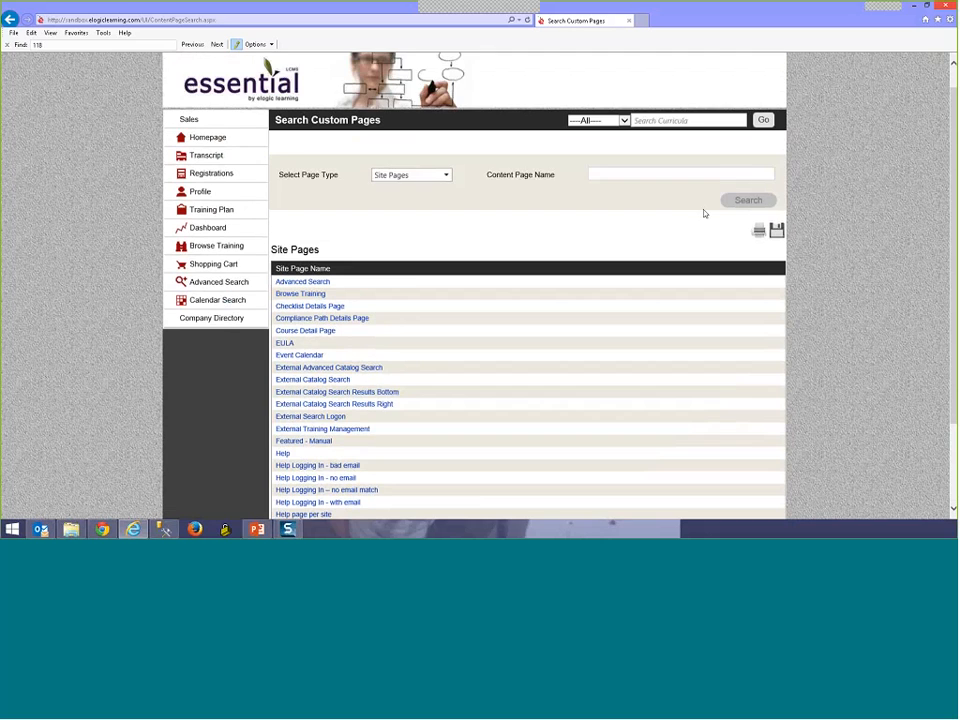
{"action": "scroll", "coordinate": [210, 442], "scroll_direction": "down", "scroll_amount": 2}
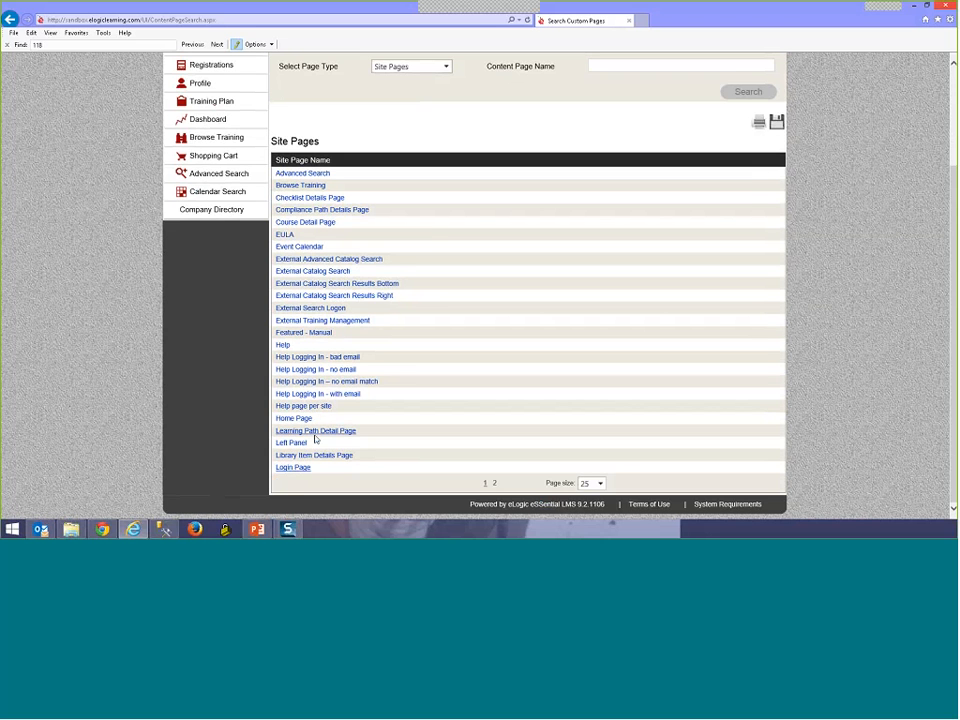
{"action": "scroll", "coordinate": [316, 438], "scroll_direction": "up", "scroll_amount": 1}
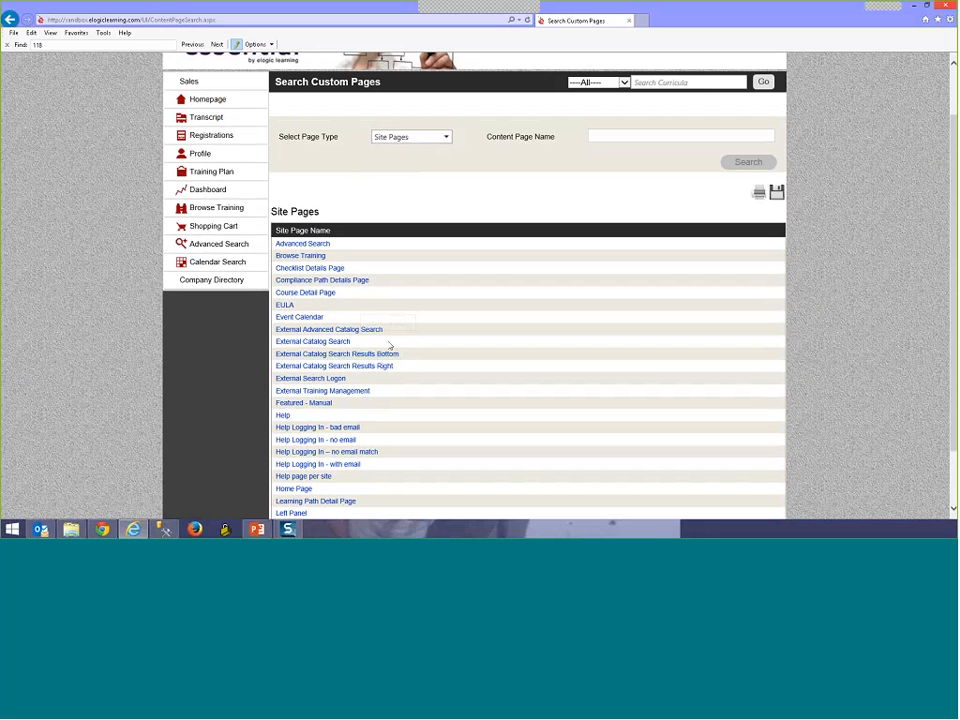
Step: Change the page type filter to Content Pages
{"action": "left_click", "coordinate": [446, 138]}
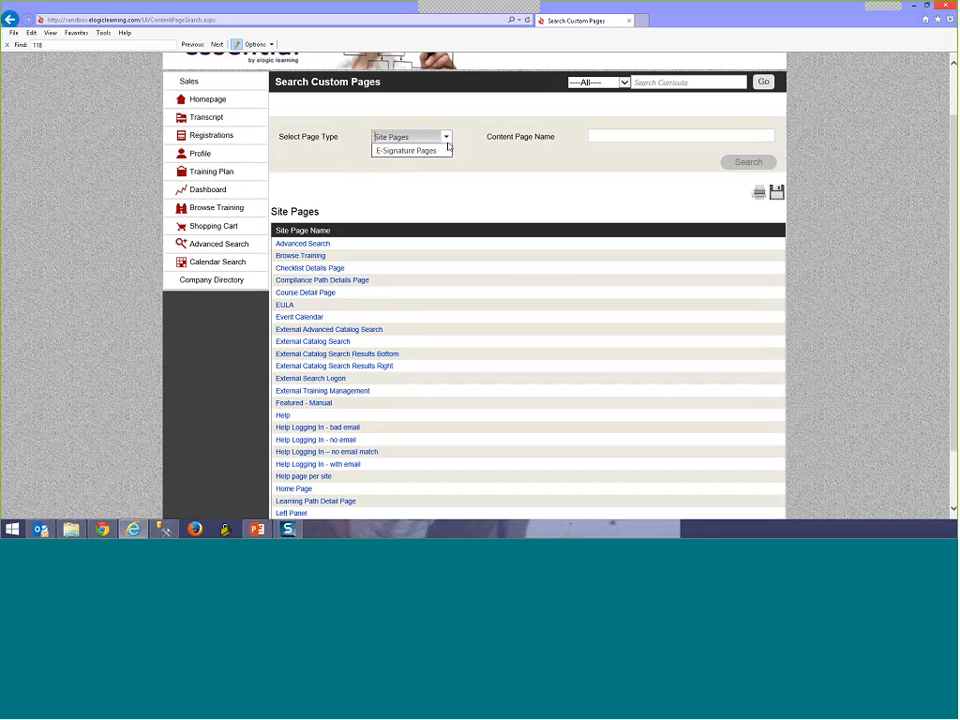
{"action": "left_click", "coordinate": [445, 168]}
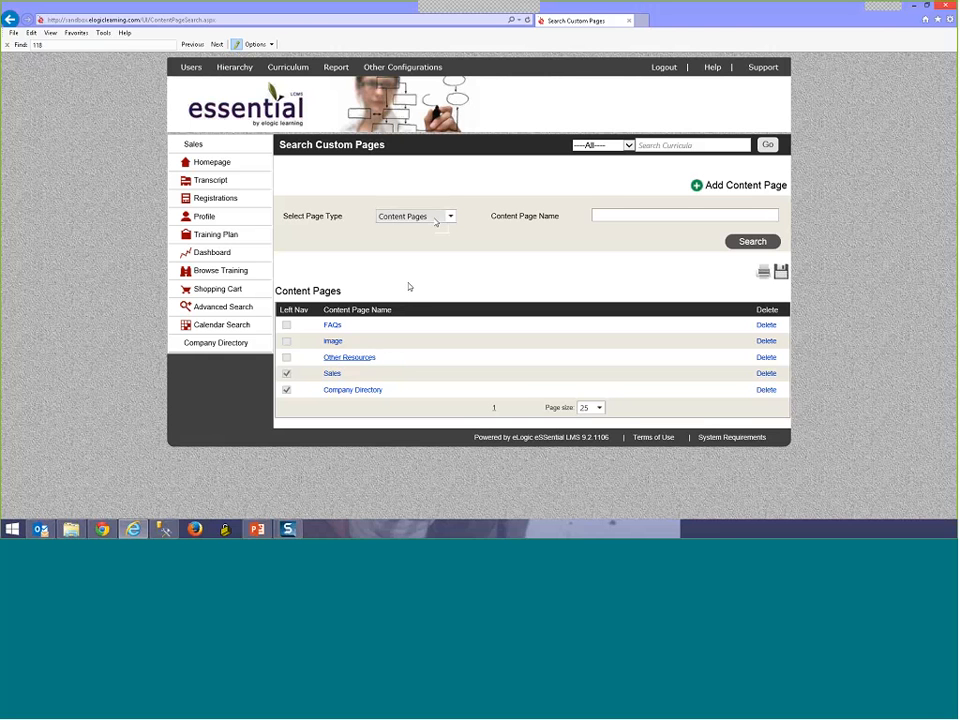
Step: Change the page type filter to E-Signature Pages to show the eSignature page
{"action": "left_click", "coordinate": [436, 219]}
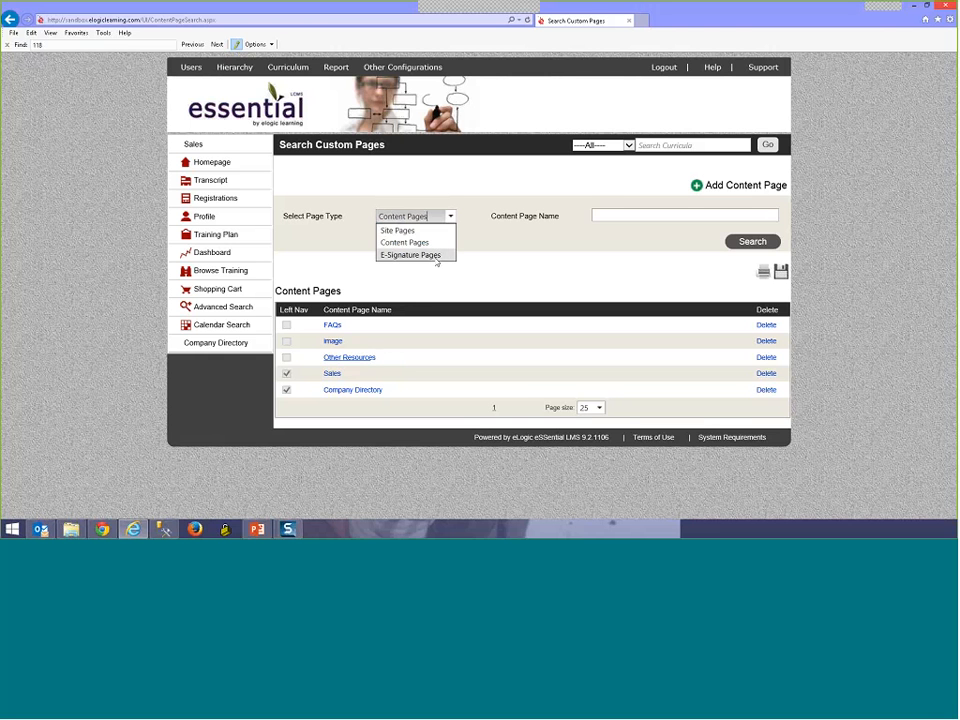
{"action": "left_click", "coordinate": [436, 256]}
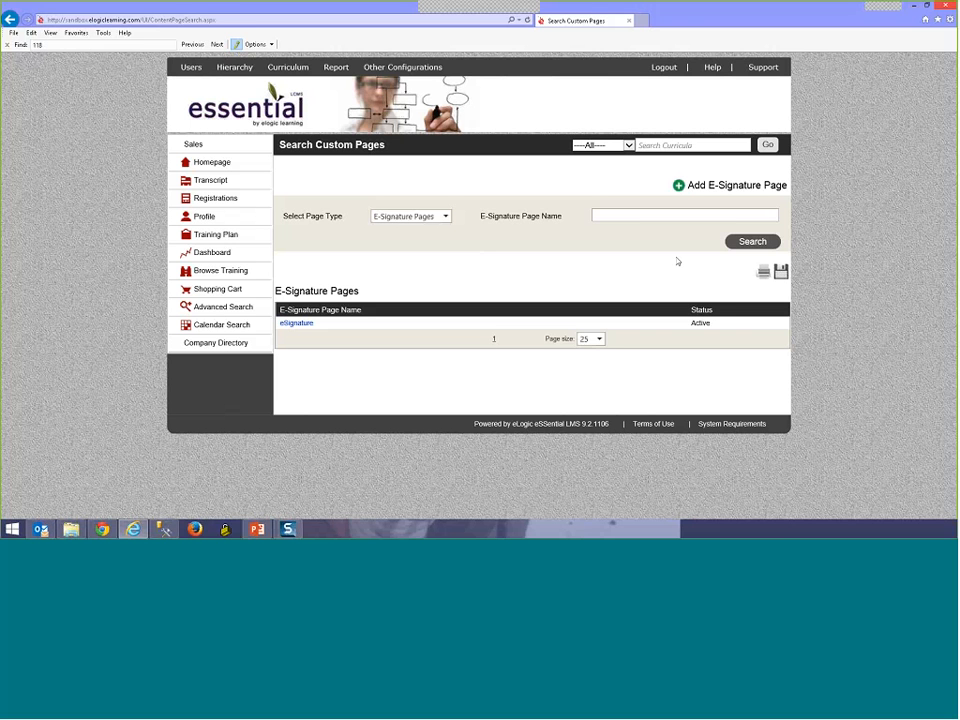
Step: Return to the LMS browser window and open the Registrations page
{"action": "key", "text": "alt+Tab"}
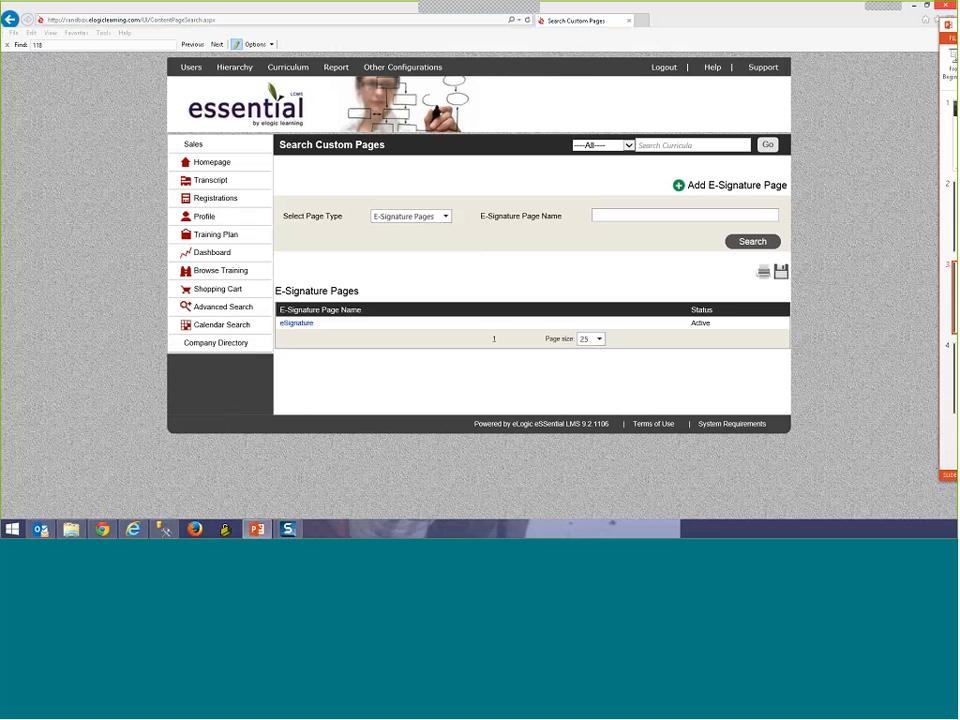
{"action": "left_click", "coordinate": [392, 289]}
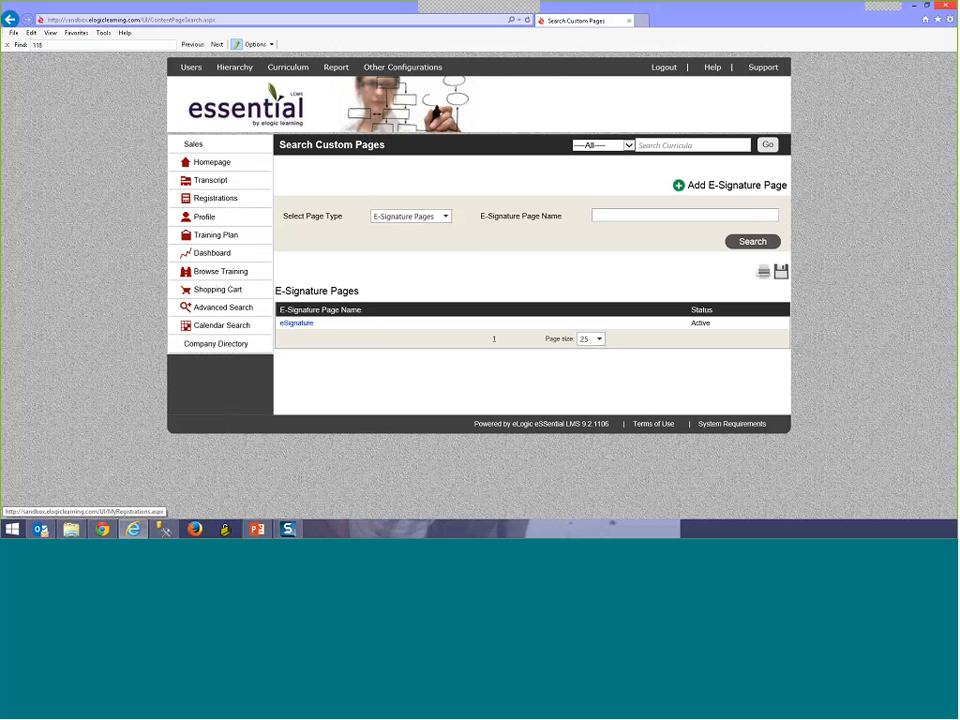
{"action": "left_click", "coordinate": [297, 323]}
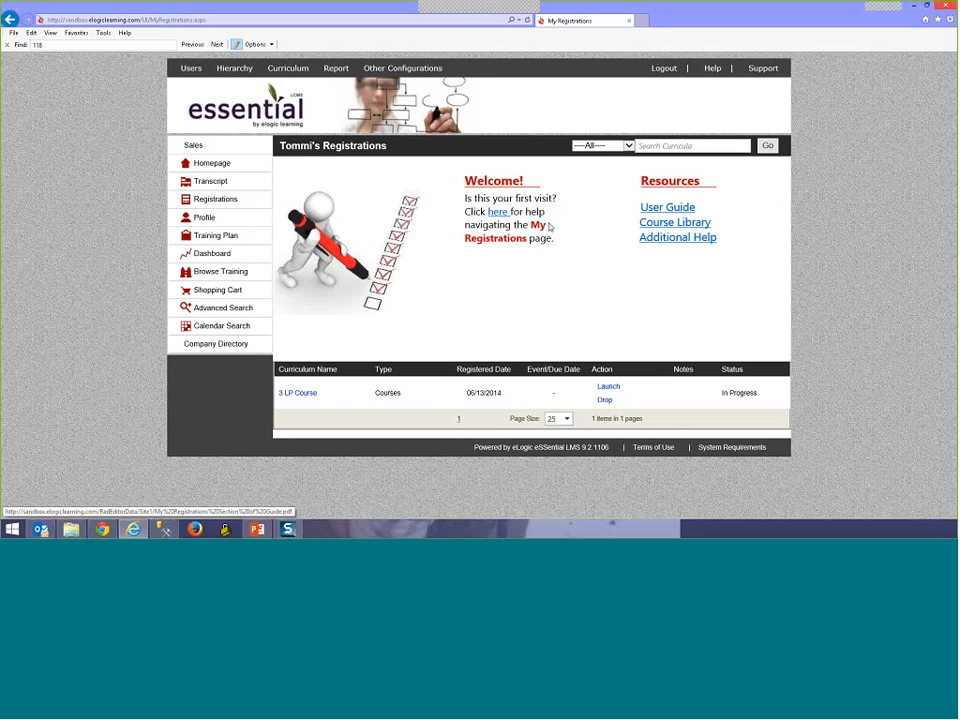
{"action": "left_click", "coordinate": [498, 215]}
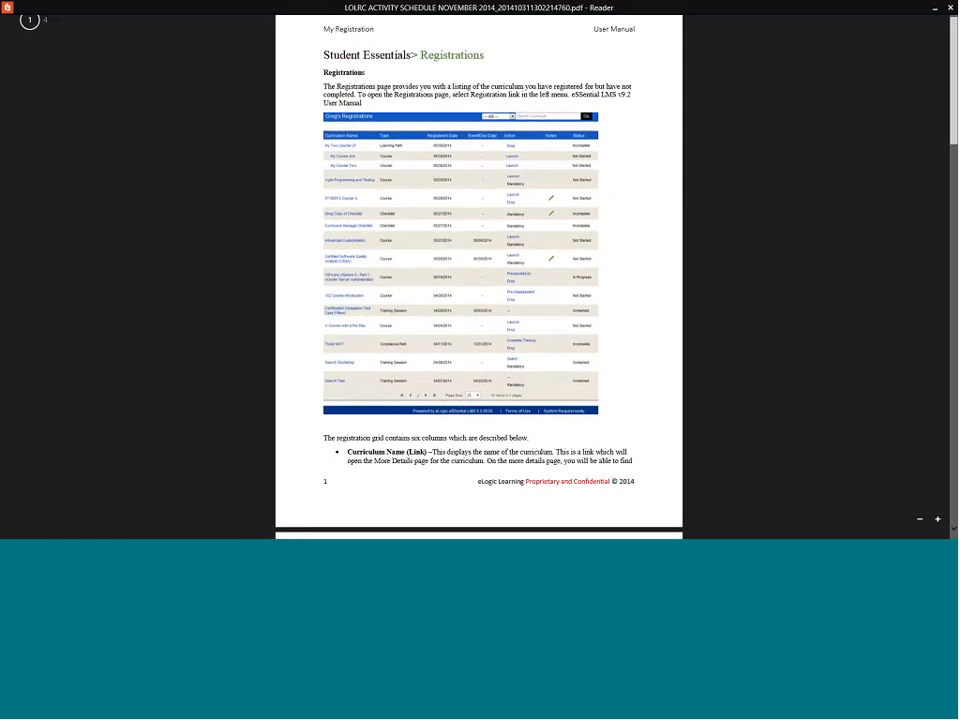
{"action": "left_click", "coordinate": [950, 8]}
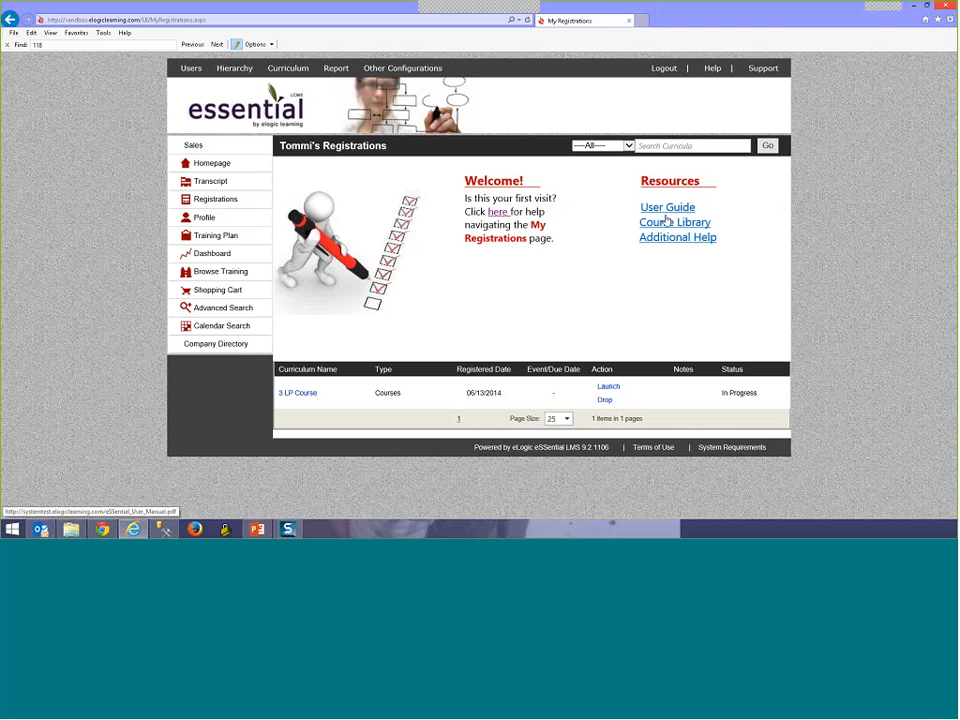
{"action": "left_click", "coordinate": [650, 222]}
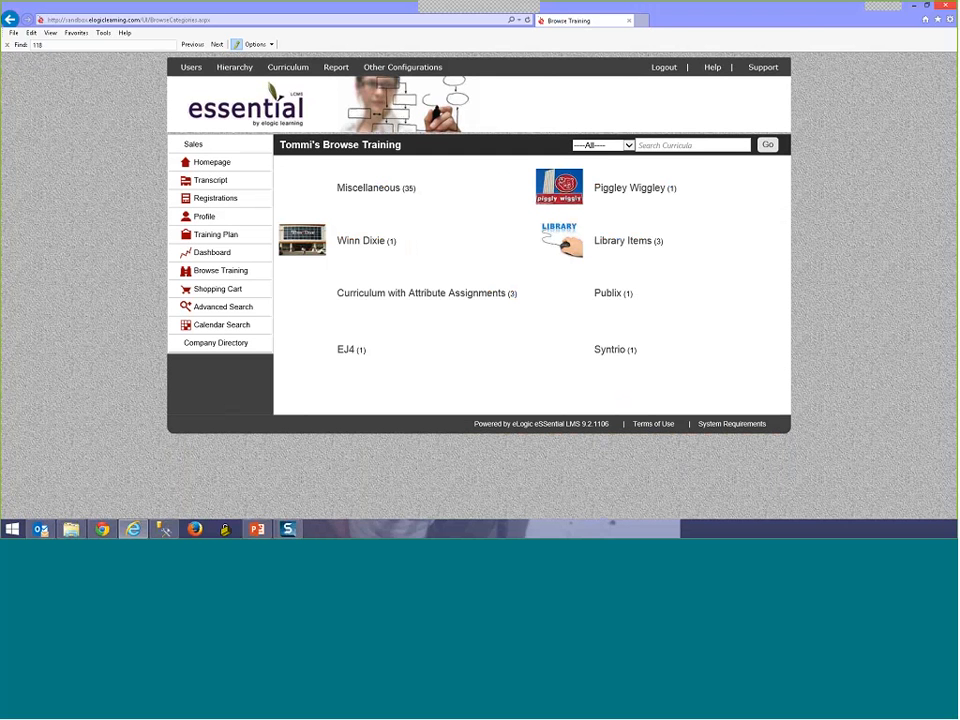
{"action": "left_click", "coordinate": [240, 170]}
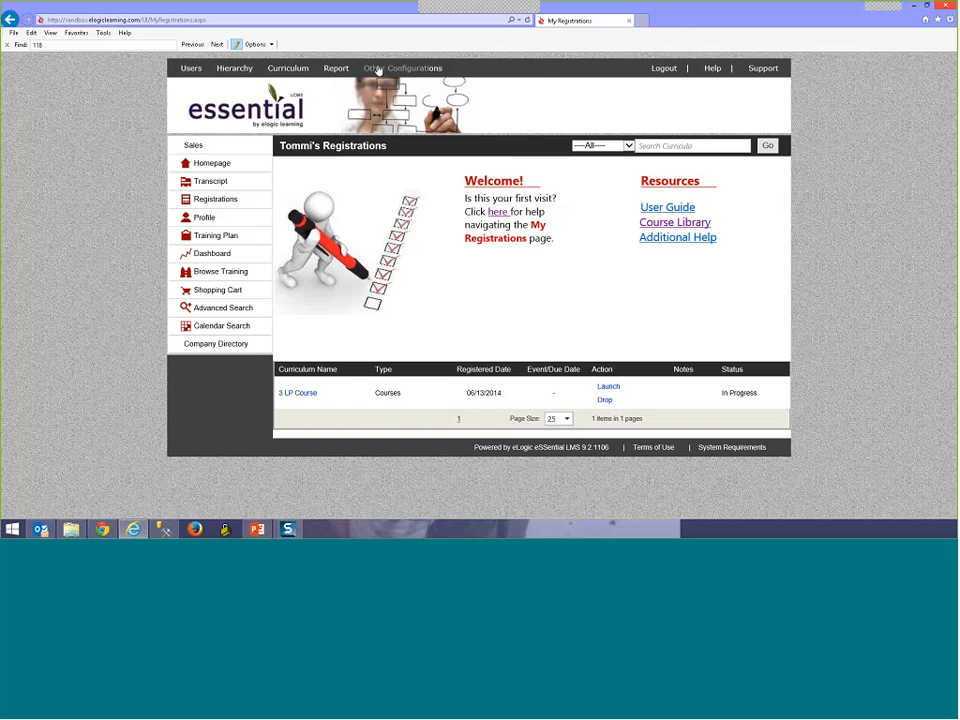
Step: Reopen Content Page Management and change the page type filter back to Site Pages
{"action": "mouse_move", "coordinate": [380, 71]}
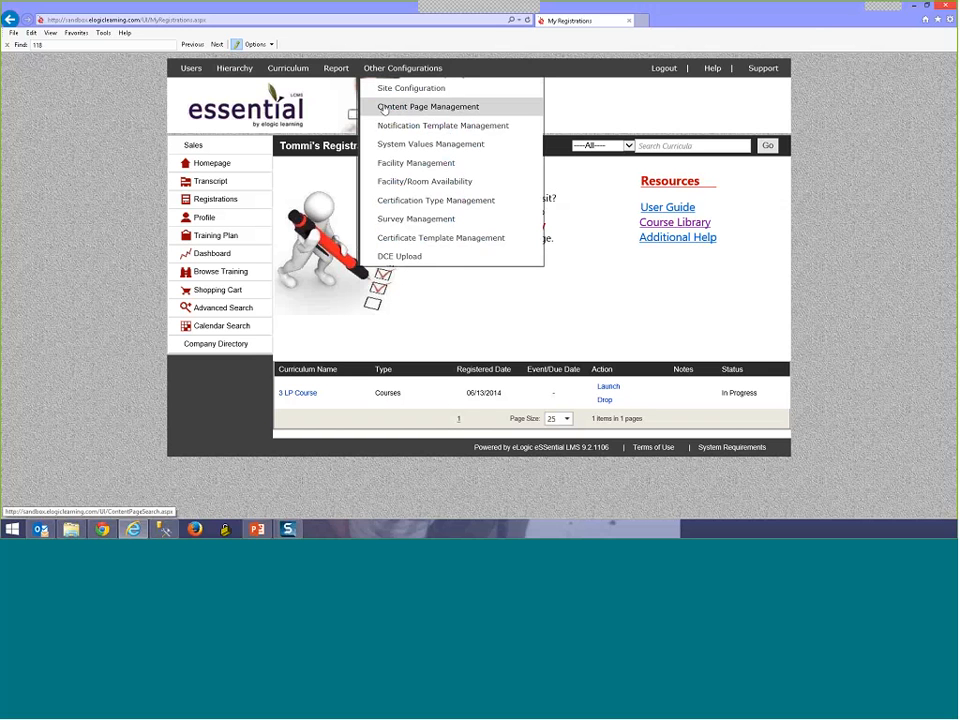
{"action": "left_click", "coordinate": [428, 106]}
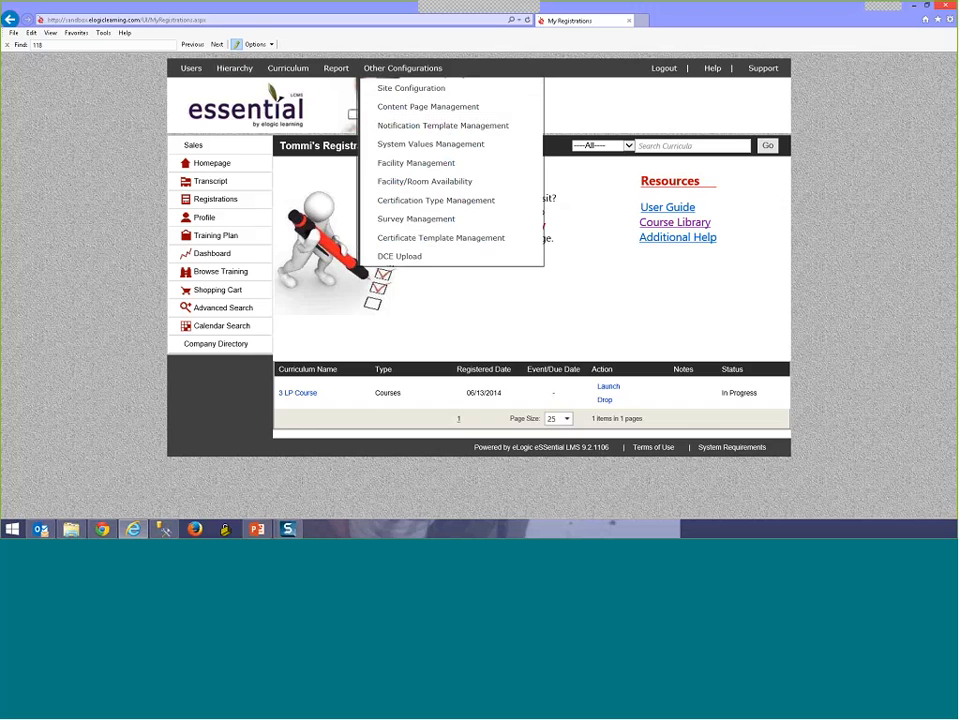
{"action": "left_click", "coordinate": [437, 217]}
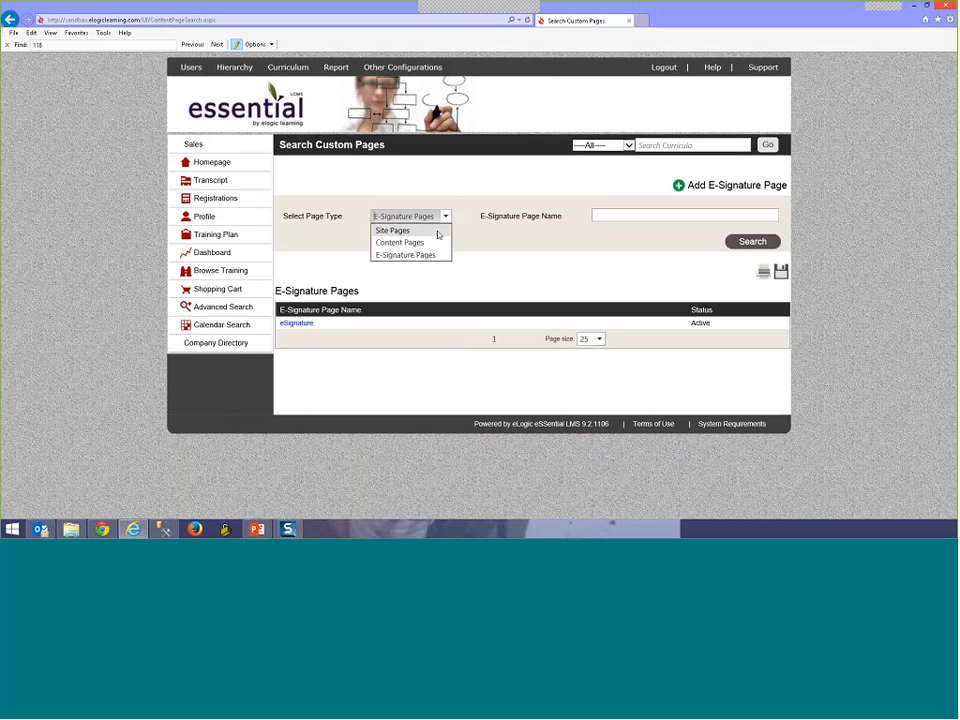
{"action": "left_click", "coordinate": [435, 231]}
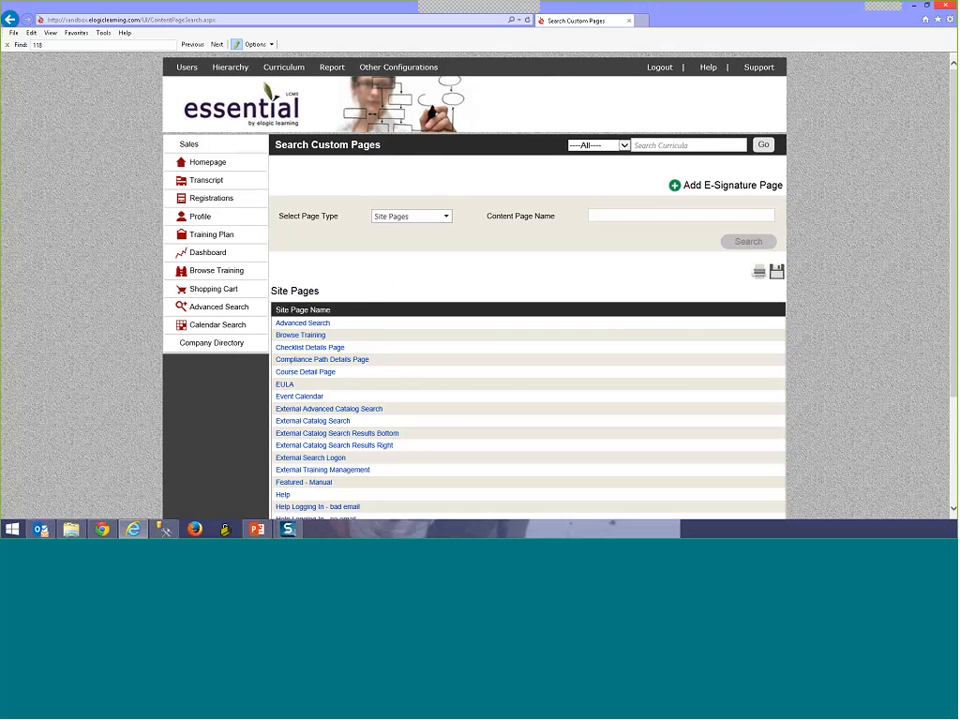
{"action": "scroll", "coordinate": [312, 460], "scroll_direction": "down", "scroll_amount": 1}
{"action": "scroll", "coordinate": [312, 460], "scroll_direction": "down", "scroll_amount": 3}
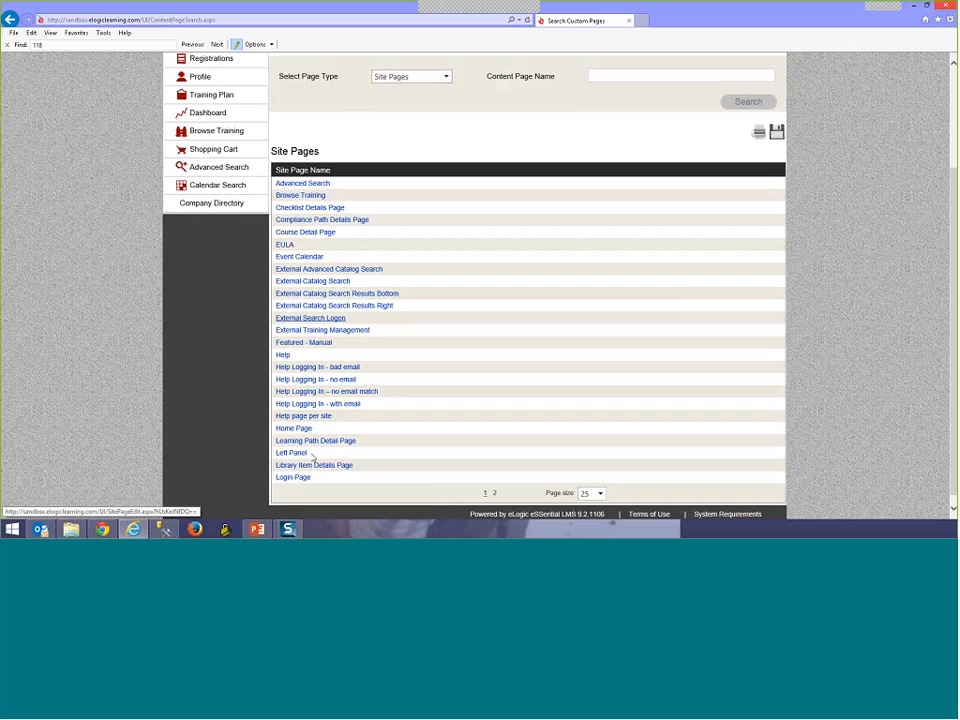
Step: Go to page 2 of Site Pages, open My Registrations, and place the cursor below the welcome table
{"action": "left_click", "coordinate": [494, 492]}
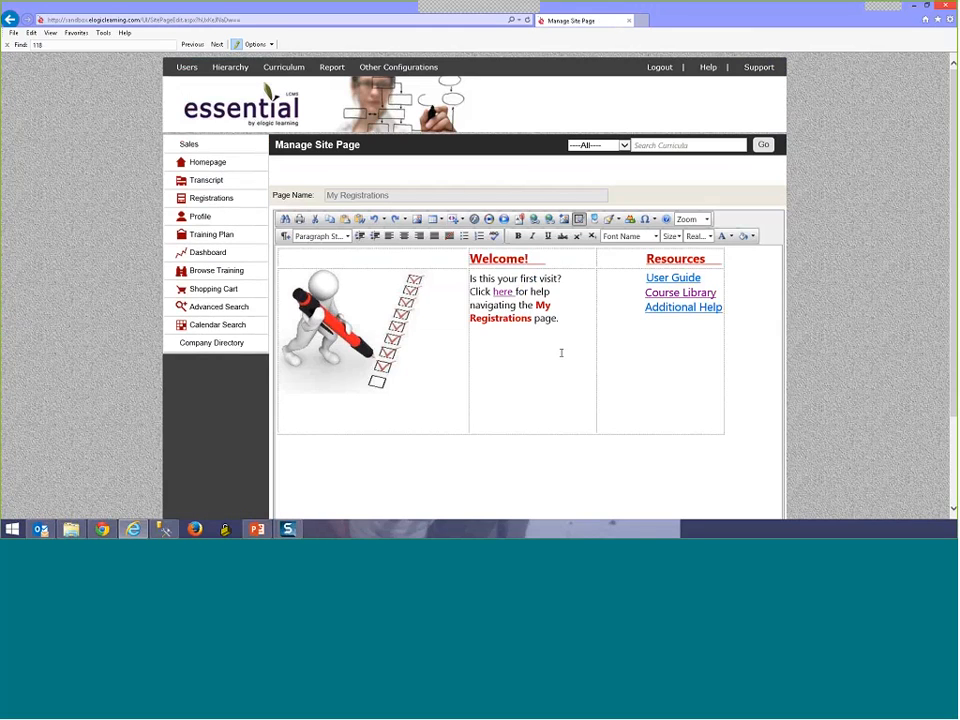
{"action": "scroll", "coordinate": [561, 352], "scroll_direction": "down", "scroll_amount": 3}
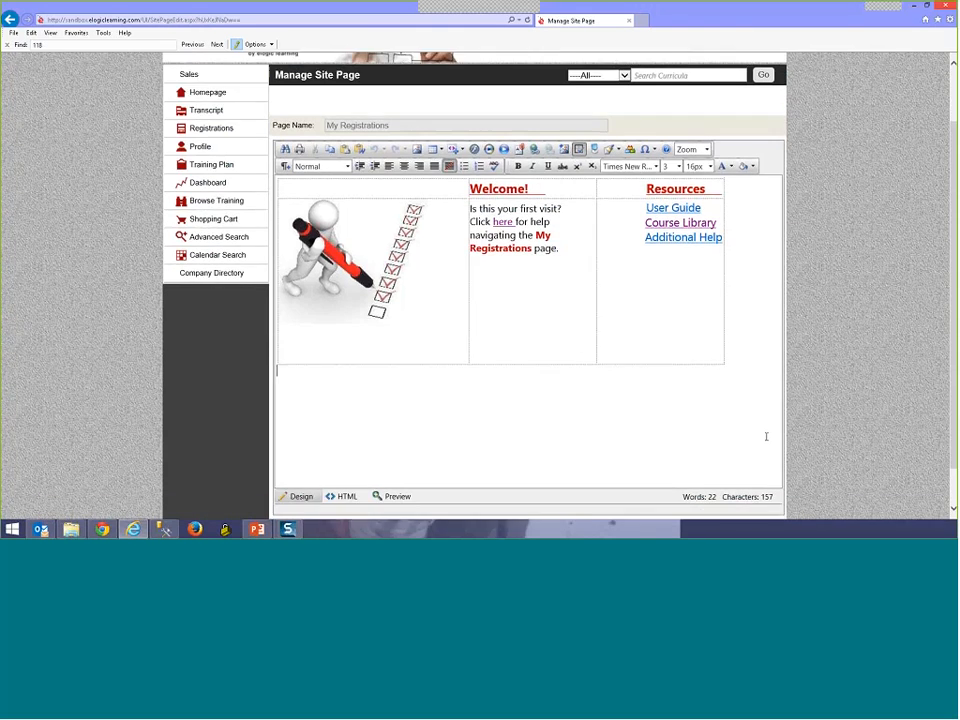
{"action": "left_click", "coordinate": [536, 334]}
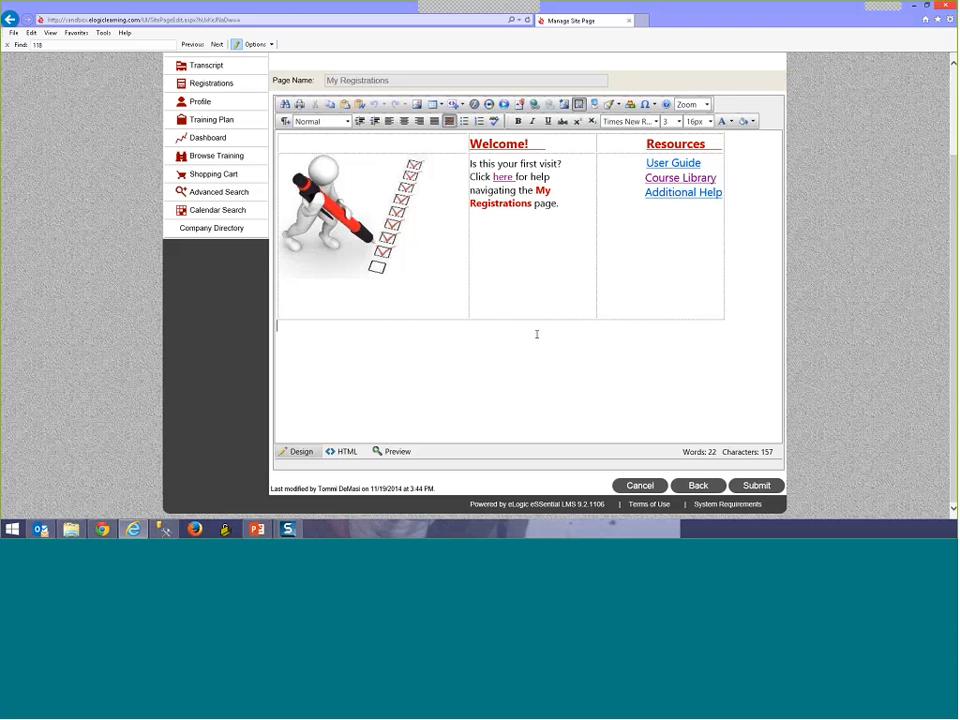
{"action": "scroll", "coordinate": [536, 334], "scroll_direction": "up", "scroll_amount": 2}
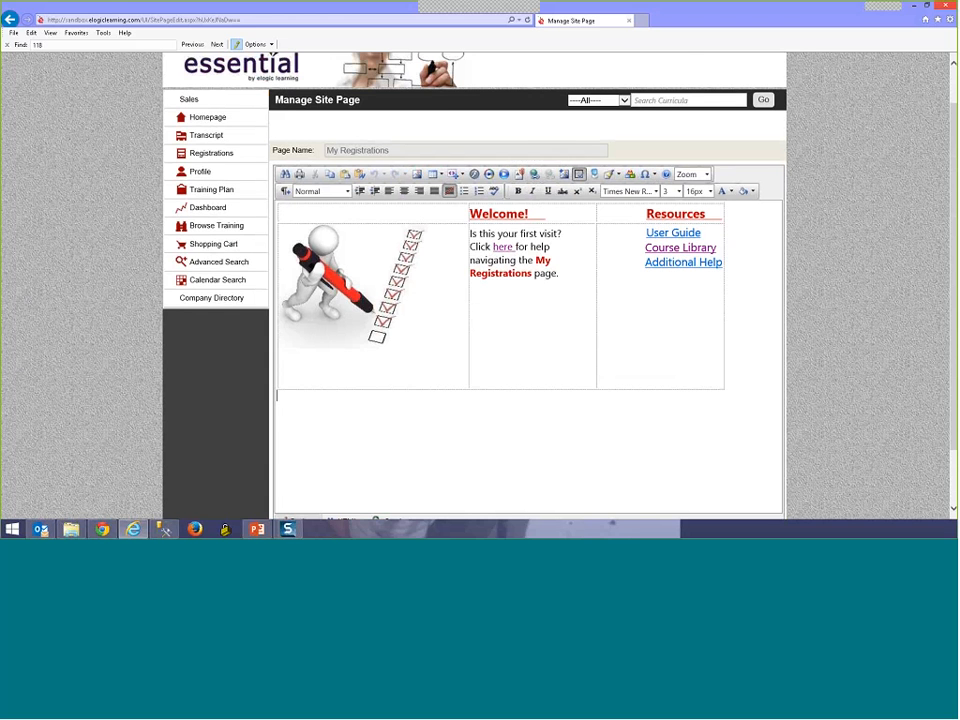
{"action": "scroll", "coordinate": [335, 470], "scroll_direction": "down", "scroll_amount": 2}
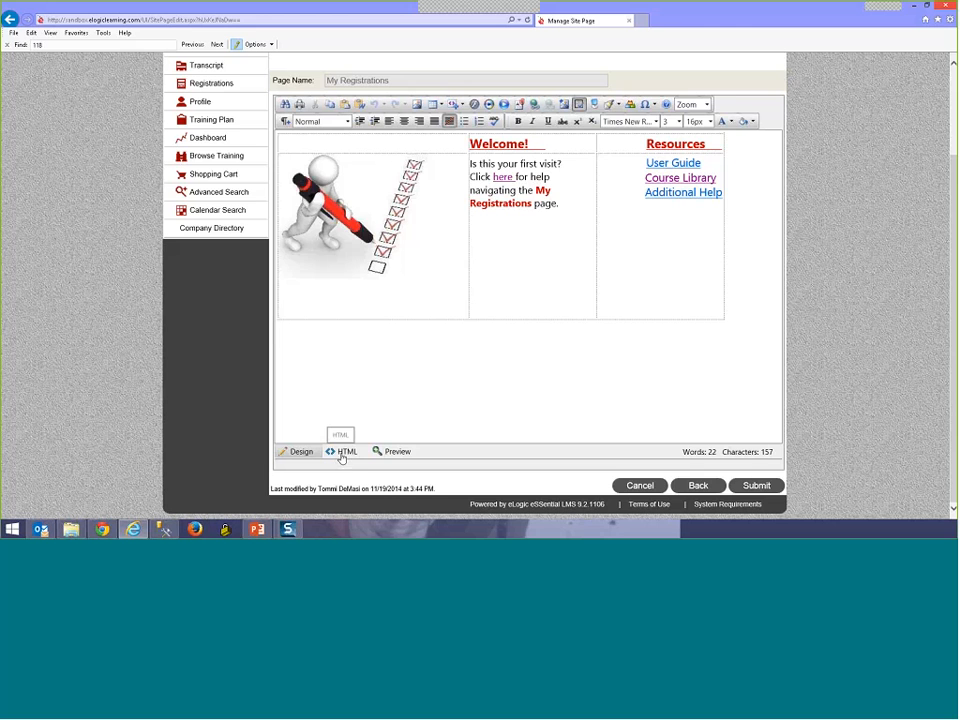
{"action": "left_click", "coordinate": [341, 453]}
{"action": "scroll", "coordinate": [467, 292], "scroll_direction": "up", "scroll_amount": 2}
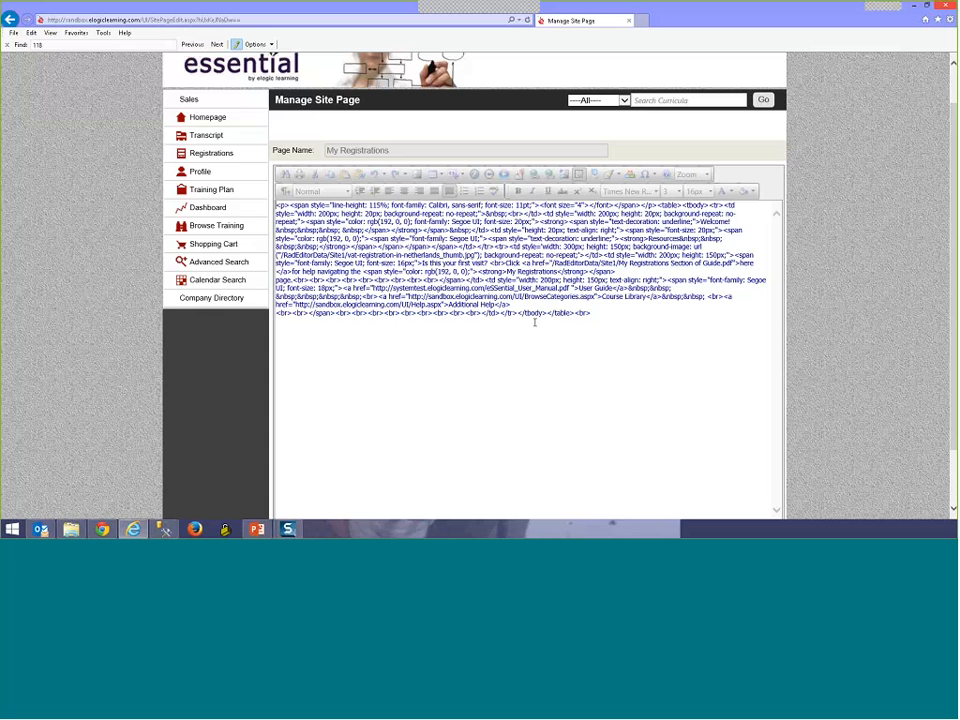
{"action": "scroll", "coordinate": [416, 339], "scroll_direction": "down", "scroll_amount": 2}
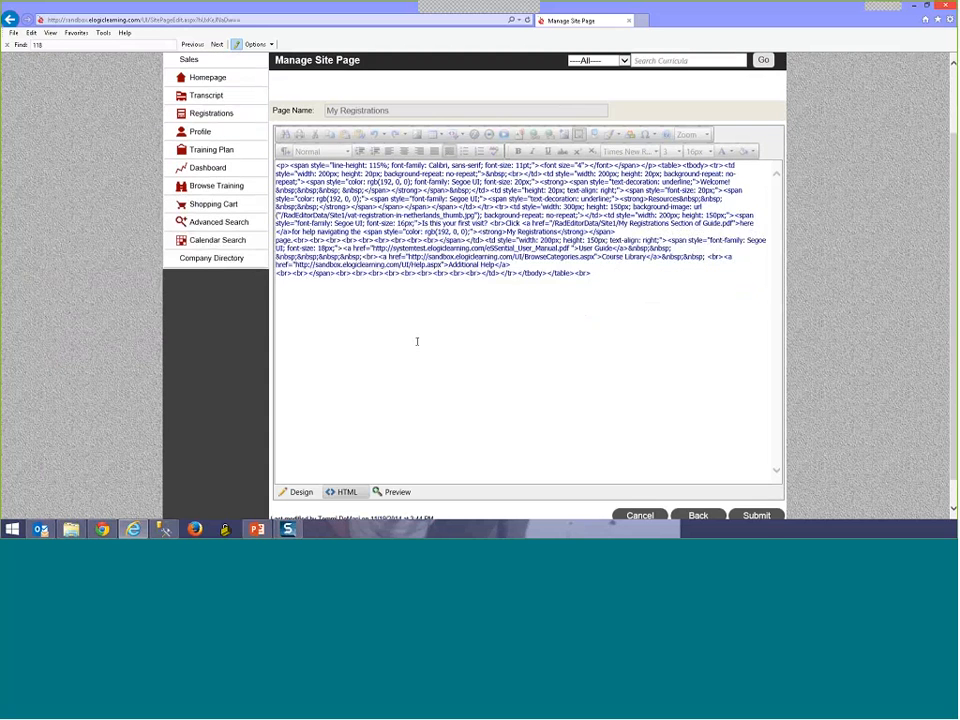
Step: Switch between design and HTML source views to check the end of the page source
{"action": "left_click", "coordinate": [297, 461]}
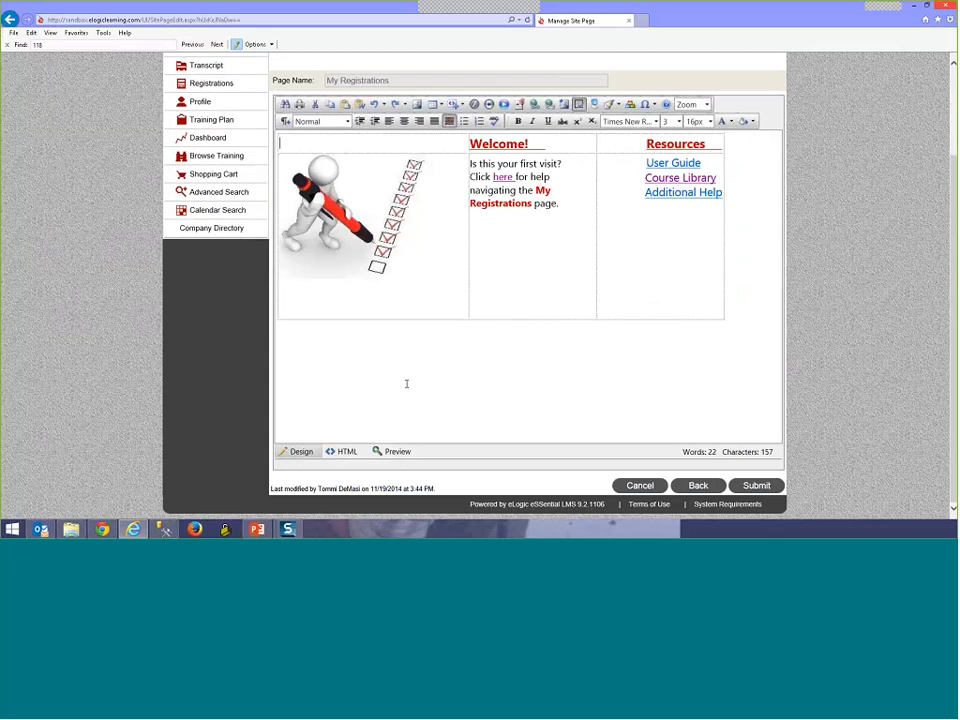
{"action": "scroll", "coordinate": [407, 383], "scroll_direction": "up", "scroll_amount": 2}
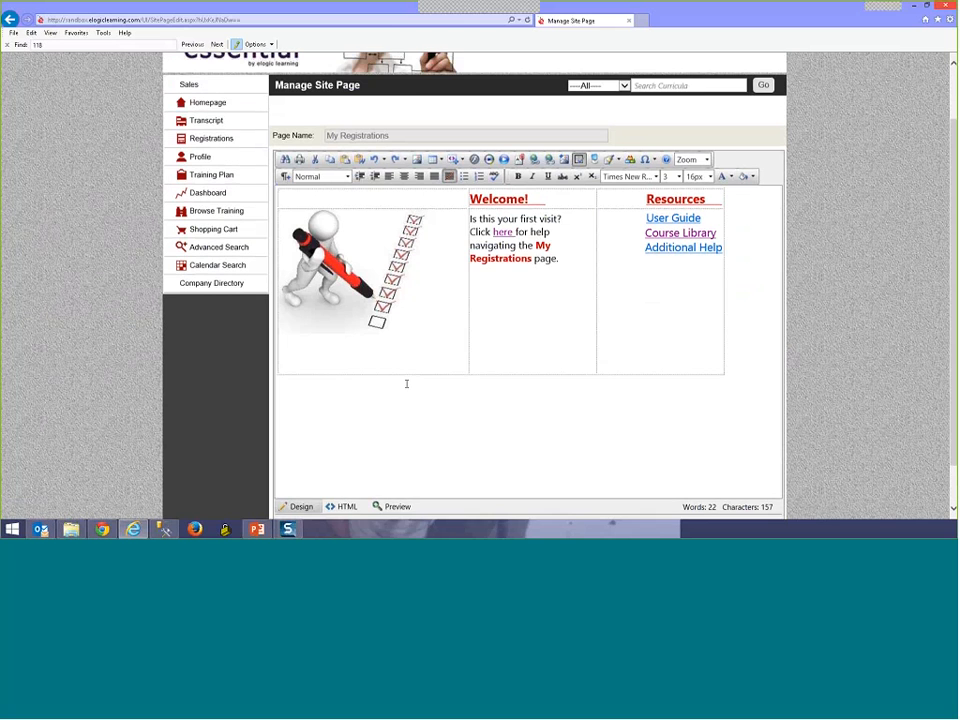
{"action": "scroll", "coordinate": [388, 399], "scroll_direction": "down", "scroll_amount": 2}
{"action": "left_click", "coordinate": [355, 453]}
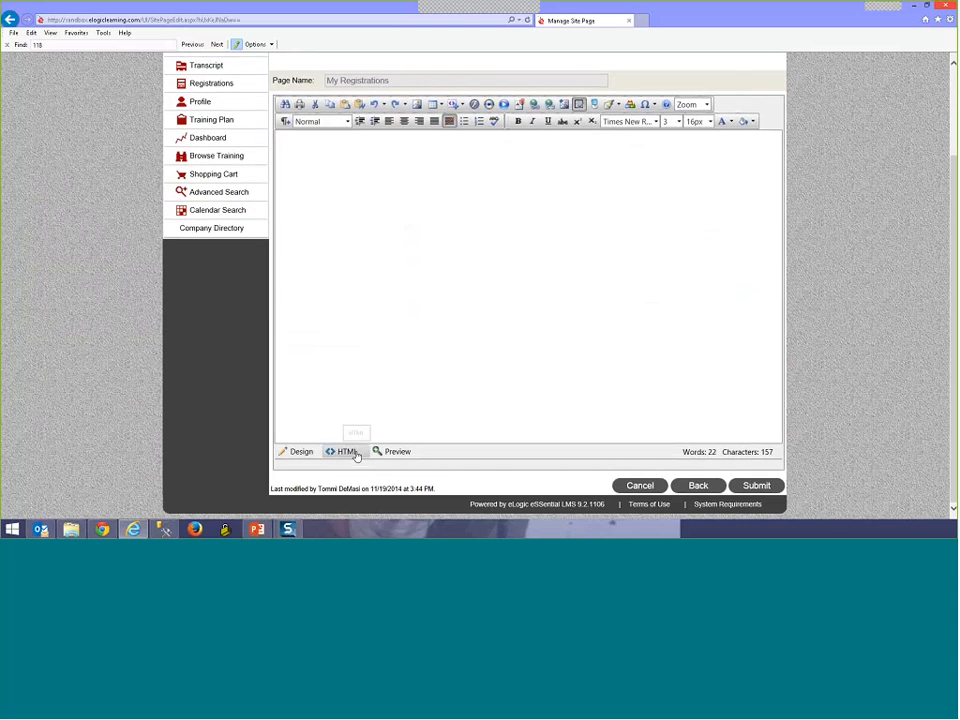
{"action": "scroll", "coordinate": [356, 452], "scroll_direction": "up", "scroll_amount": 2}
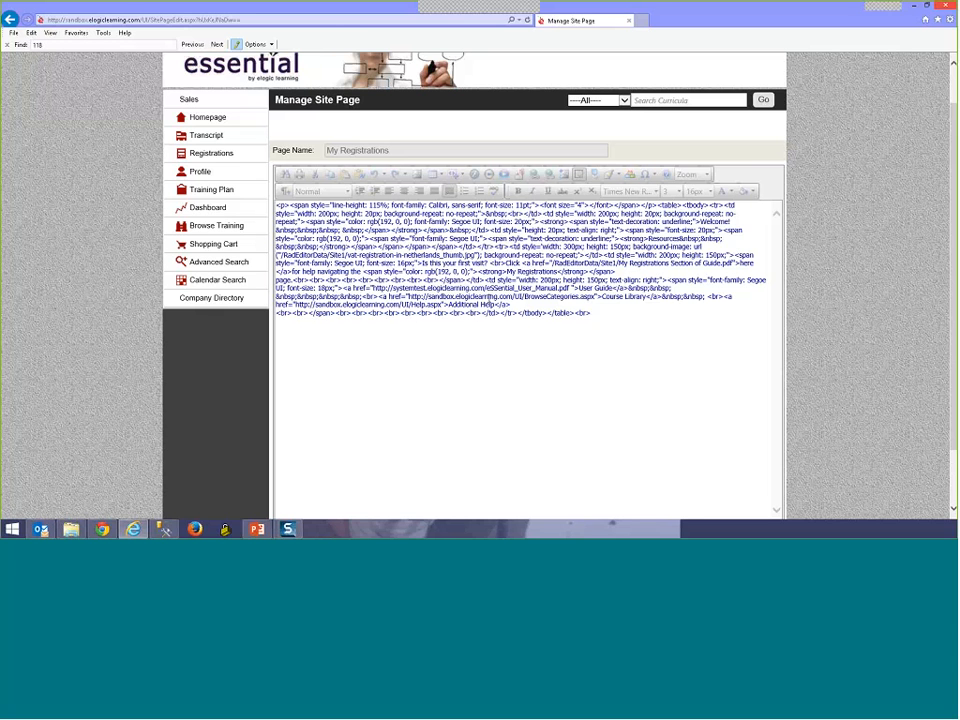
{"action": "left_click", "coordinate": [462, 325]}
{"action": "scroll", "coordinate": [372, 448], "scroll_direction": "down", "scroll_amount": 1}
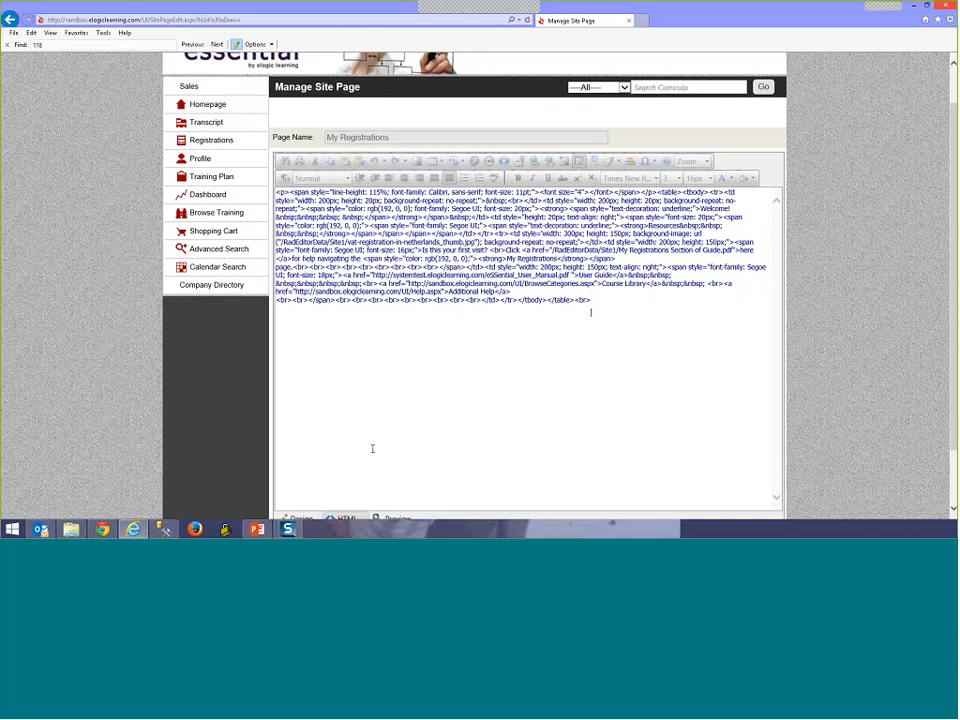
{"action": "scroll", "coordinate": [372, 448], "scroll_direction": "down", "scroll_amount": 3}
{"action": "left_click", "coordinate": [300, 451]}
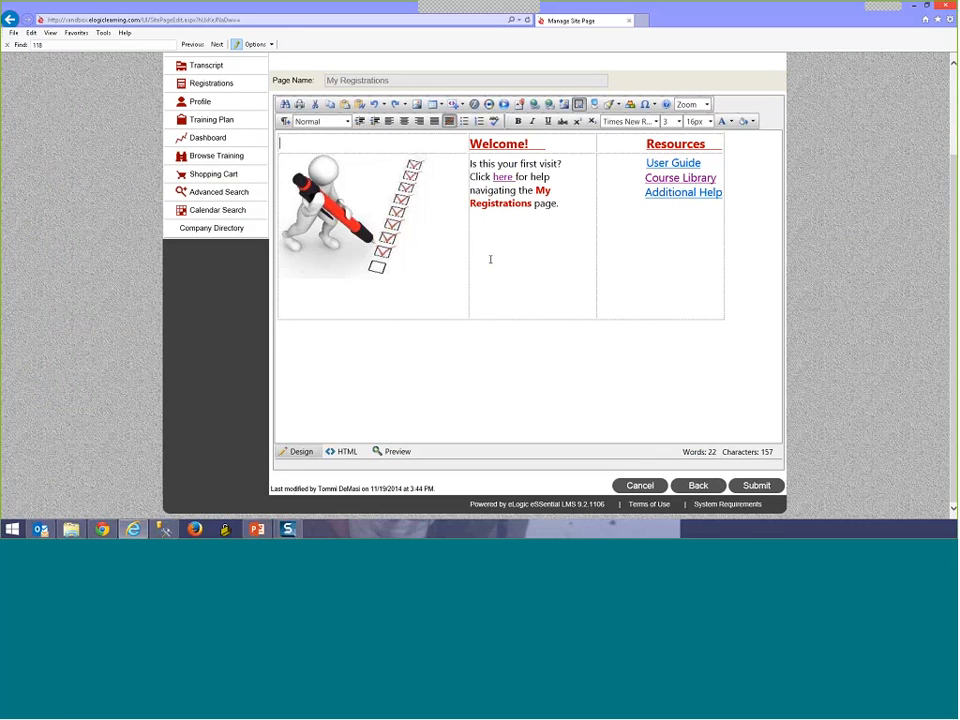
Step: Select the Welcome cell text from 'Is this your first visit?' through 'page.'
{"action": "scroll", "coordinate": [490, 259], "scroll_direction": "up", "scroll_amount": 4}
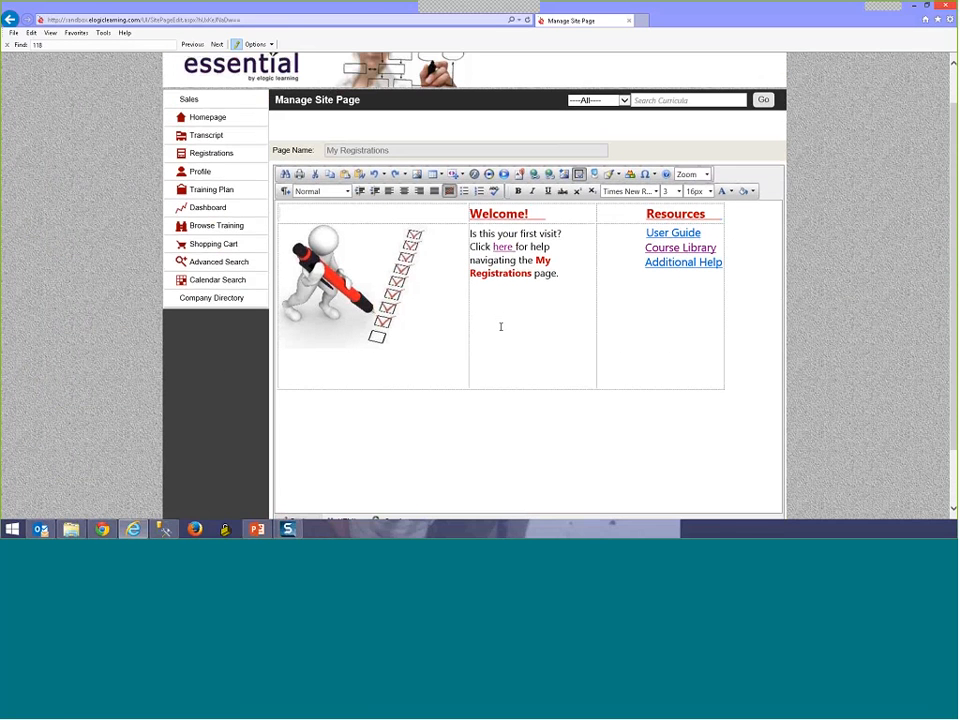
{"action": "scroll", "coordinate": [501, 326], "scroll_direction": "down", "scroll_amount": 4}
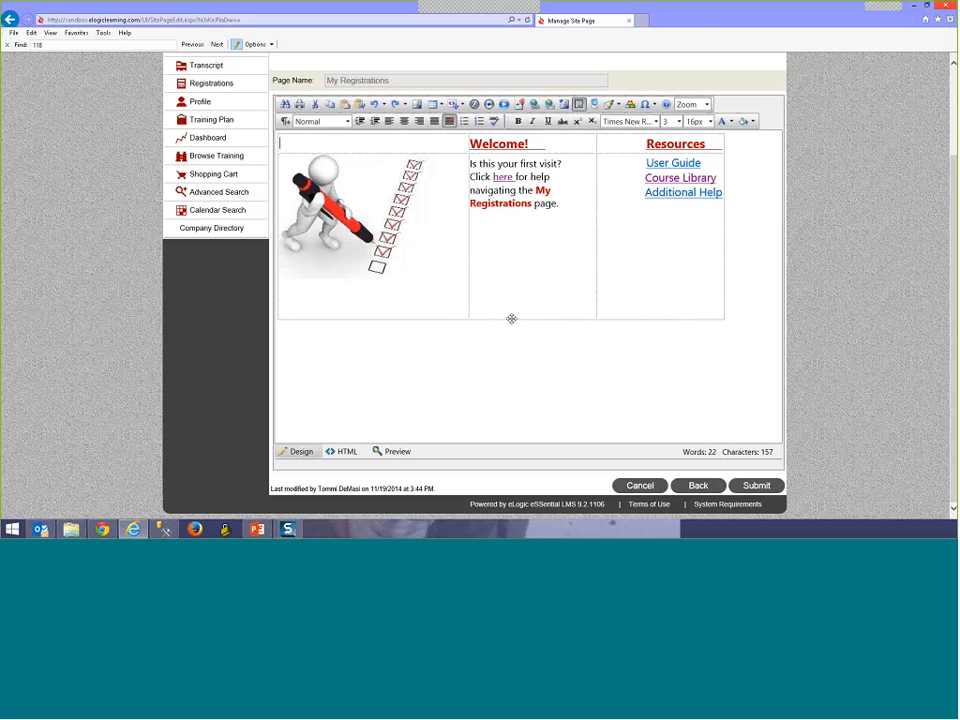
{"action": "scroll", "coordinate": [511, 318], "scroll_direction": "up", "scroll_amount": 1}
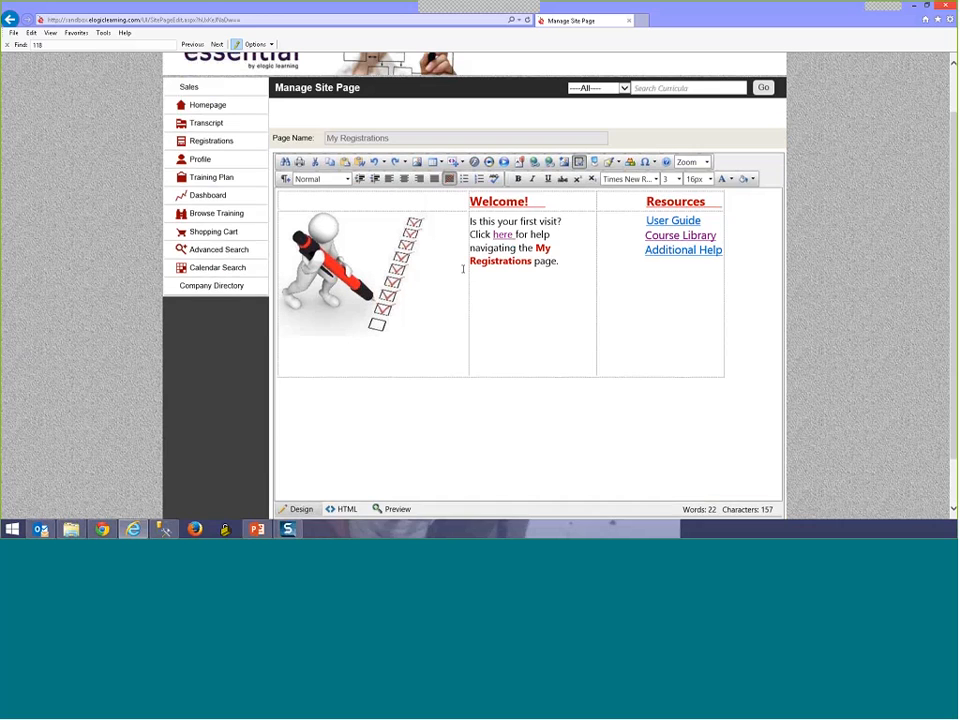
{"action": "scroll", "coordinate": [515, 355], "scroll_direction": "down", "scroll_amount": 1}
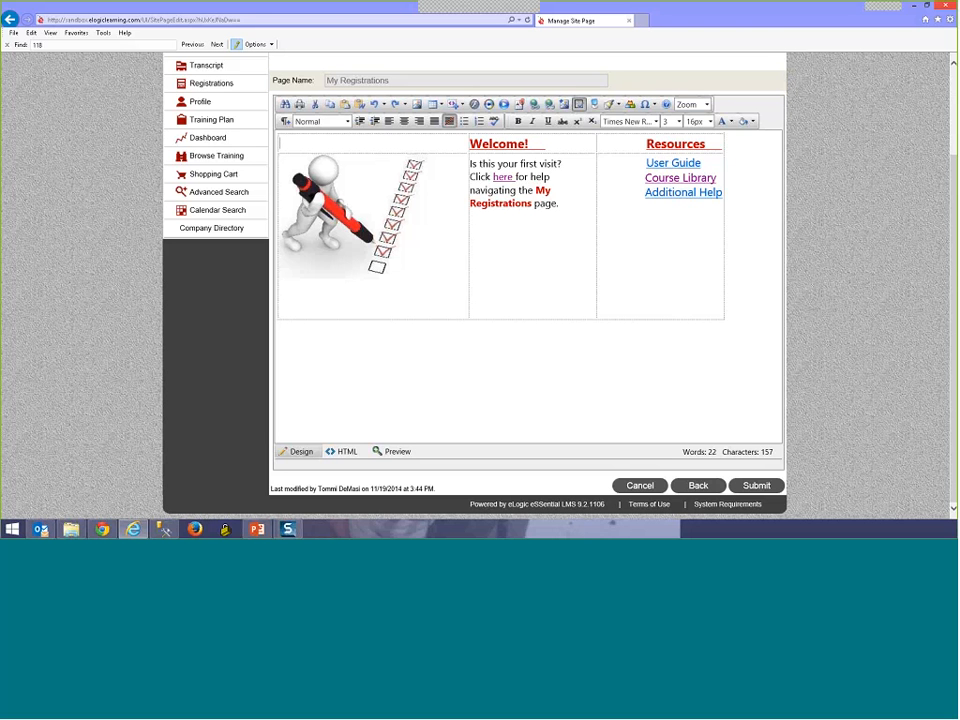
{"action": "left_click_drag", "start_coordinate": [559, 203], "coordinate": [470, 163]}
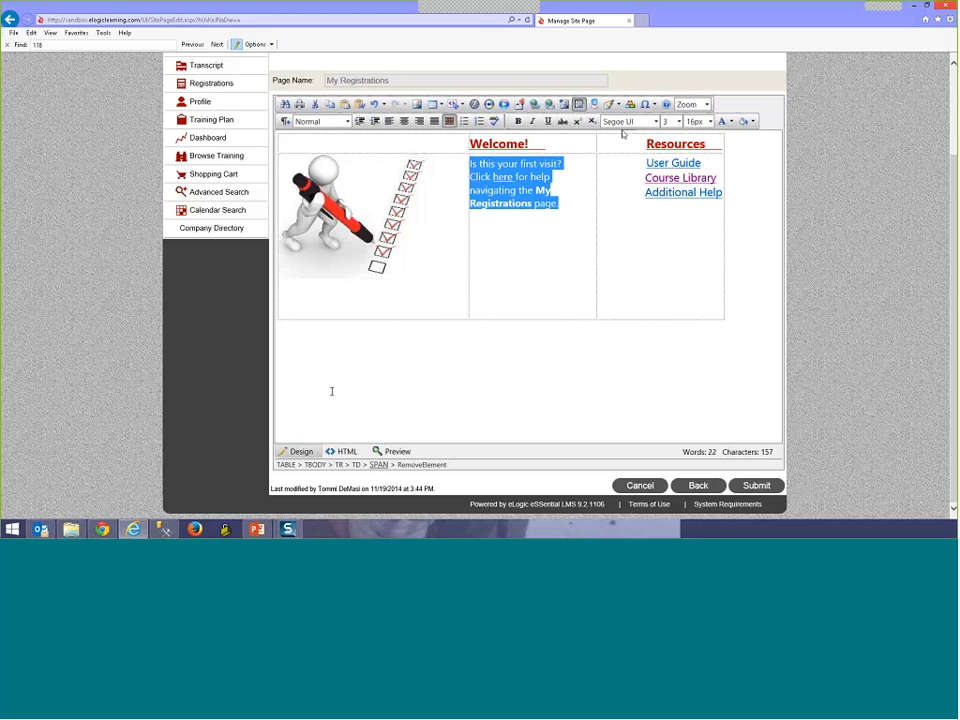
Step: Switch the My Registrations editor to HTML source and highlight the 'size: 11pt' font setting
{"action": "left_click", "coordinate": [345, 451]}
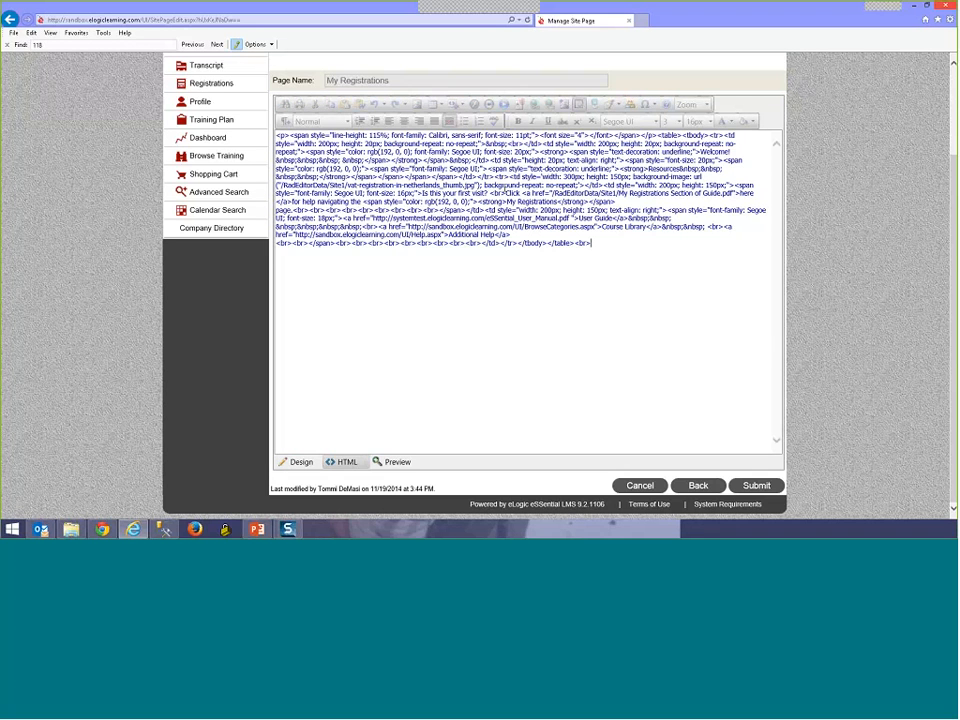
{"action": "scroll", "coordinate": [548, 232], "scroll_direction": "up", "scroll_amount": 2}
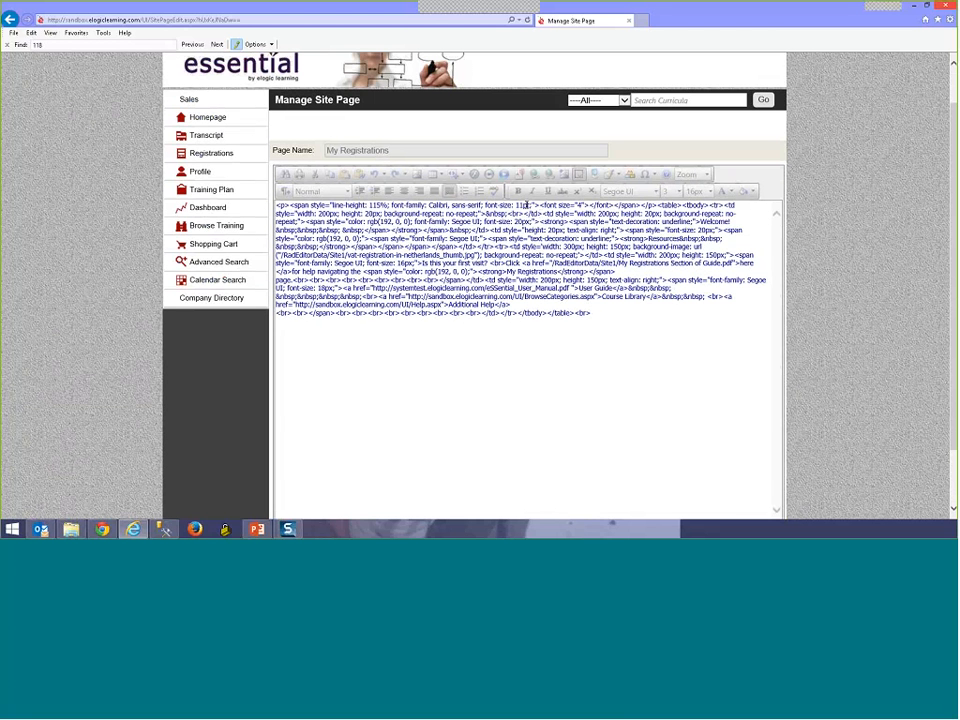
{"action": "left_click_drag", "start_coordinate": [529, 205], "coordinate": [499, 205]}
{"action": "left_click", "coordinate": [577, 243]}
{"action": "scroll", "coordinate": [489, 341], "scroll_direction": "down", "scroll_amount": 2}
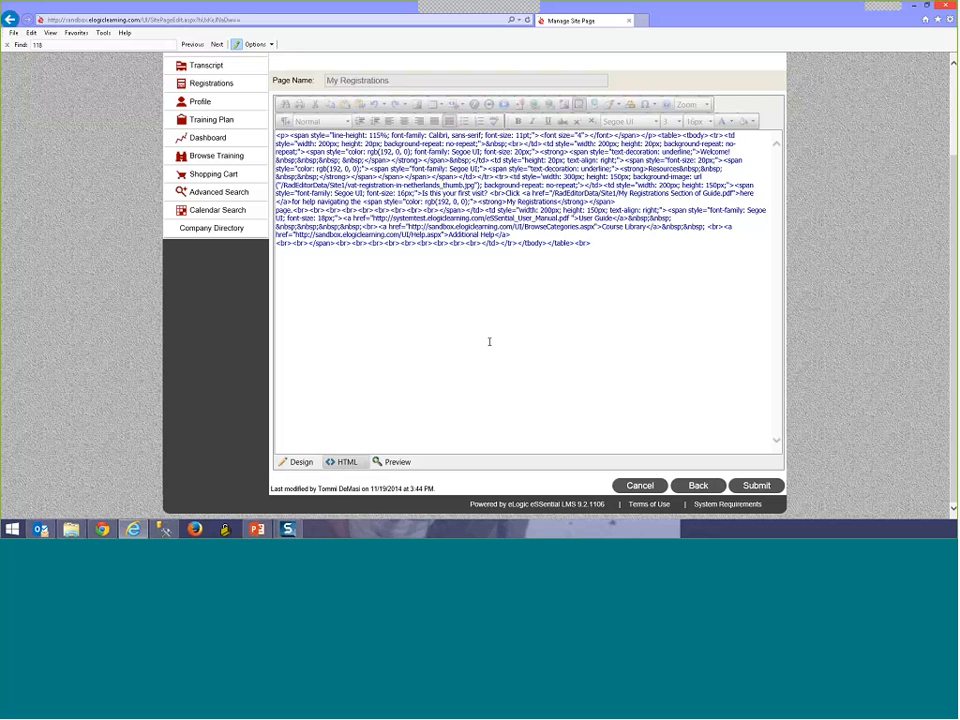
Step: Return to the Design view of the page and glance at the Insert Table dropdown without inserting
{"action": "left_click", "coordinate": [306, 463]}
{"action": "scroll", "coordinate": [418, 317], "scroll_direction": "up", "scroll_amount": 2}
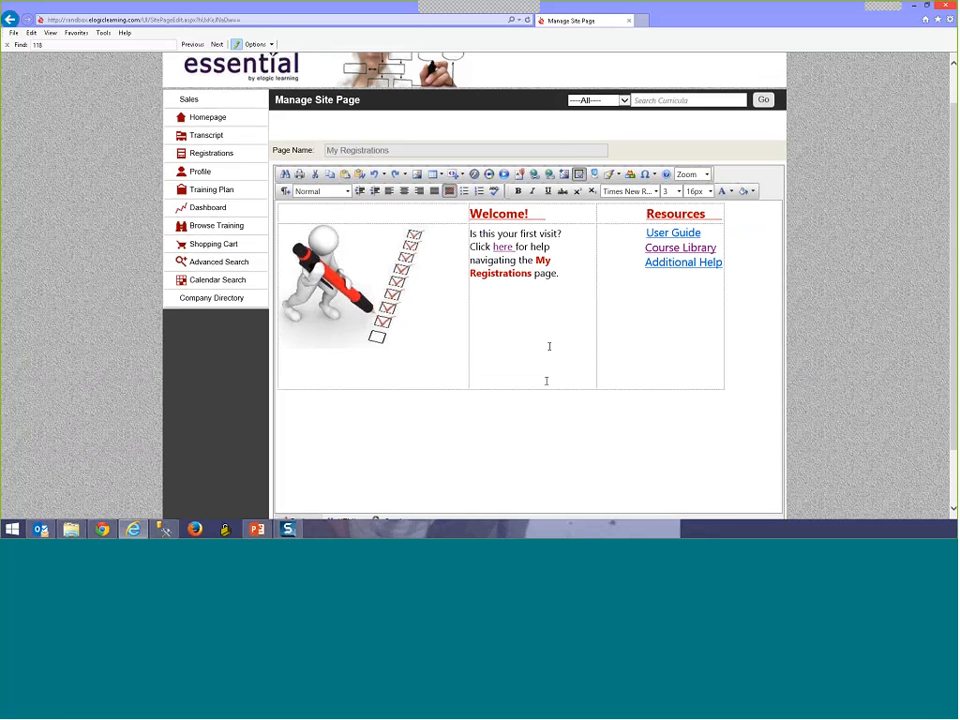
{"action": "scroll", "coordinate": [546, 381], "scroll_direction": "down", "scroll_amount": 1}
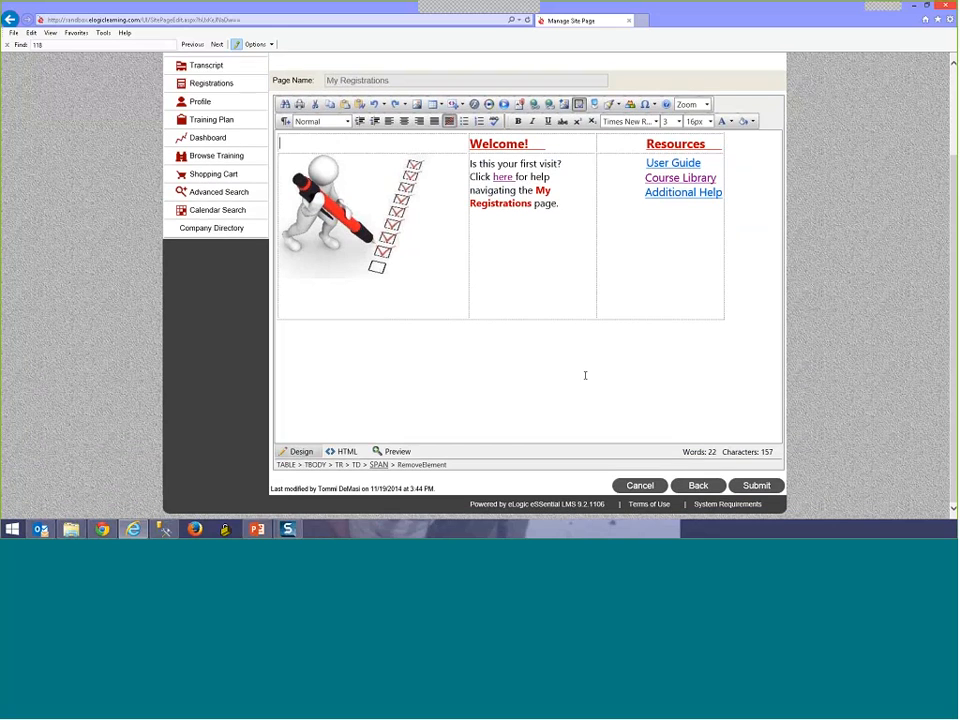
{"action": "scroll", "coordinate": [585, 372], "scroll_direction": "up", "scroll_amount": 1}
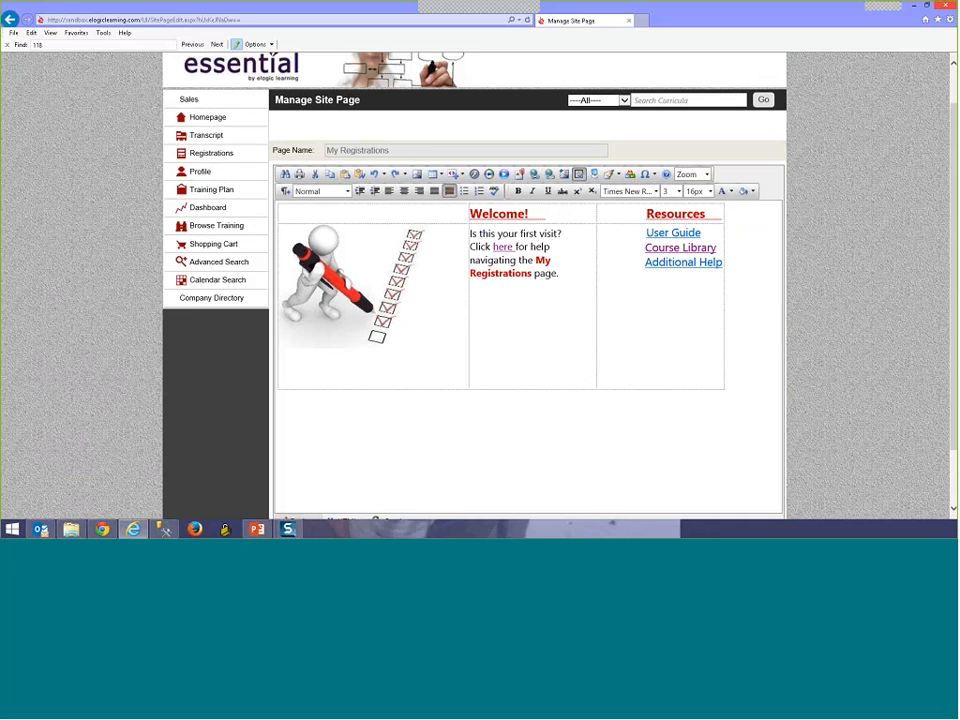
{"action": "left_click", "coordinate": [442, 175]}
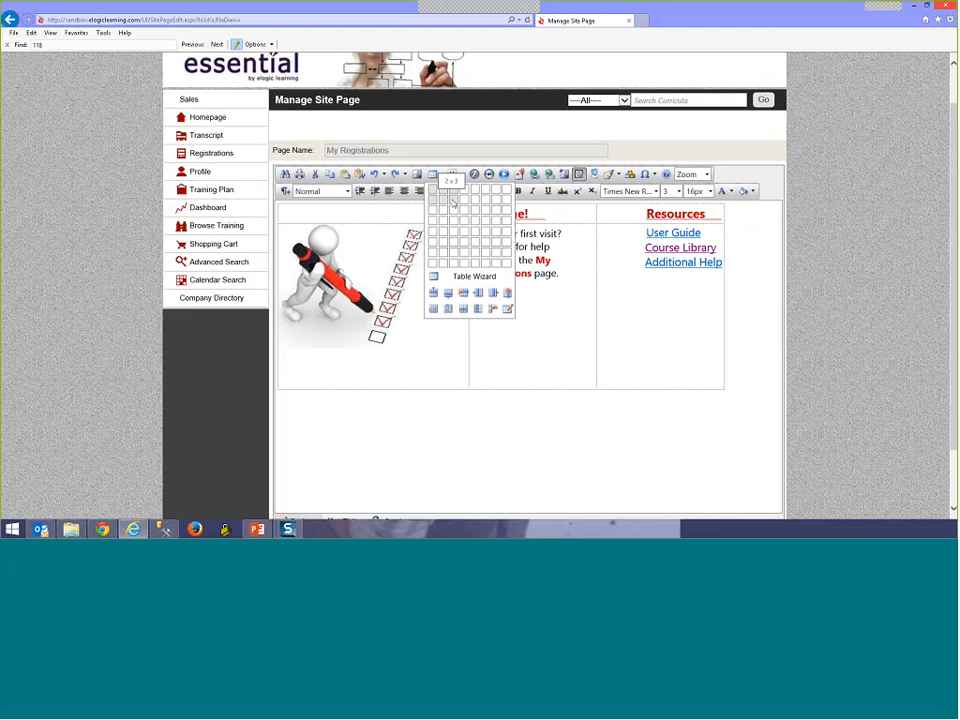
{"action": "left_click", "coordinate": [562, 437]}
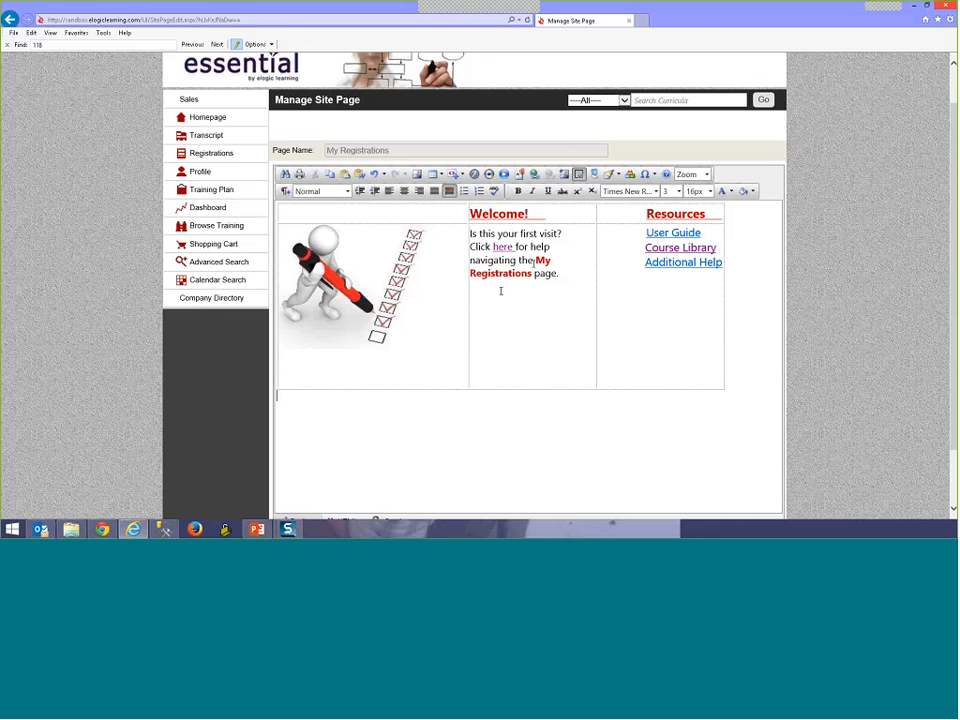
Step: Open Cell Properties for the checklist image cell, showing 150px height and 300px width
{"action": "right_click", "coordinate": [459, 299]}
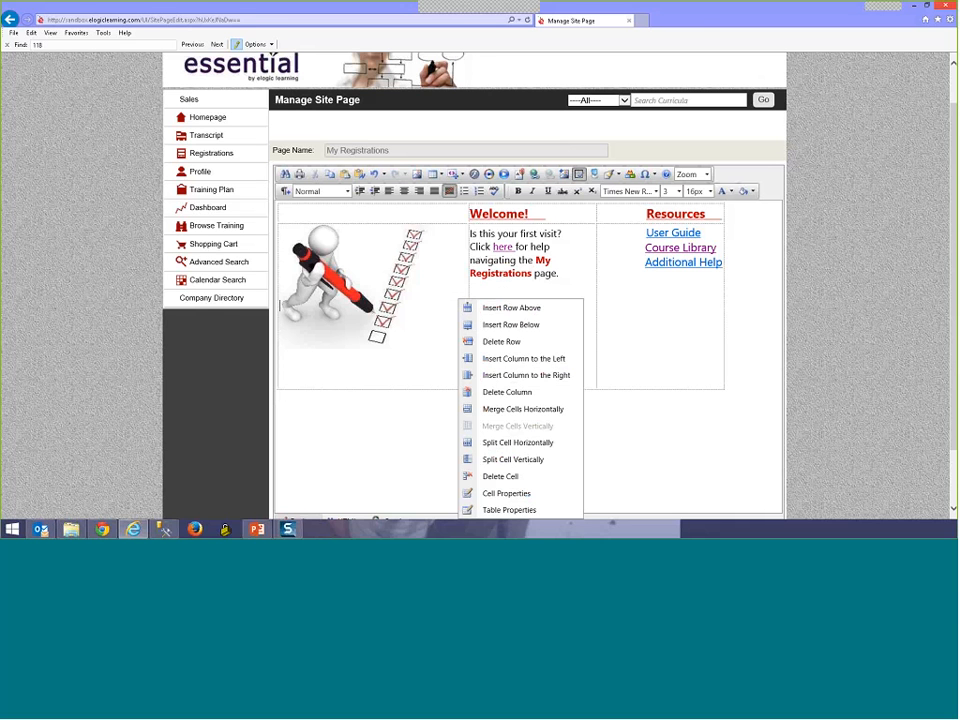
{"action": "left_click", "coordinate": [449, 297]}
{"action": "right_click", "coordinate": [450, 298]}
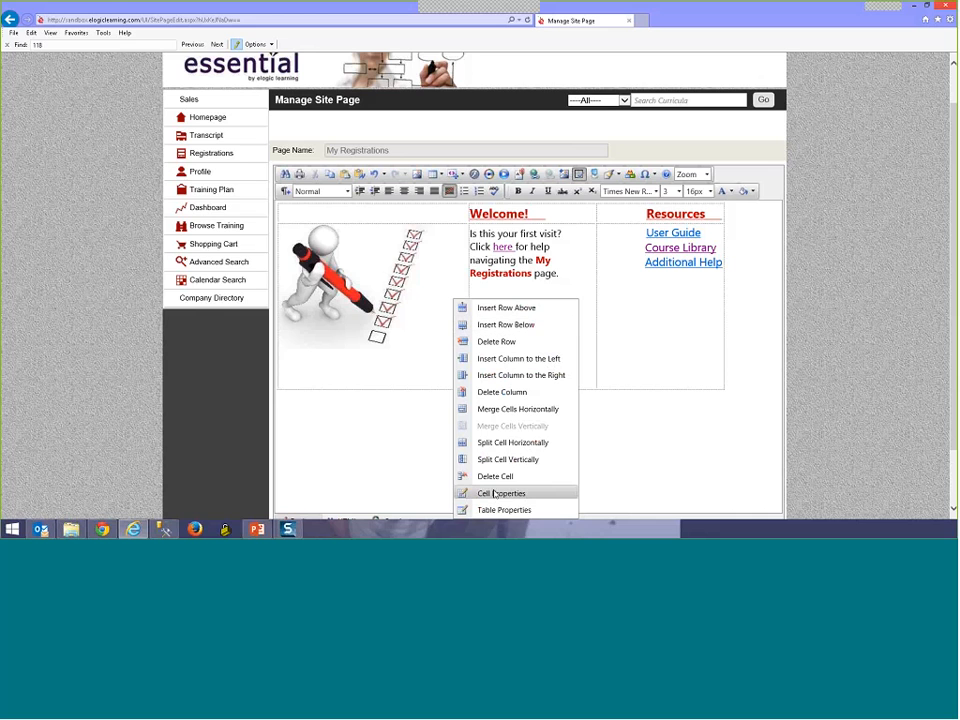
{"action": "left_click", "coordinate": [493, 494]}
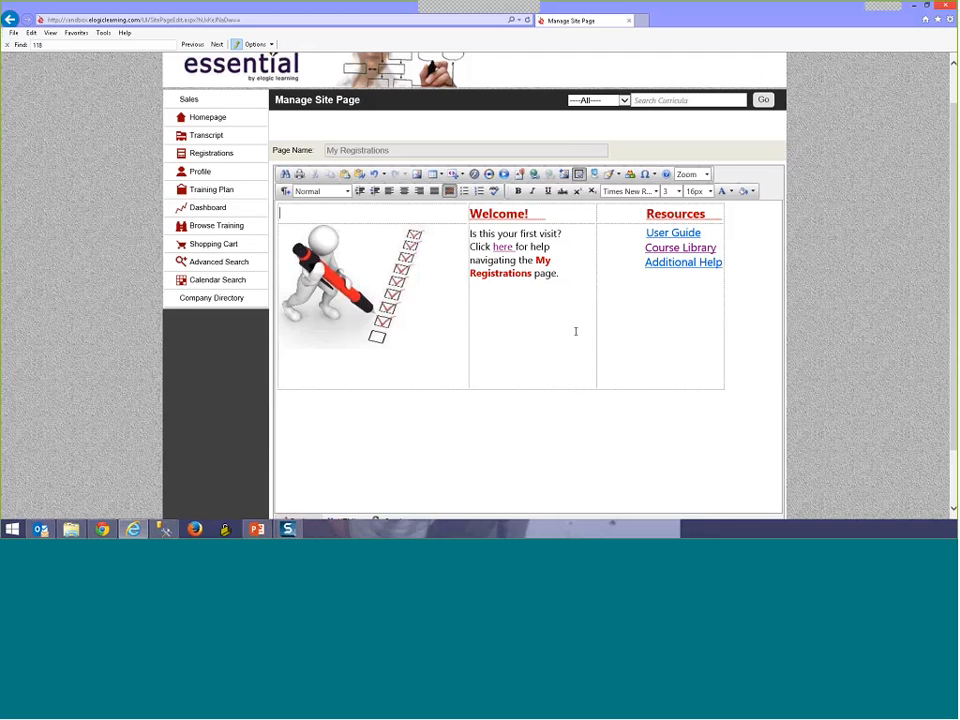
{"action": "right_click", "coordinate": [574, 300]}
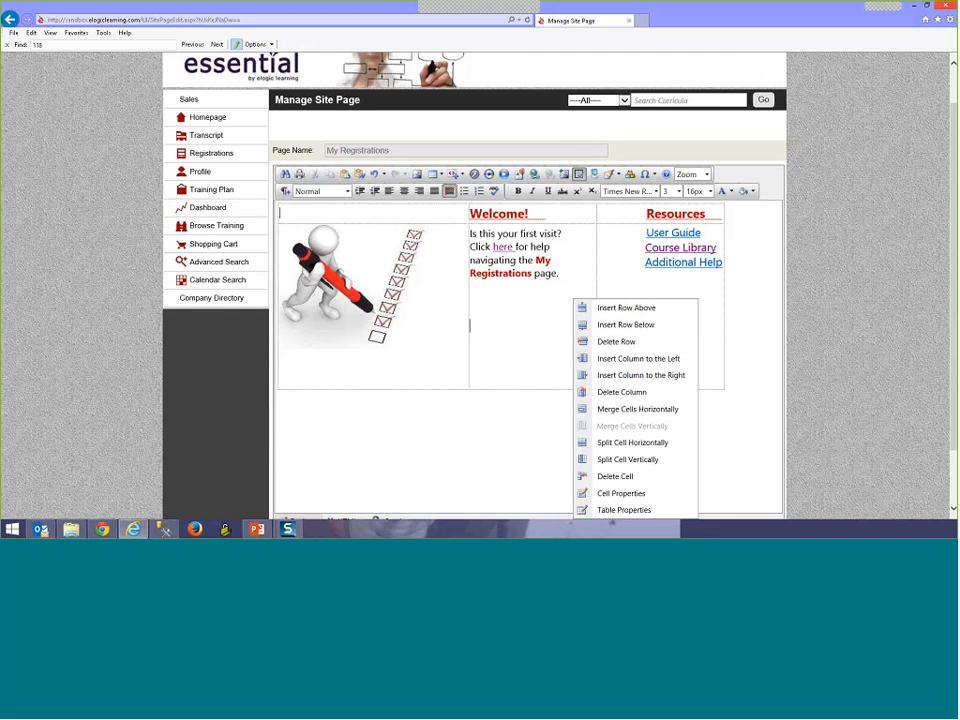
{"action": "left_click", "coordinate": [630, 495]}
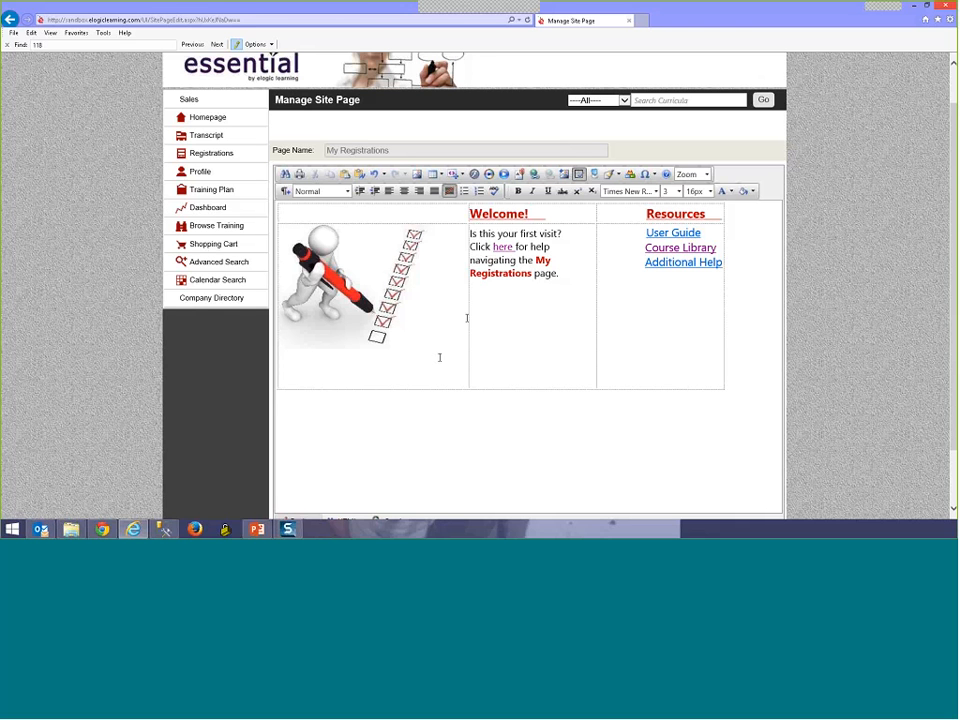
{"action": "right_click", "coordinate": [442, 357]}
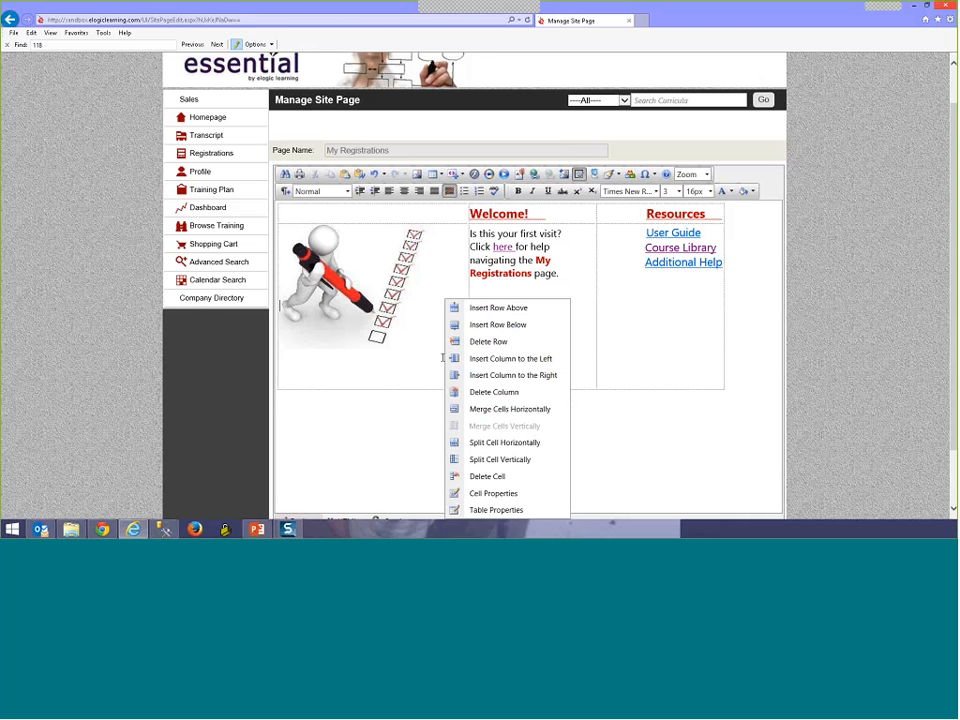
{"action": "left_click", "coordinate": [489, 494]}
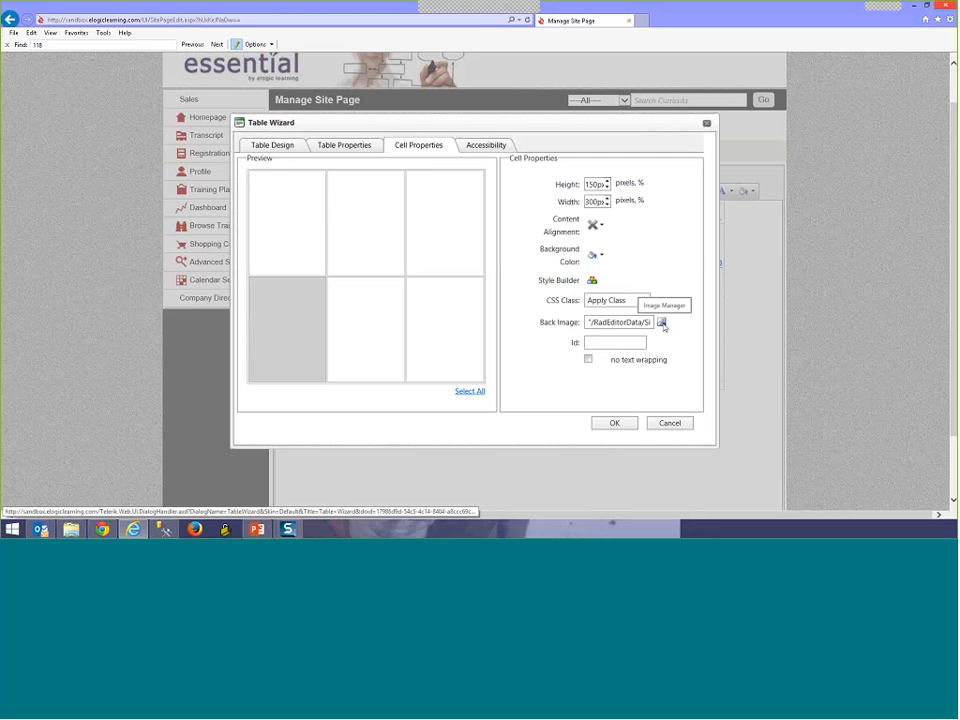
Step: Browse the cell's back images and open vat-registration-in-netherlands.jpg (3600x2700) in the Image Editor
{"action": "left_click", "coordinate": [661, 322]}
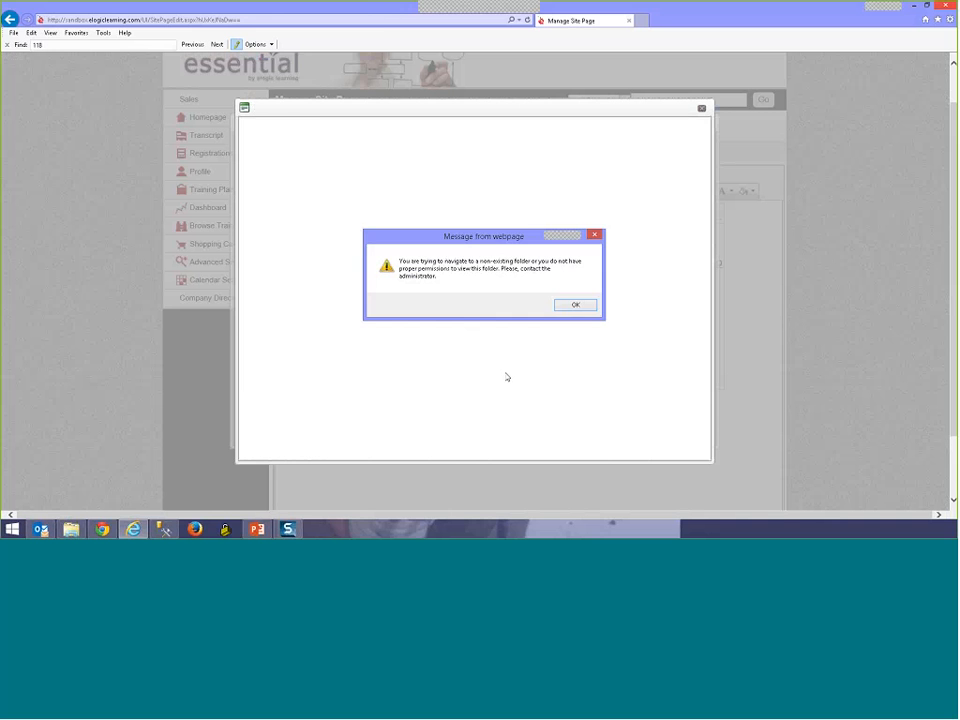
{"action": "key", "text": "Return"}
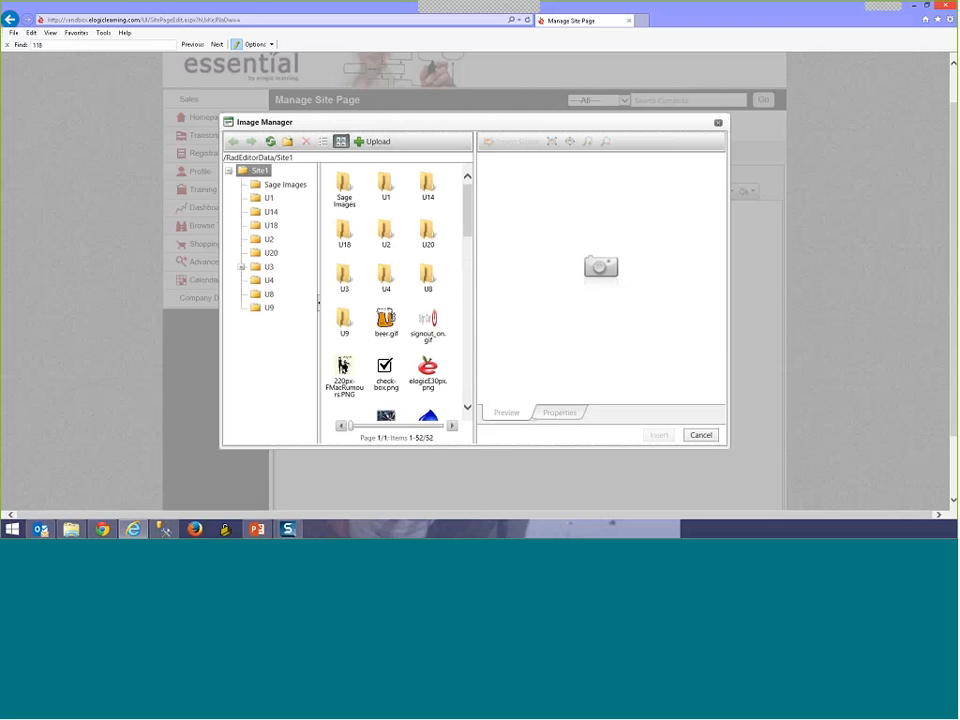
{"action": "left_click_drag", "start_coordinate": [466, 190], "coordinate": [465, 233]}
{"action": "scroll", "coordinate": [421, 290], "scroll_direction": "up", "scroll_amount": 5}
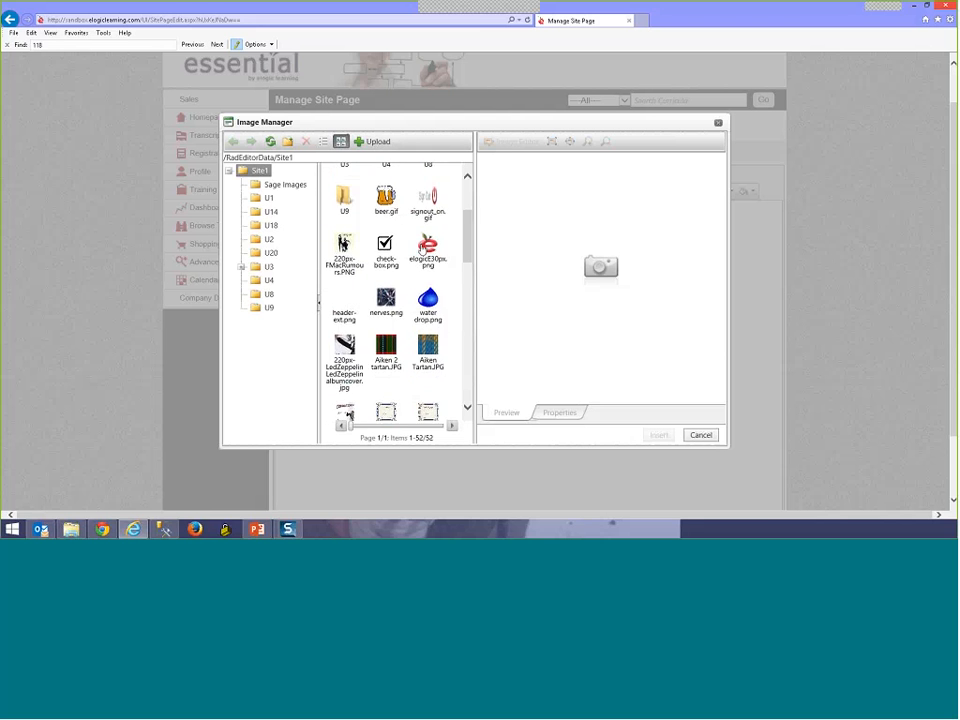
{"action": "scroll", "coordinate": [407, 356], "scroll_direction": "down", "scroll_amount": 5}
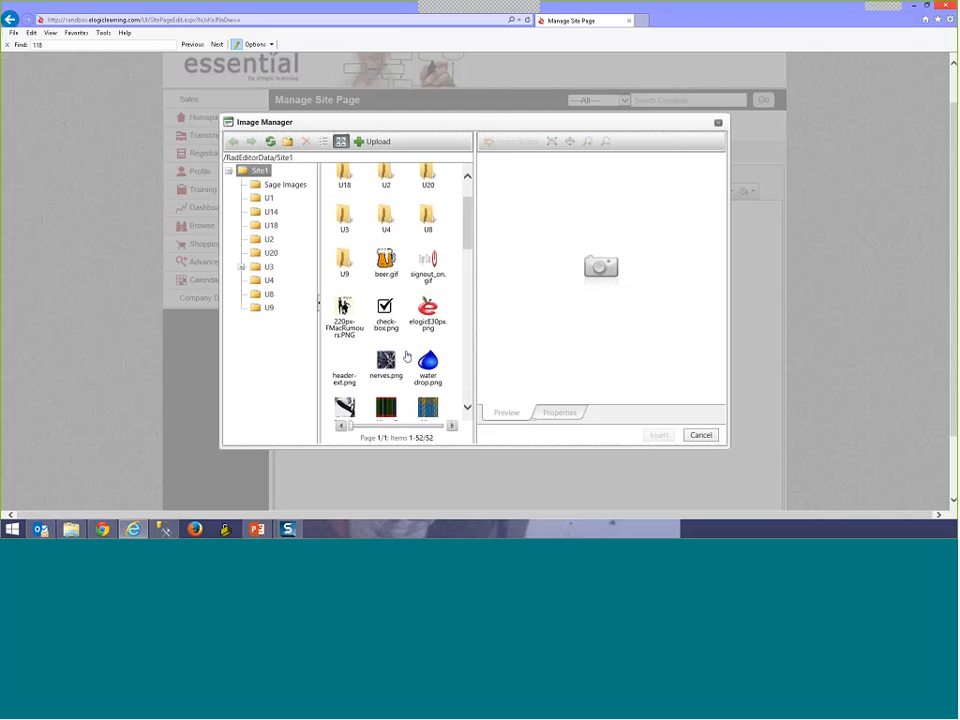
{"action": "scroll", "coordinate": [407, 356], "scroll_direction": "down", "scroll_amount": 5}
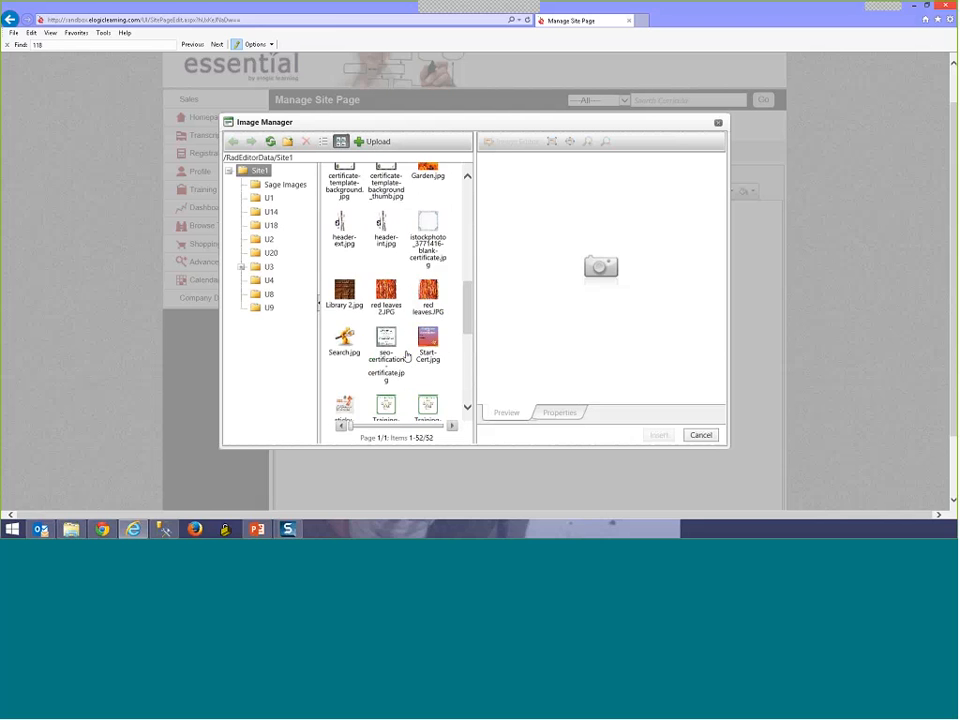
{"action": "scroll", "coordinate": [407, 356], "scroll_direction": "down", "scroll_amount": 2}
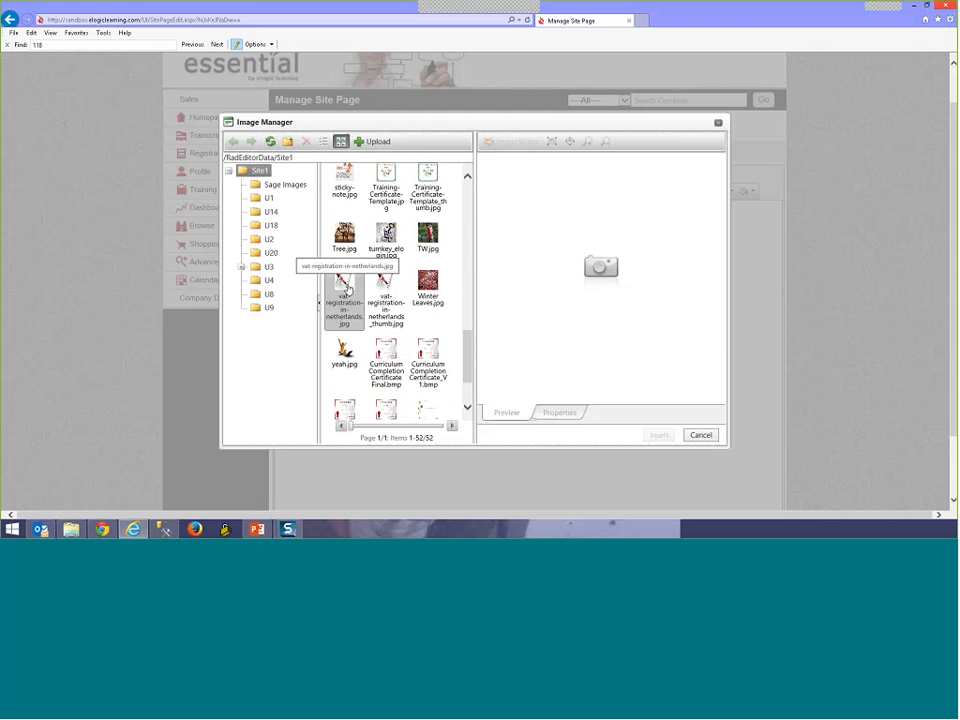
{"action": "left_click", "coordinate": [347, 289]}
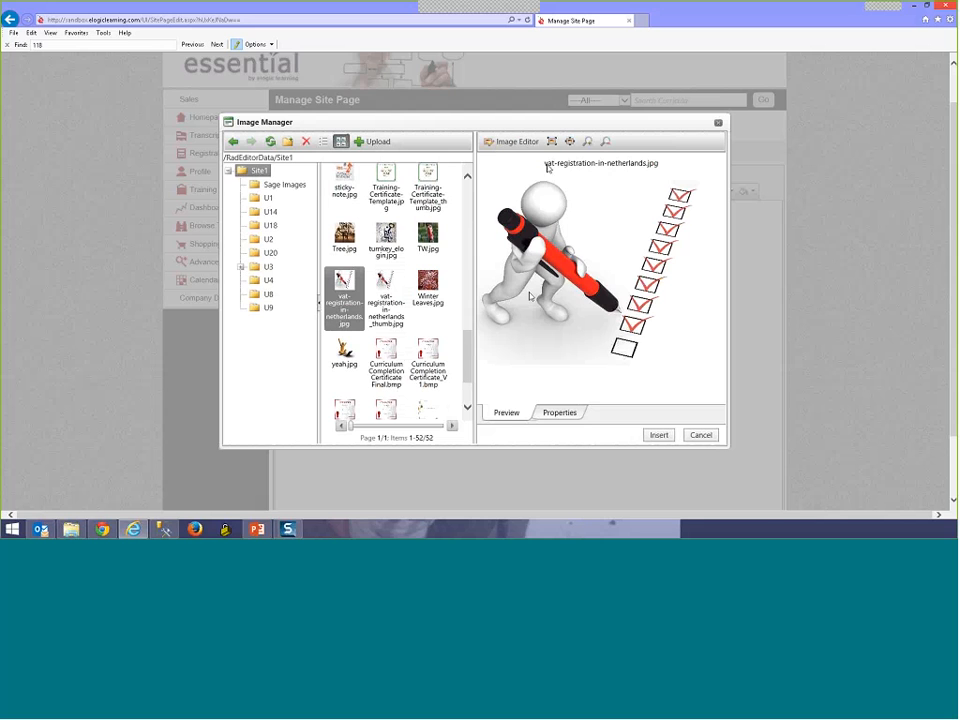
{"action": "left_click", "coordinate": [511, 141]}
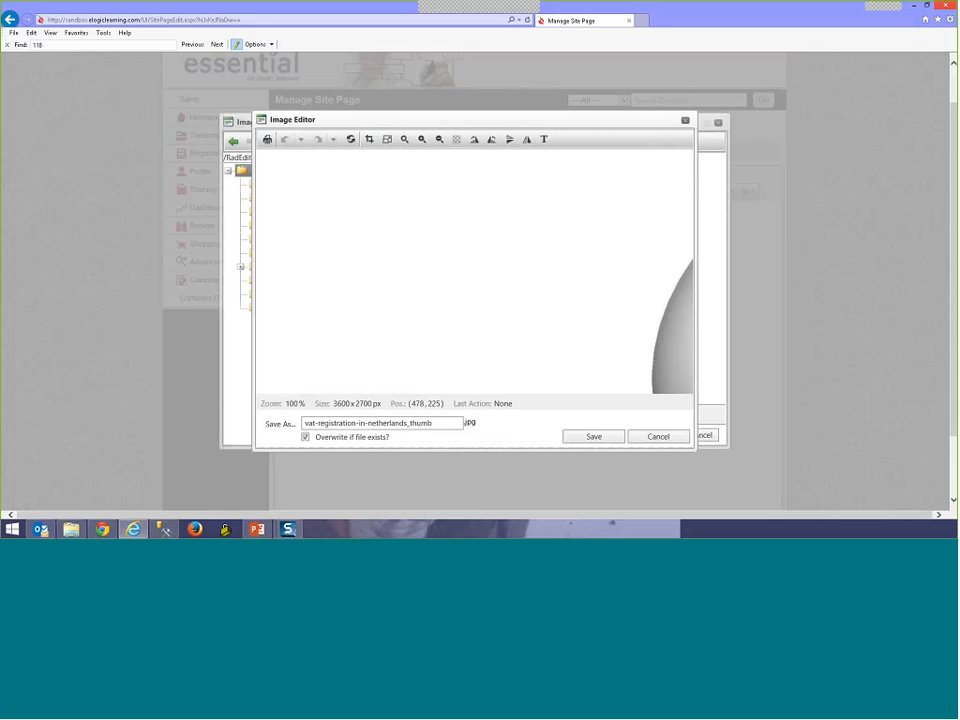
Step: Cancel out of the Resize tool and the Image Editor, leaving the image unchanged
{"action": "left_click", "coordinate": [388, 142]}
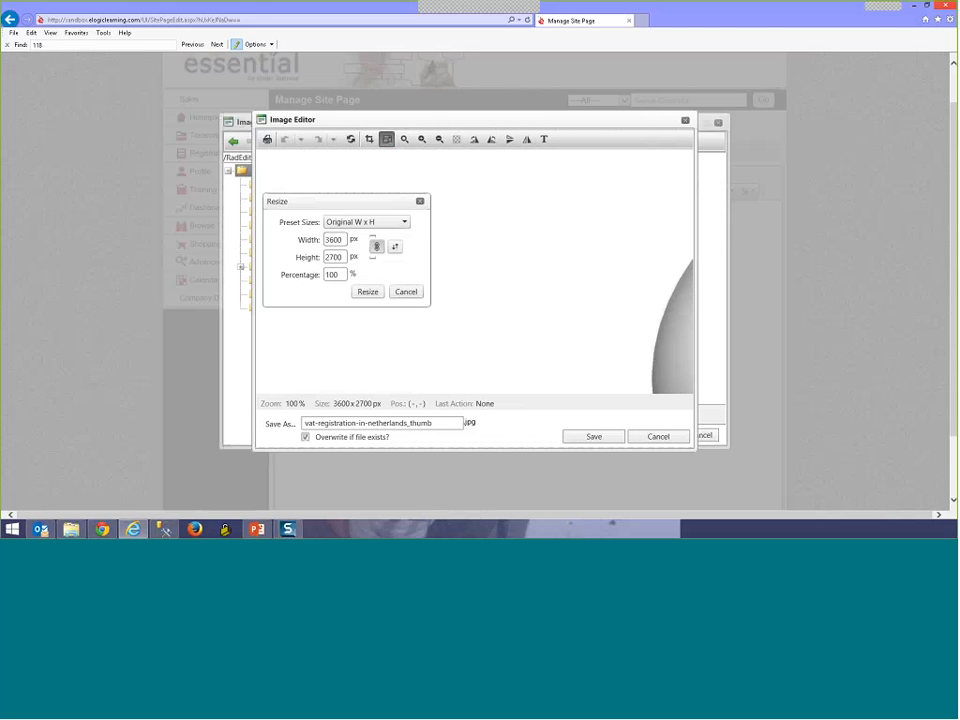
{"action": "left_click", "coordinate": [406, 292]}
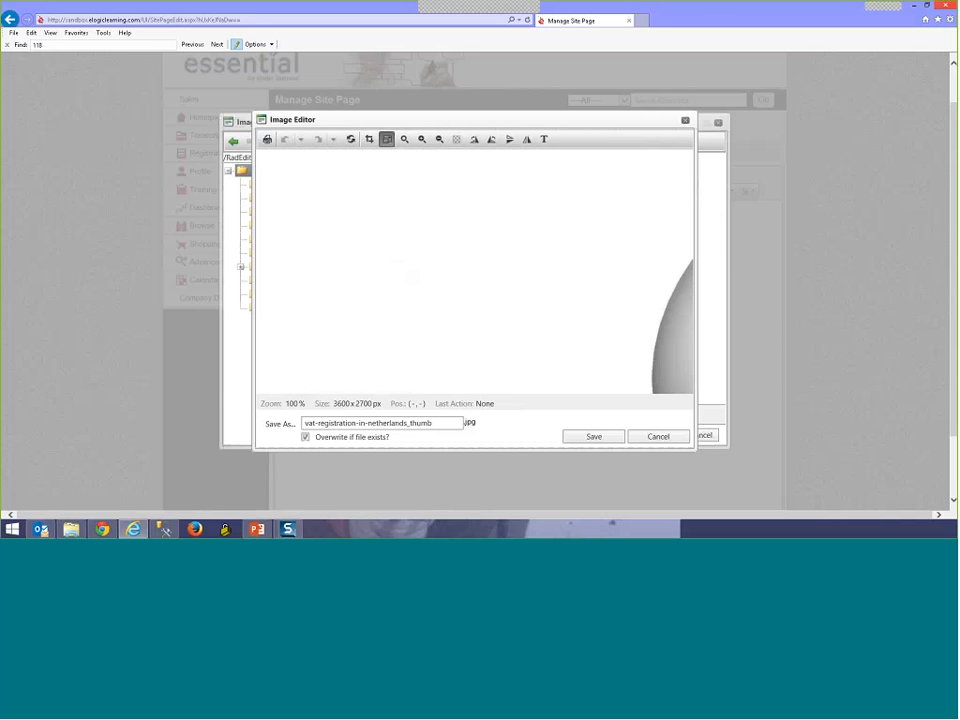
{"action": "left_click", "coordinate": [659, 437]}
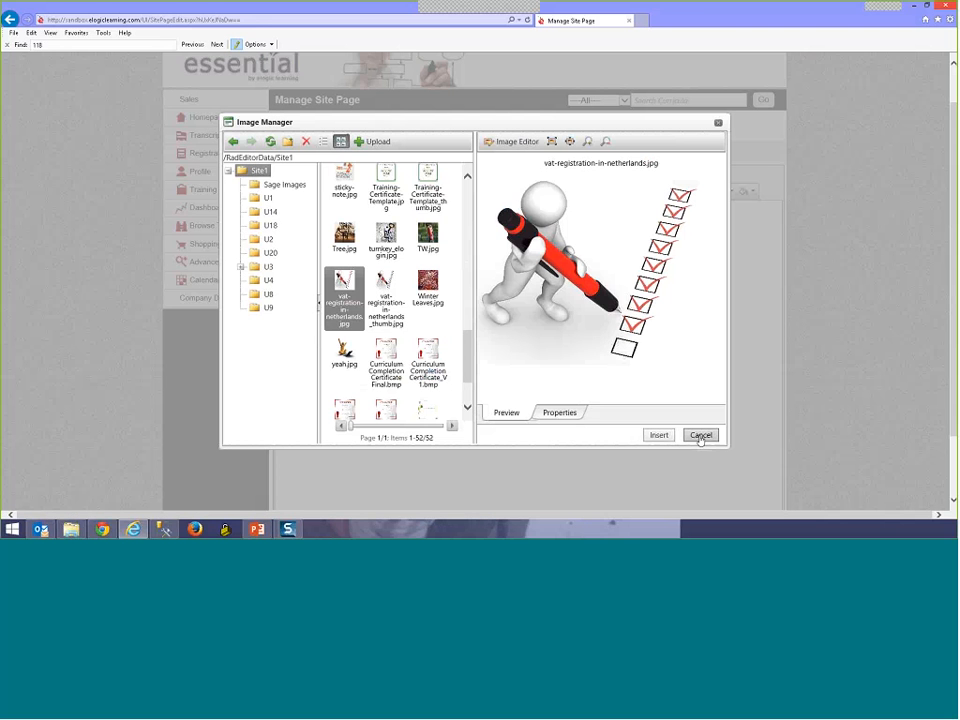
Step: Apply the chosen image as the cell background, move the Table Wizard aside, and open Style Builder
{"action": "left_click", "coordinate": [667, 437]}
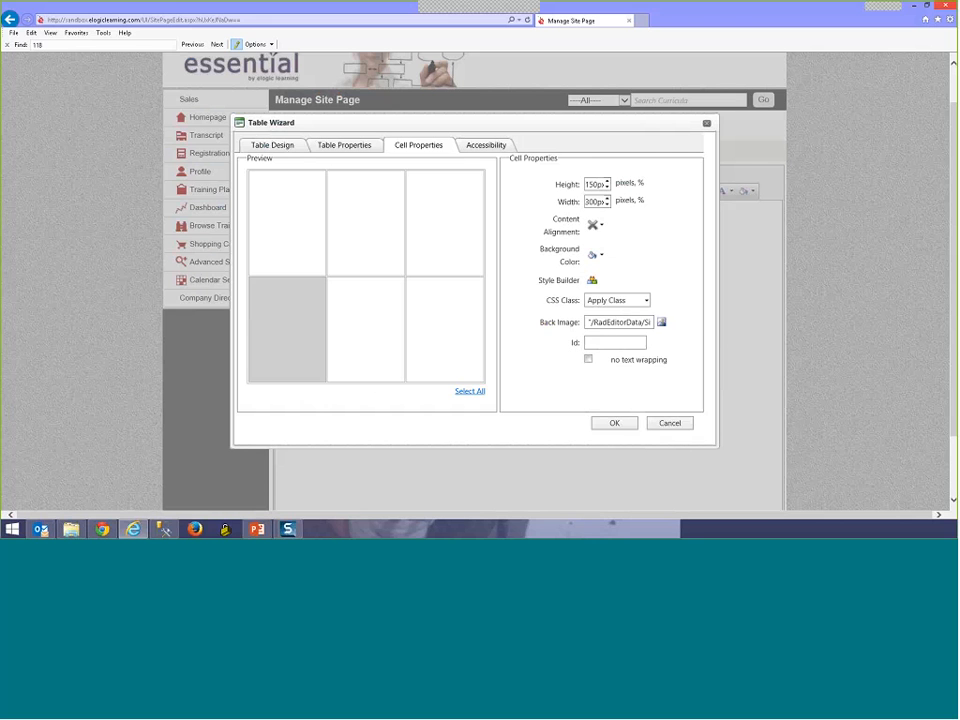
{"action": "left_click_drag", "start_coordinate": [518, 121], "coordinate": [599, 108]}
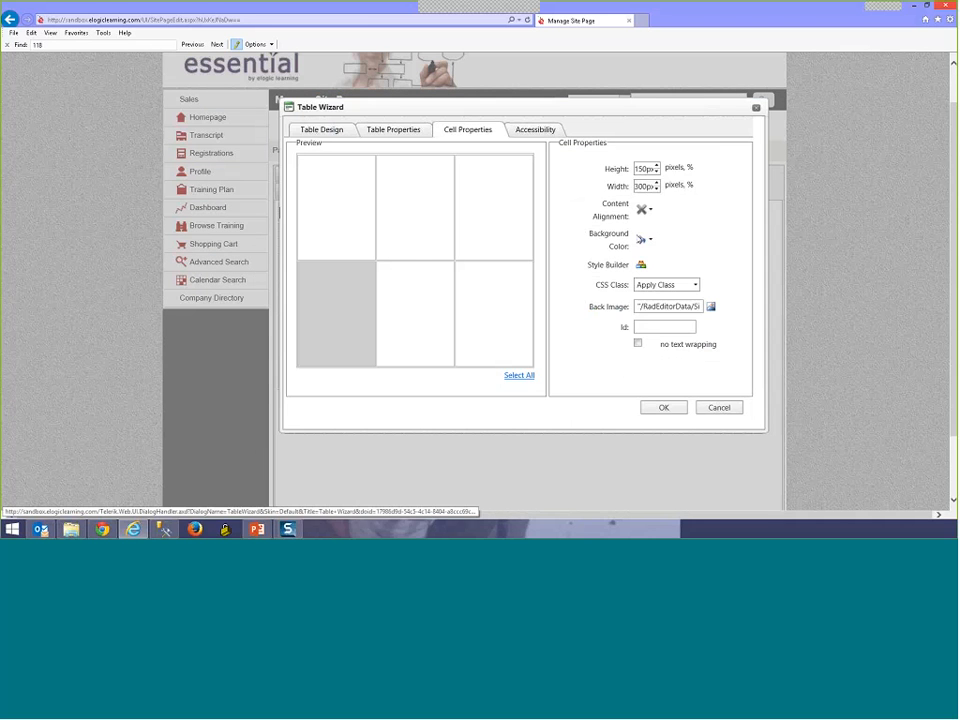
{"action": "left_click", "coordinate": [641, 265]}
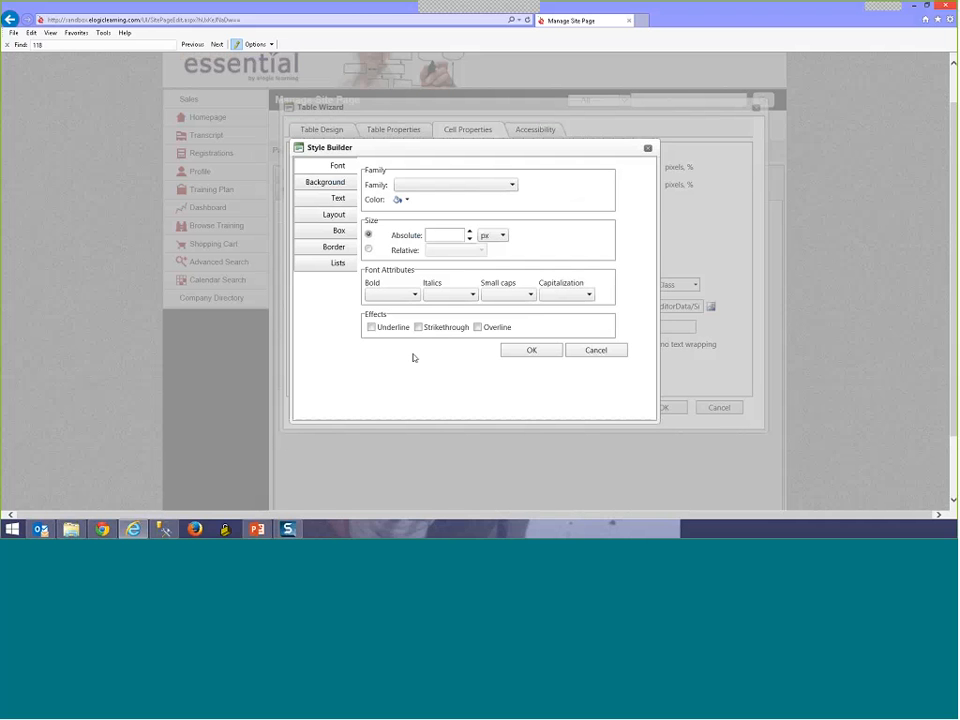
Step: Check the Background tiling in Style Builder, leave it at None, and cancel
{"action": "left_click", "coordinate": [340, 184]}
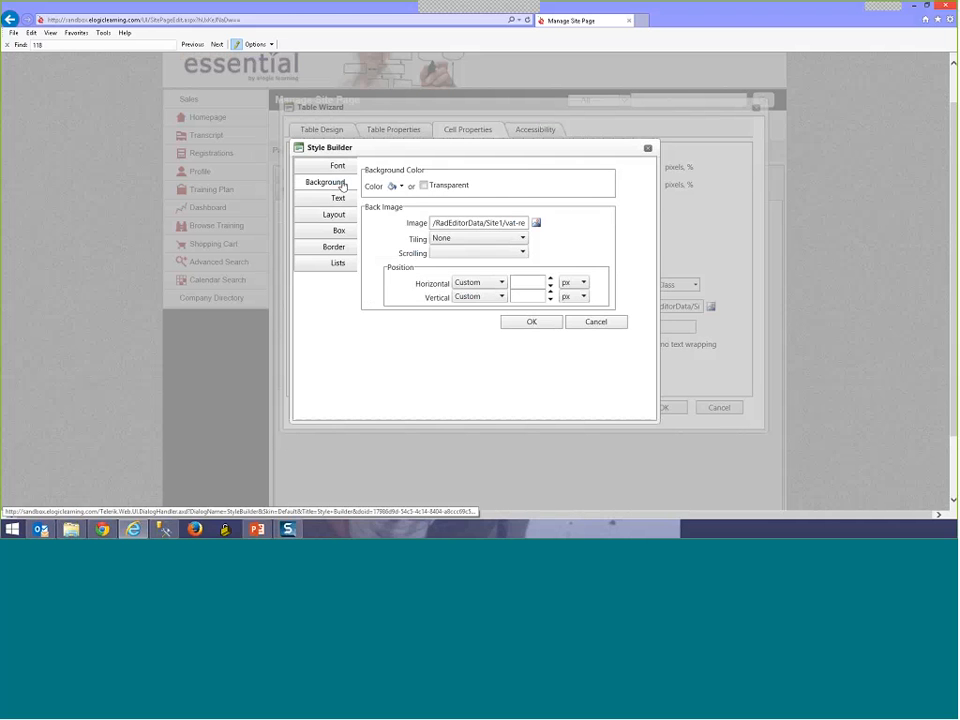
{"action": "left_click", "coordinate": [450, 240]}
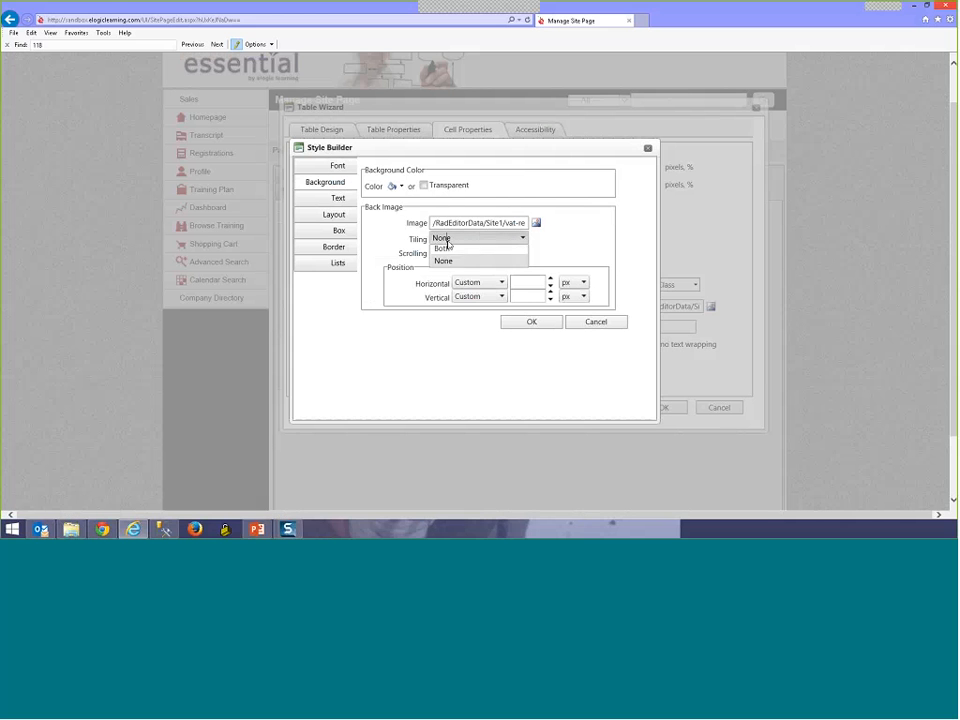
{"action": "left_click", "coordinate": [443, 298]}
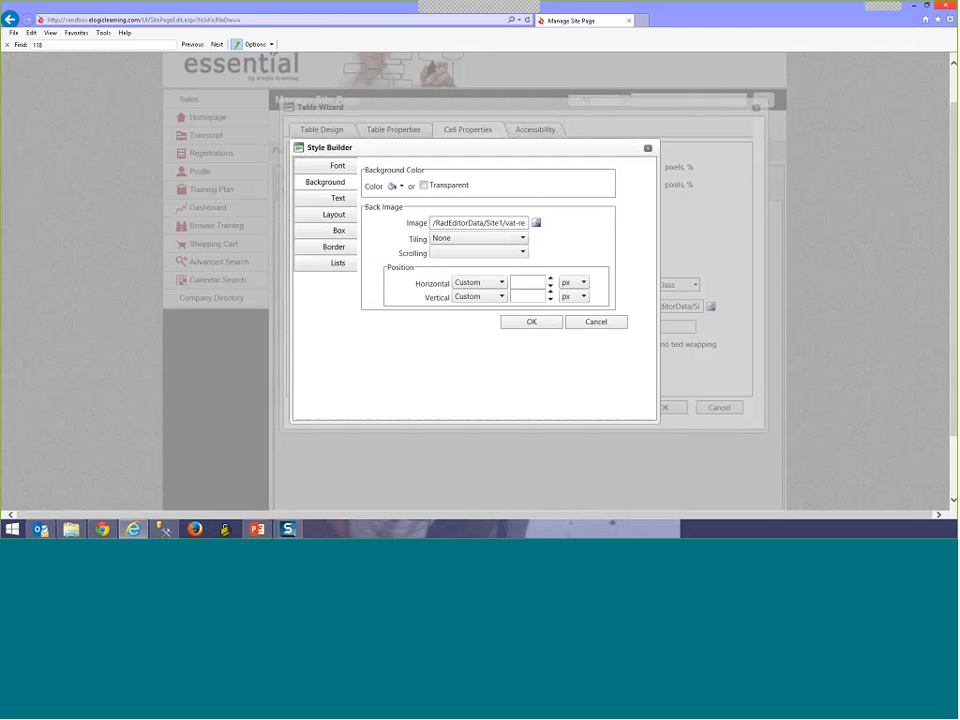
{"action": "left_click", "coordinate": [522, 238]}
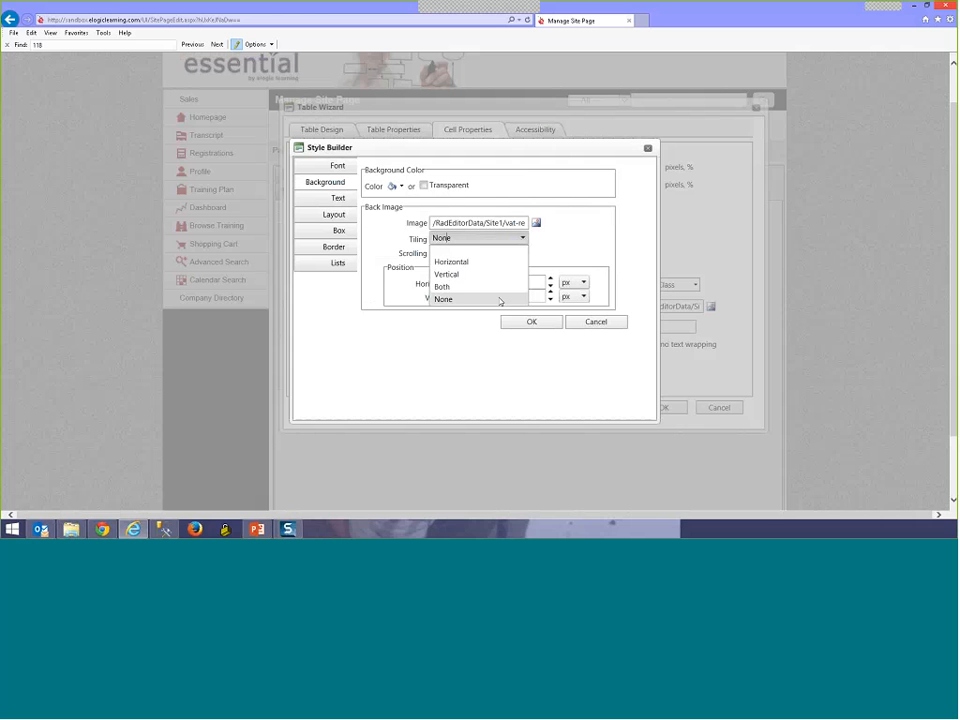
{"action": "left_click", "coordinate": [500, 299]}
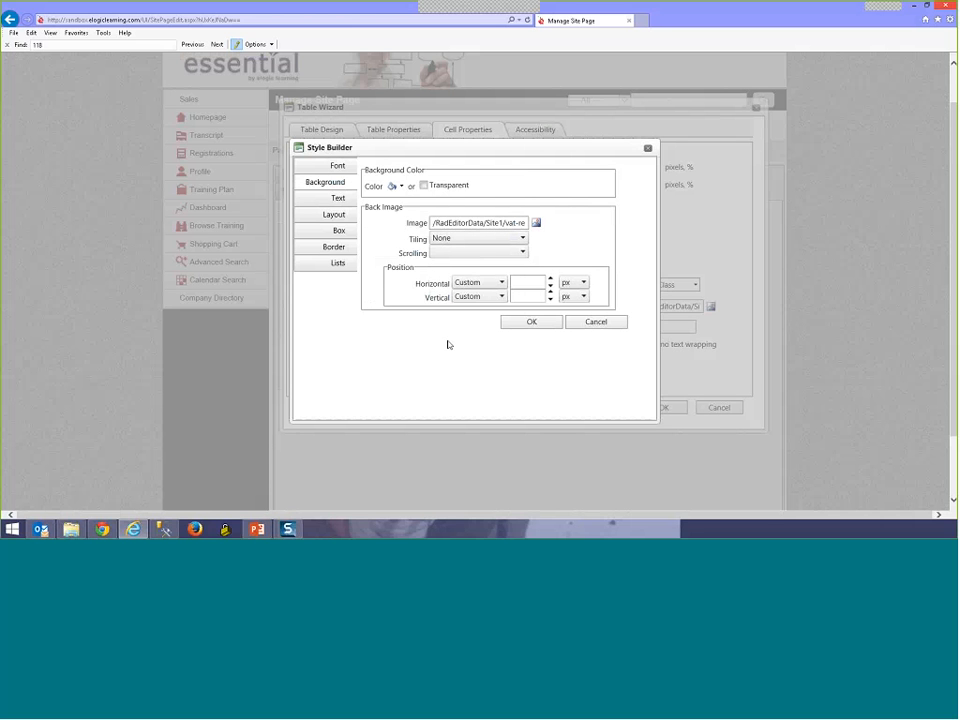
{"action": "left_click", "coordinate": [580, 325]}
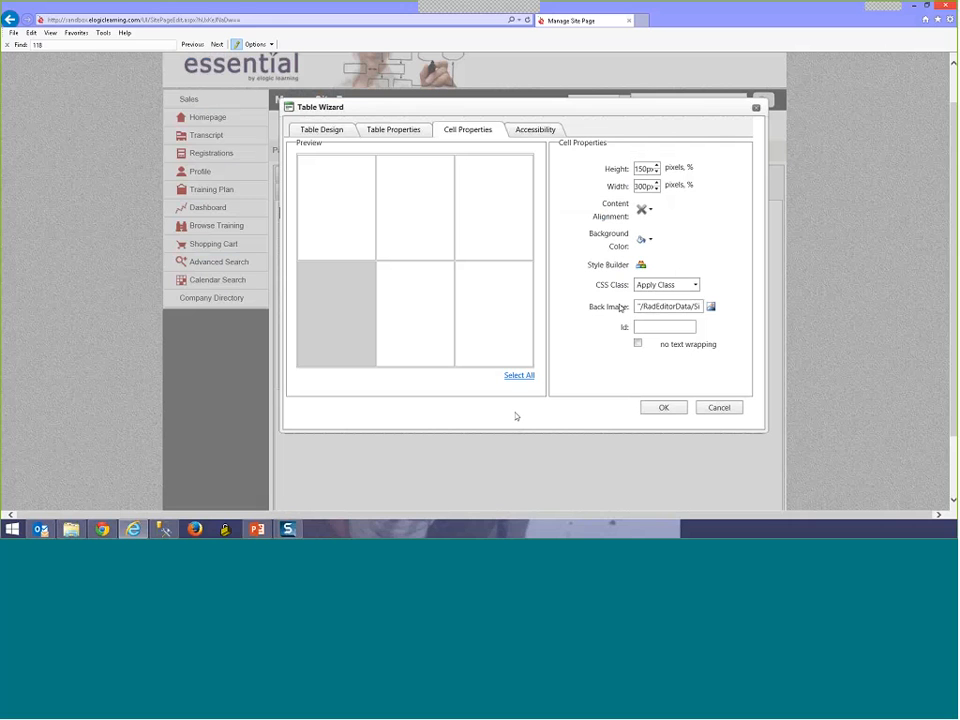
Step: Review the cell's Content Alignment options, then cancel the Table Wizard without changes
{"action": "left_click_drag", "start_coordinate": [629, 217], "coordinate": [602, 203]}
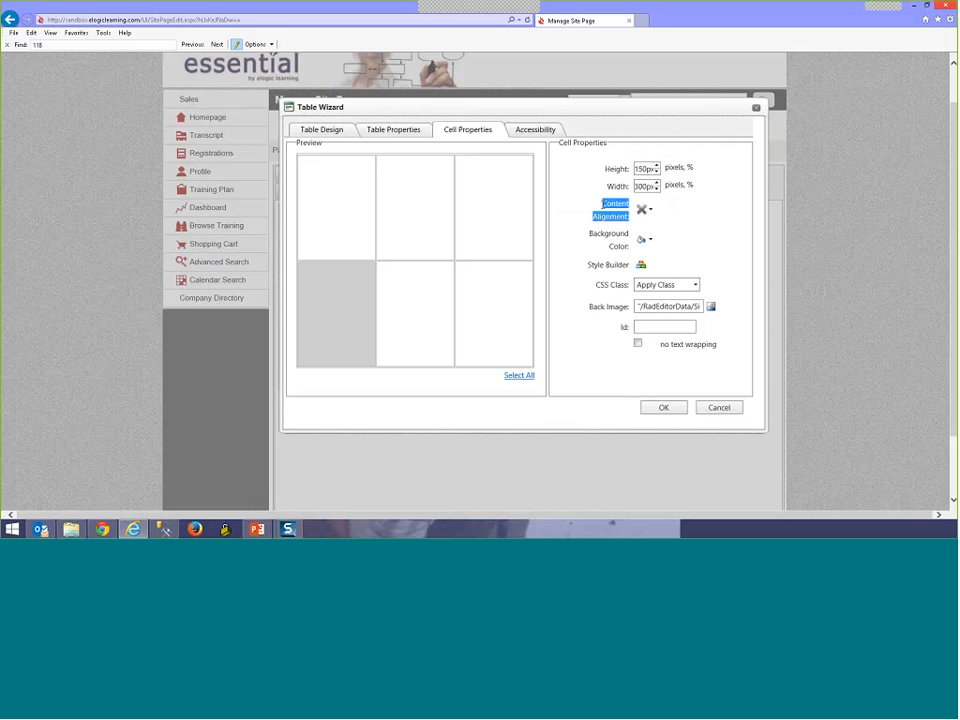
{"action": "left_click", "coordinate": [651, 210]}
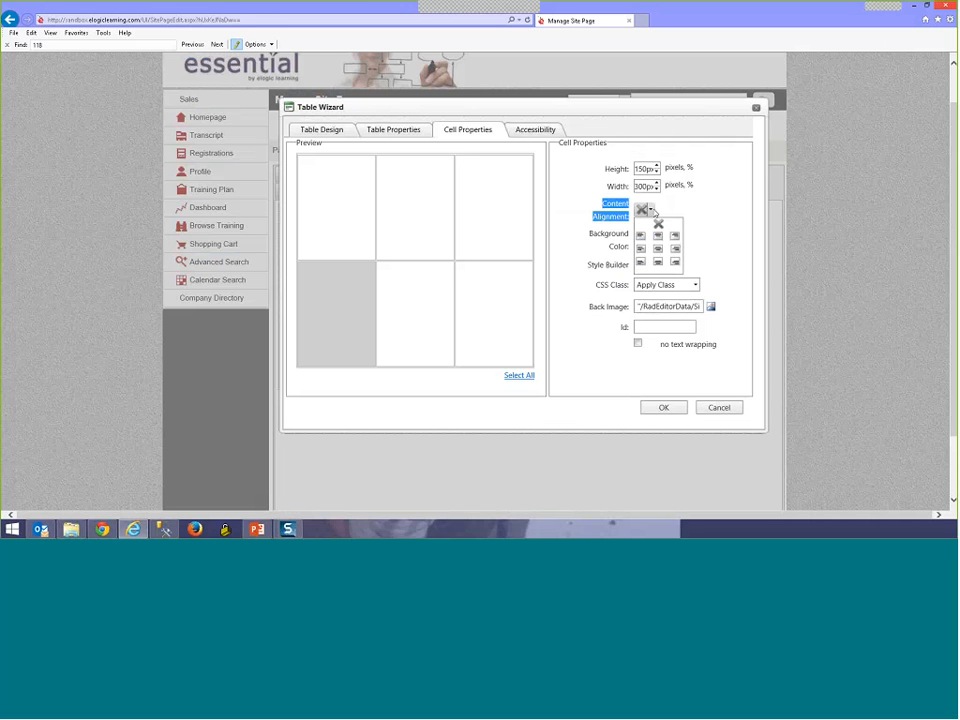
{"action": "left_click", "coordinate": [719, 407]}
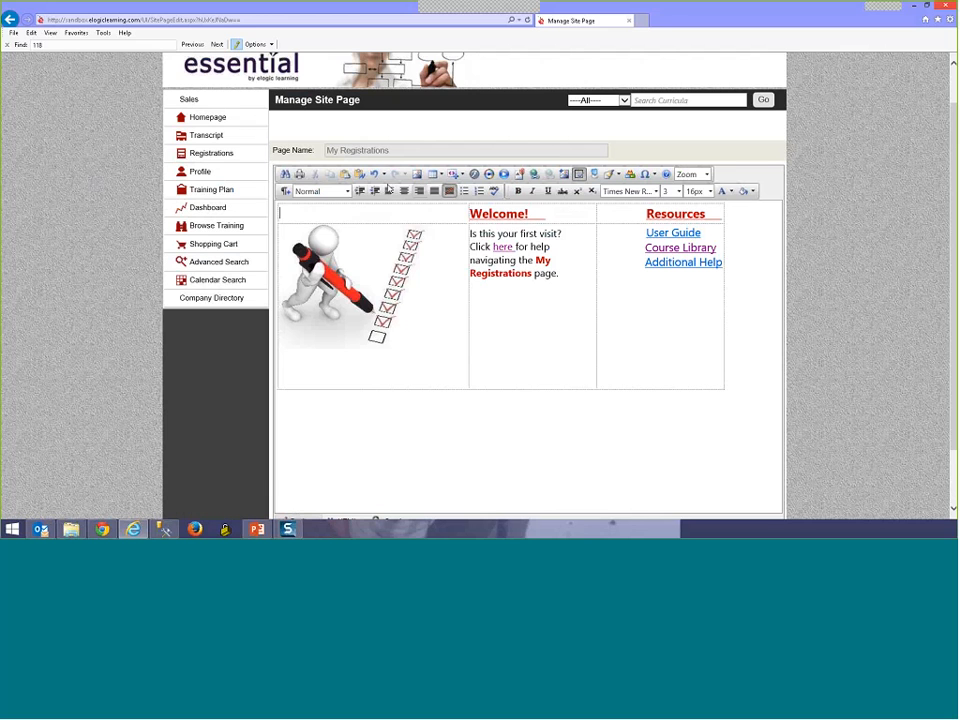
{"action": "left_click", "coordinate": [375, 320]}
{"action": "right_click", "coordinate": [560, 298]}
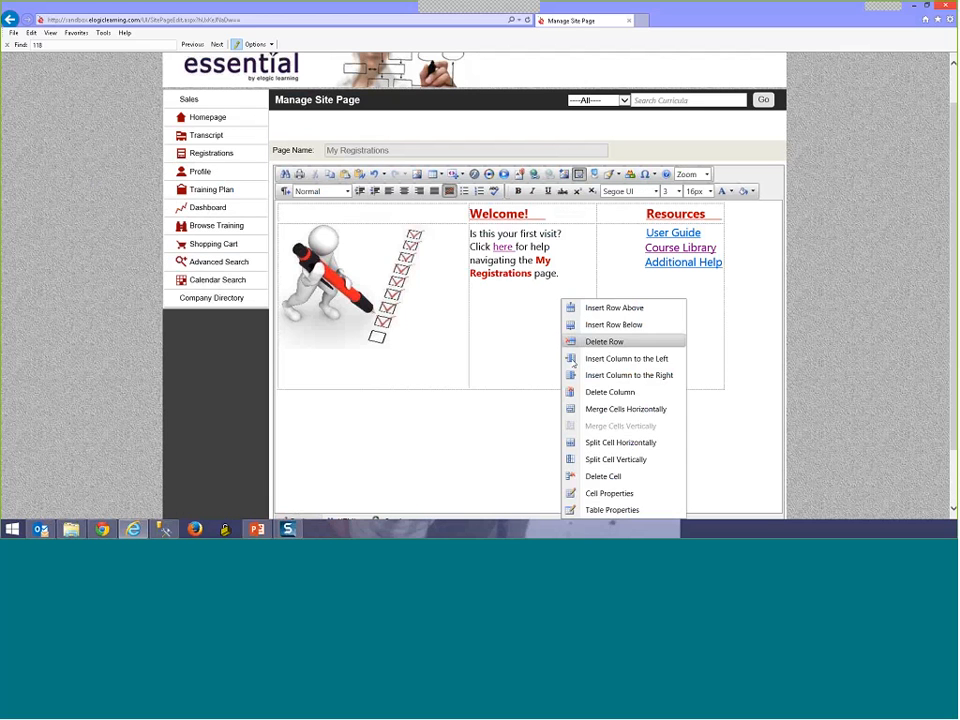
{"action": "left_click", "coordinate": [610, 493]}
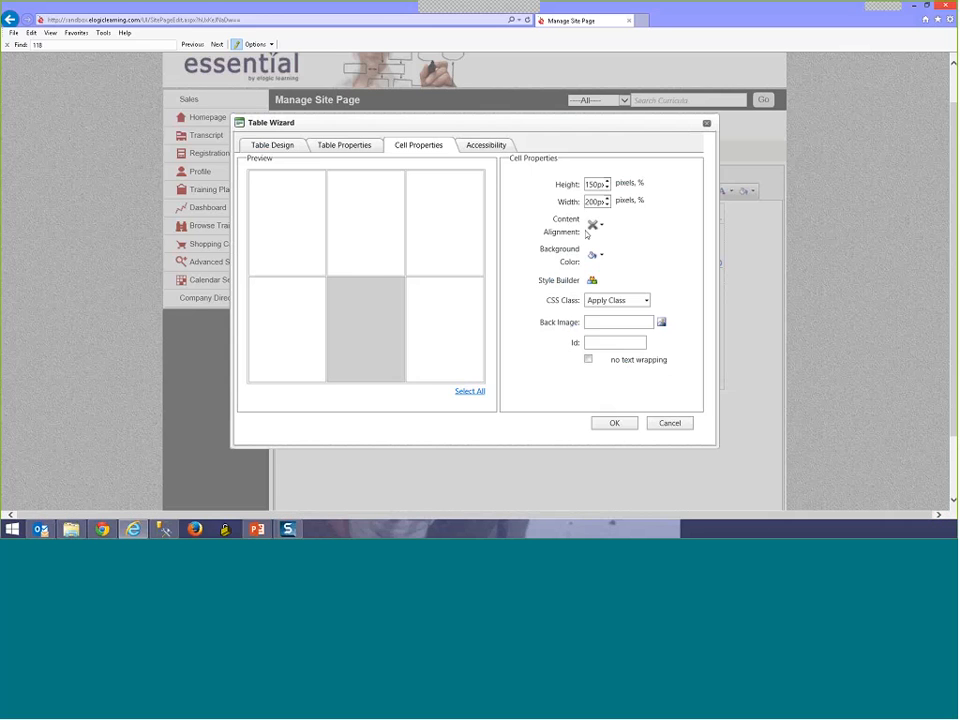
{"action": "left_click", "coordinate": [669, 423]}
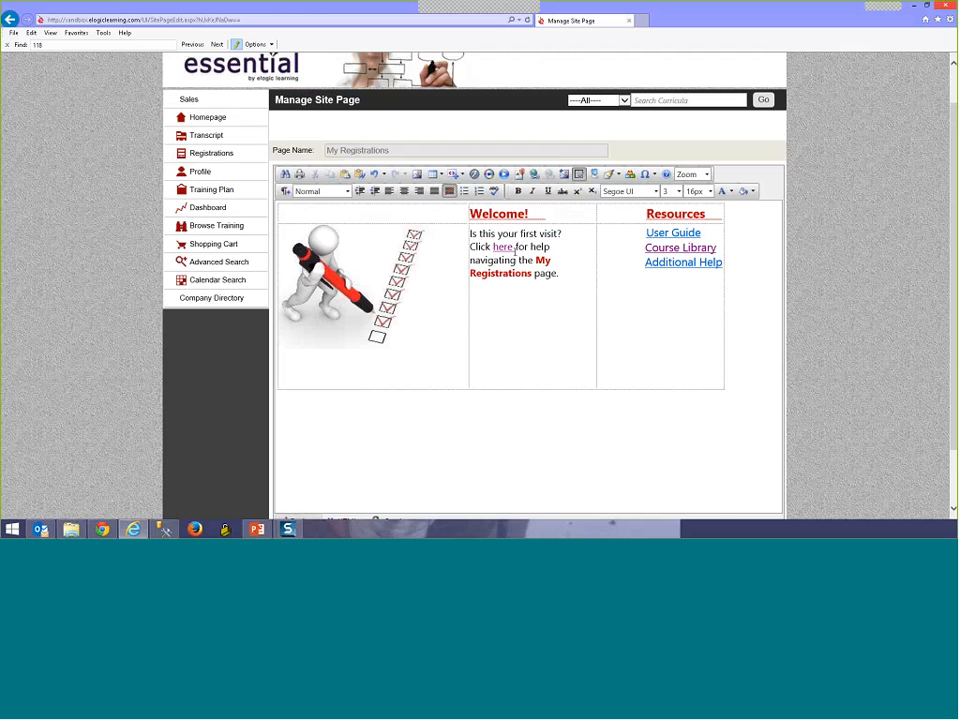
Step: Select 'here' in the Welcome cell and bring up Document Manager to link a file
{"action": "left_click_drag", "start_coordinate": [514, 250], "coordinate": [492, 247]}
{"action": "left_click", "coordinate": [519, 175]}
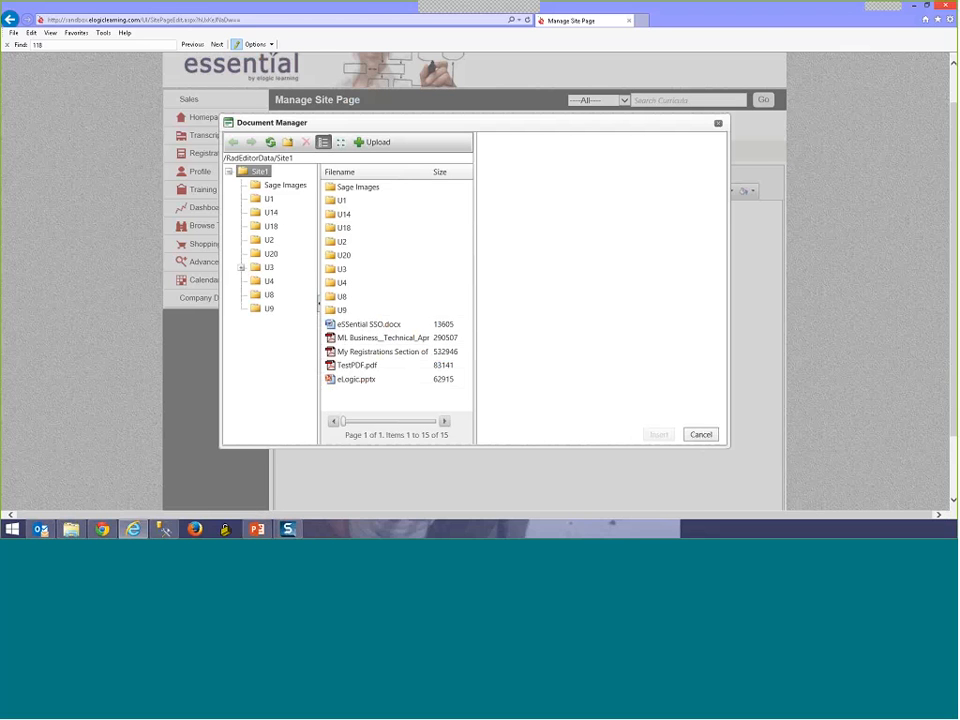
Step: Pick the My Registrations PDF, type 'Help', then cancel Document Manager without linking
{"action": "left_click", "coordinate": [403, 353]}
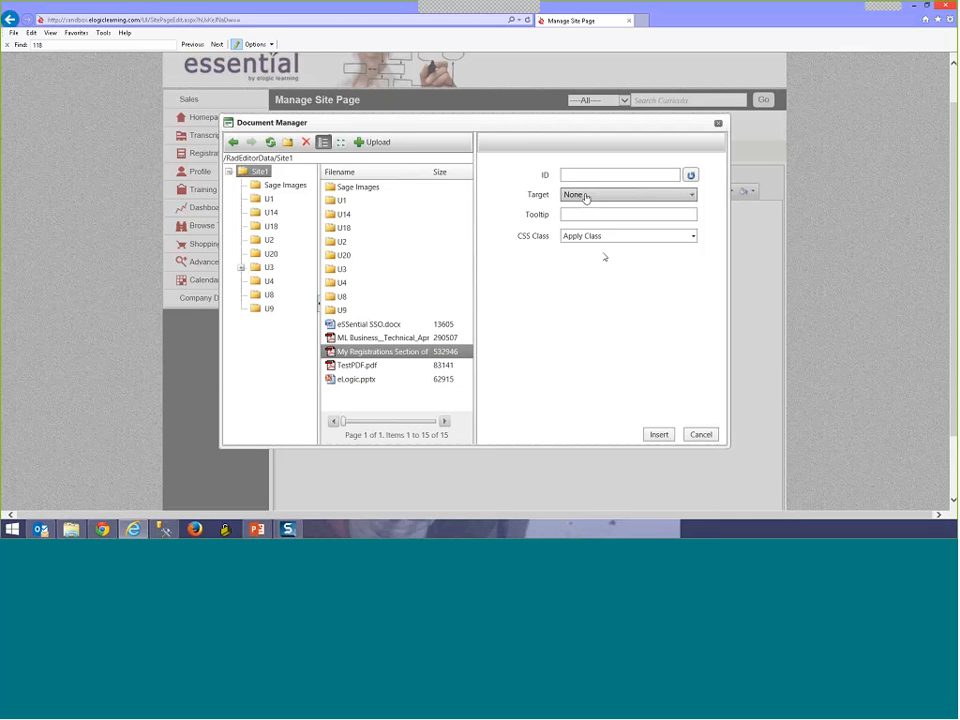
{"action": "type", "text": "He"}
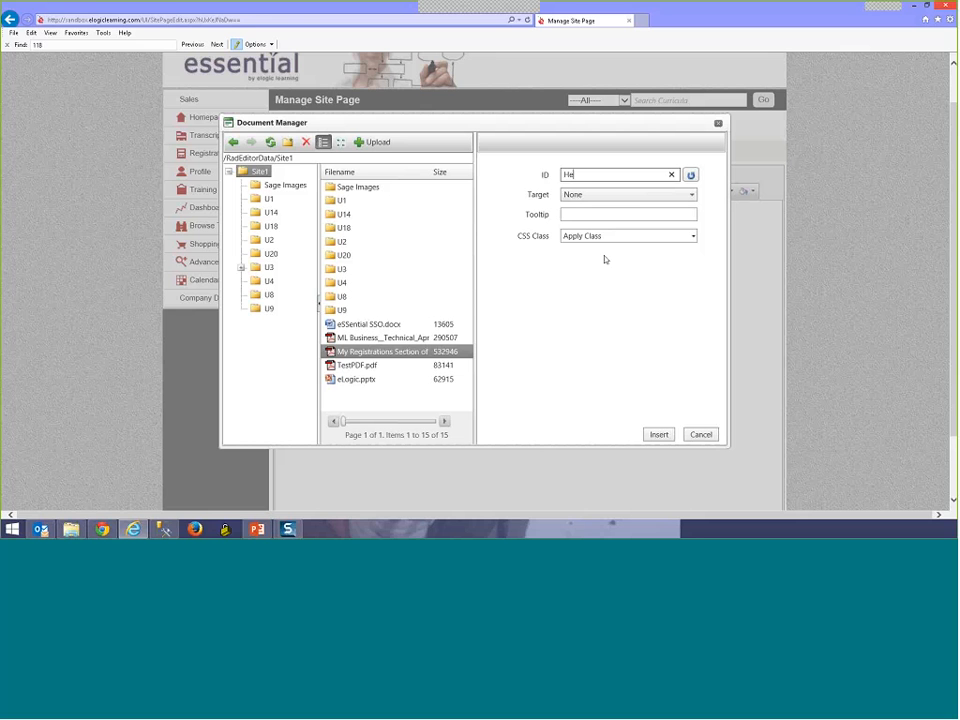
{"action": "type", "text": "lp"}
{"action": "left_click", "coordinate": [701, 434]}
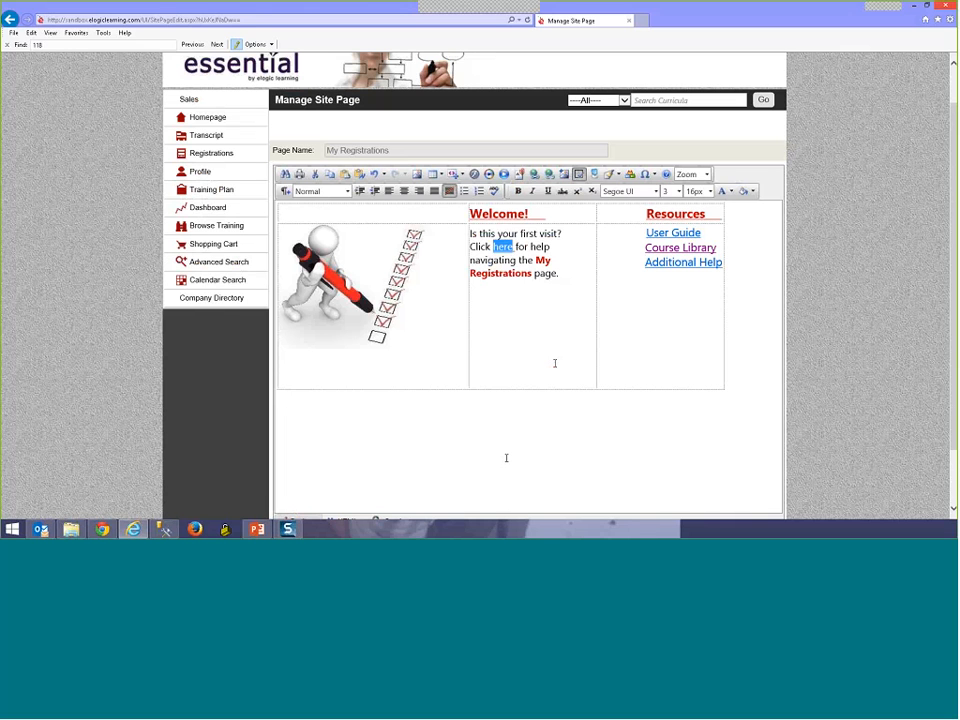
Step: Select the word 'the' before My Registrations in the Welcome text and bring up the Document Manager
{"action": "left_click", "coordinate": [531, 257]}
{"action": "left_click_drag", "start_coordinate": [515, 247], "coordinate": [501, 247]}
{"action": "left_click", "coordinate": [508, 248]}
{"action": "left_click_drag", "start_coordinate": [553, 273], "coordinate": [469, 273]}
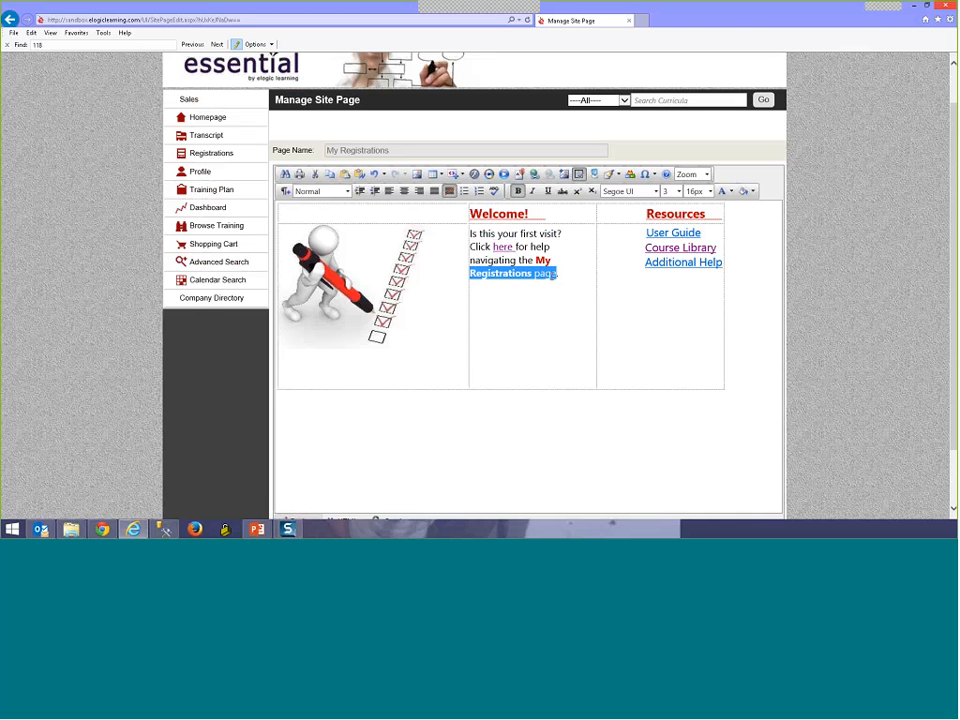
{"action": "double_click", "coordinate": [525, 260]}
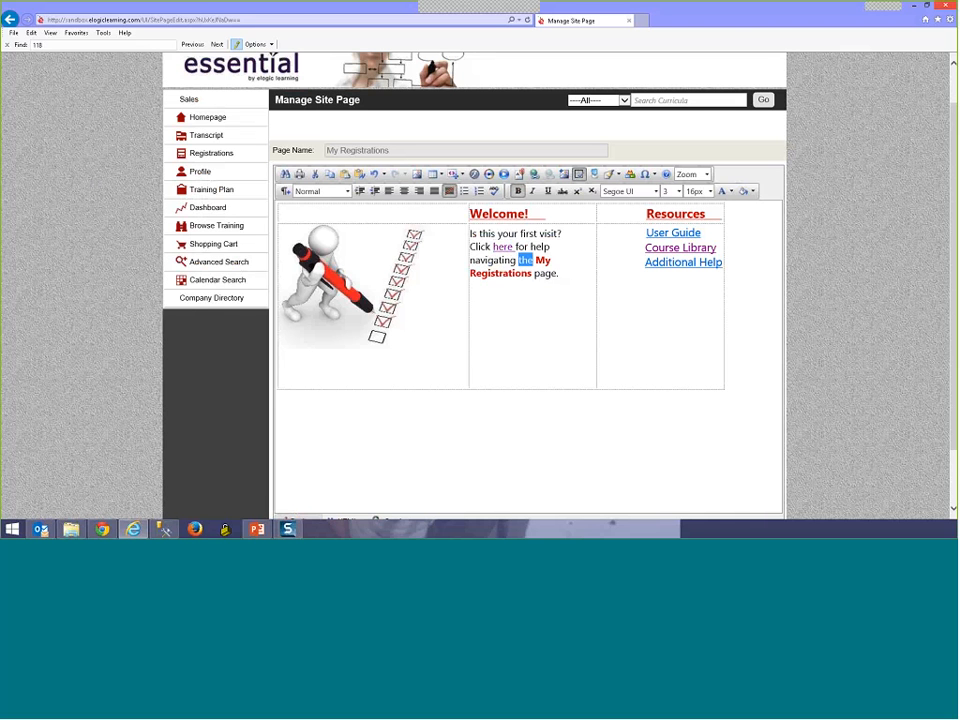
{"action": "left_click", "coordinate": [519, 175]}
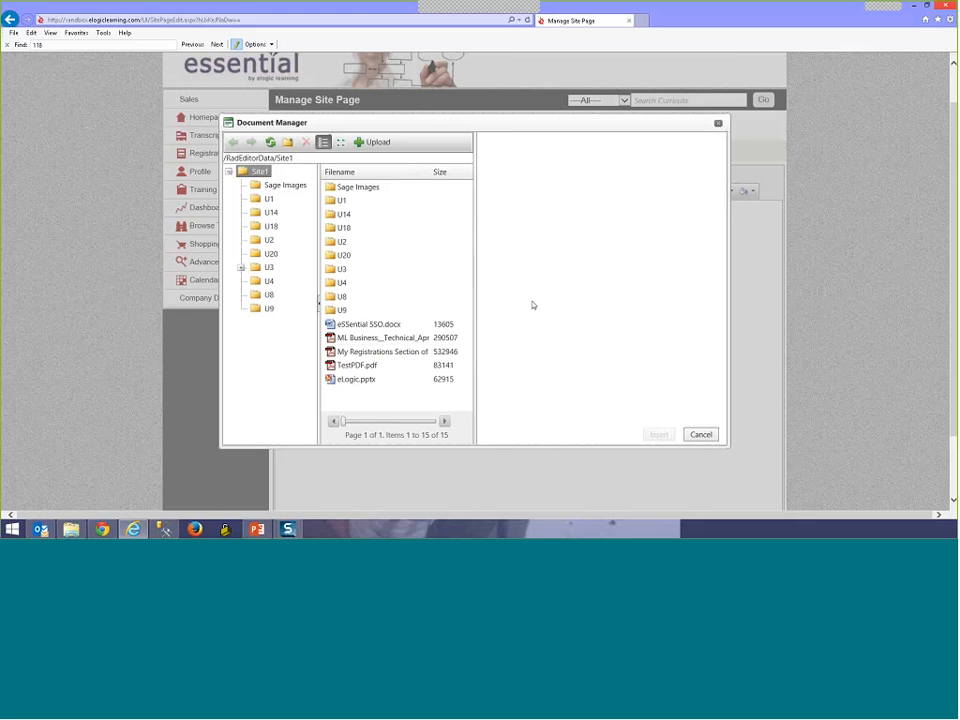
Step: Pick the My Registrations PDF, cancel without linking, then select the 'User Guide' text
{"action": "left_click", "coordinate": [390, 352]}
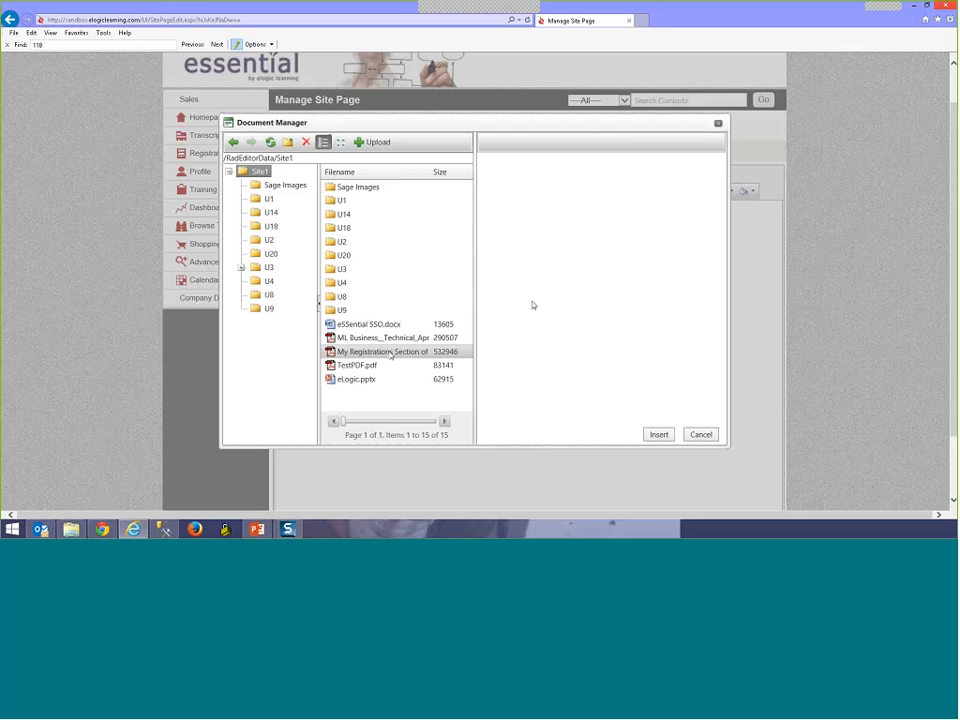
{"action": "double_click", "coordinate": [569, 174]}
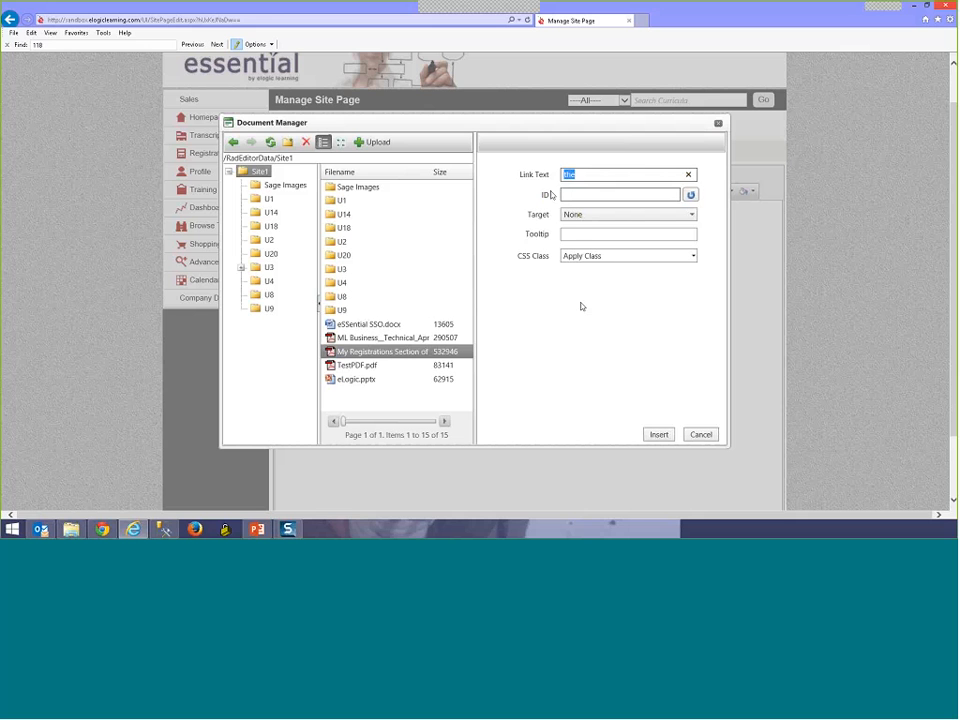
{"action": "left_click", "coordinate": [697, 435]}
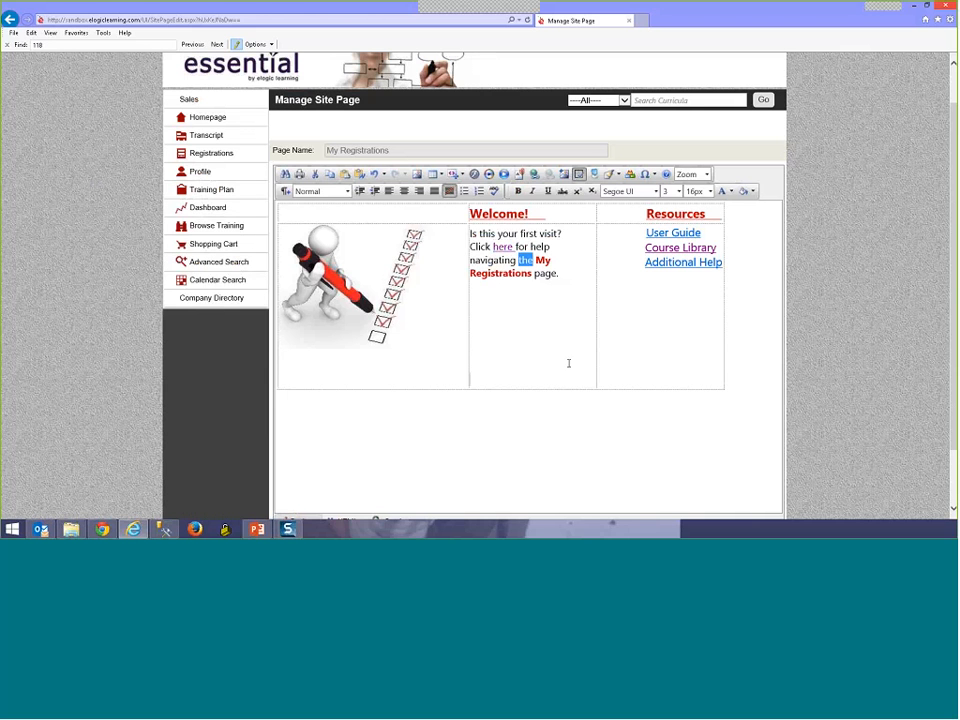
{"action": "left_click", "coordinate": [562, 343]}
{"action": "key", "text": "shift+Home"}
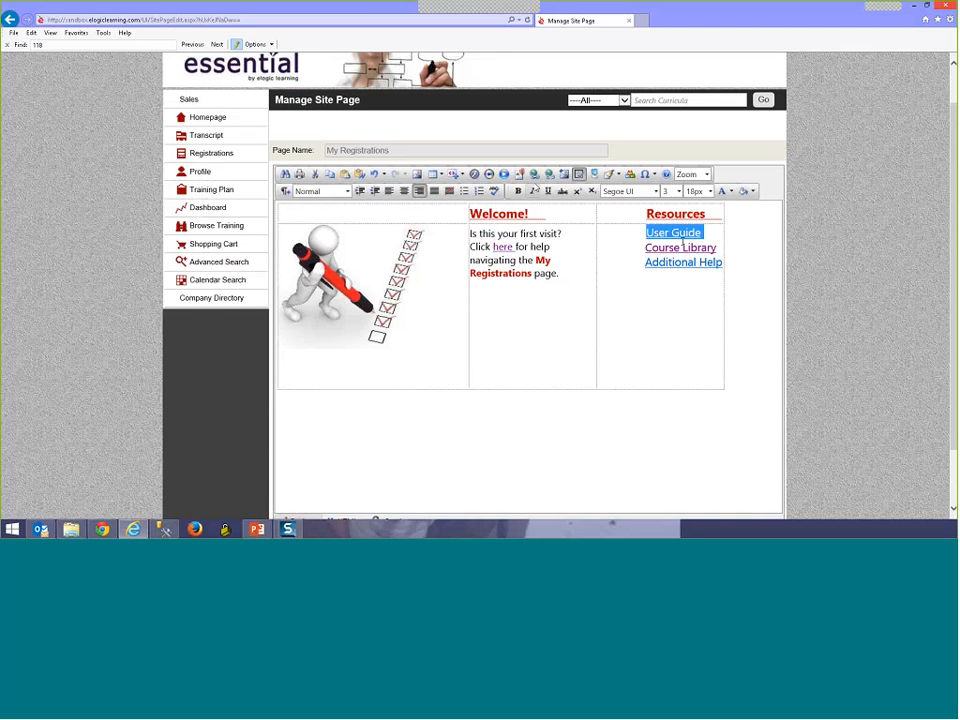
{"action": "left_click", "coordinate": [534, 175]}
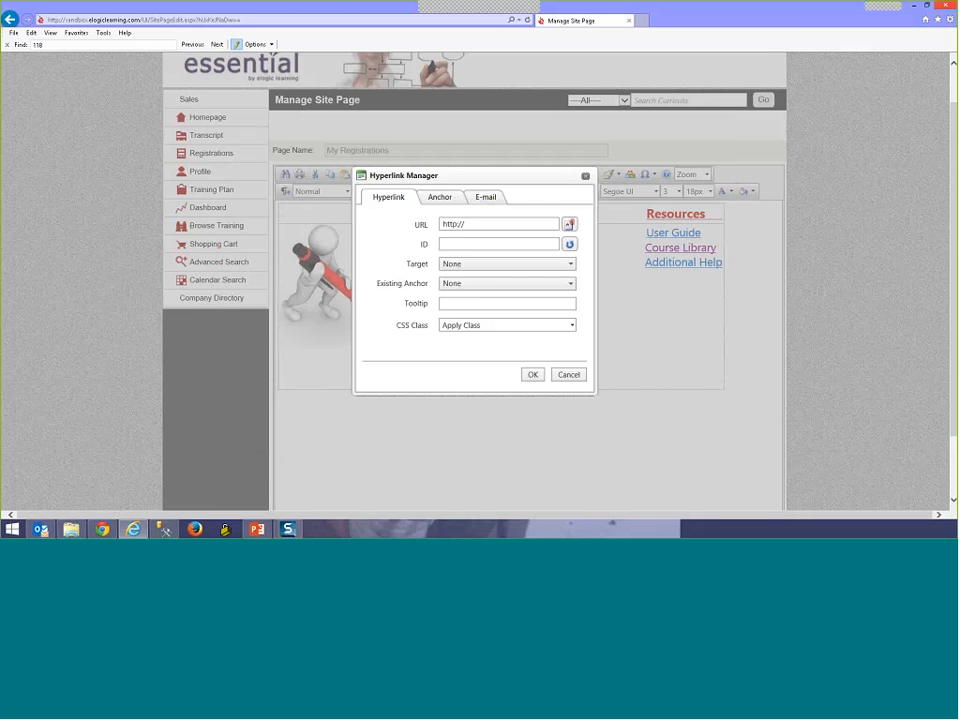
{"action": "left_click", "coordinate": [489, 220]}
{"action": "left_click", "coordinate": [569, 375]}
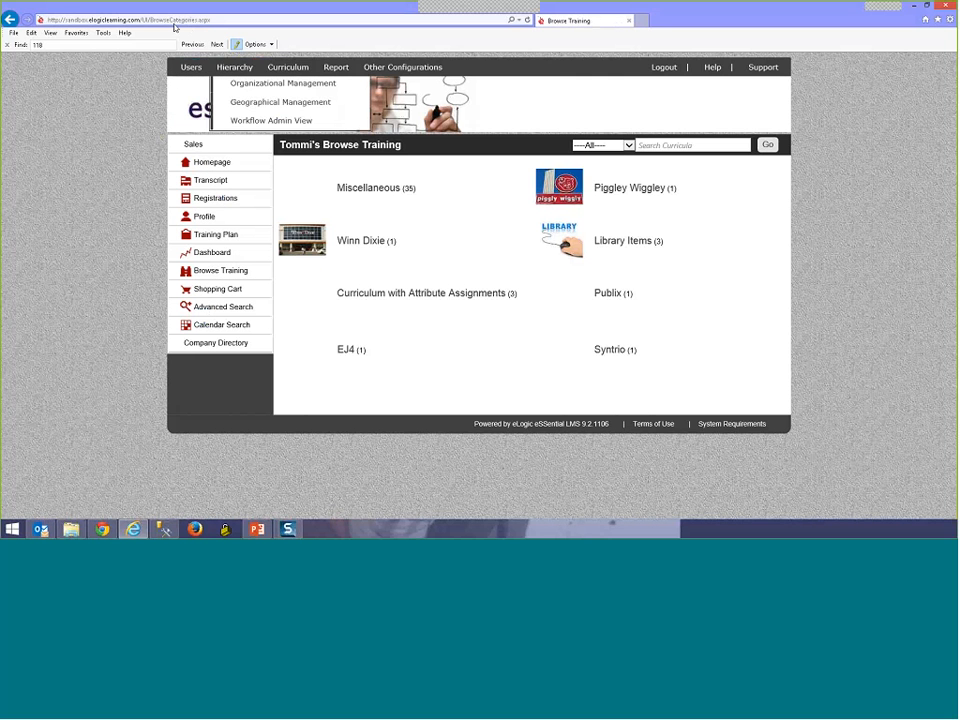
Step: Copy the Browse Training page address and reopen the My Registrations site page for editing
{"action": "right_click", "coordinate": [205, 22]}
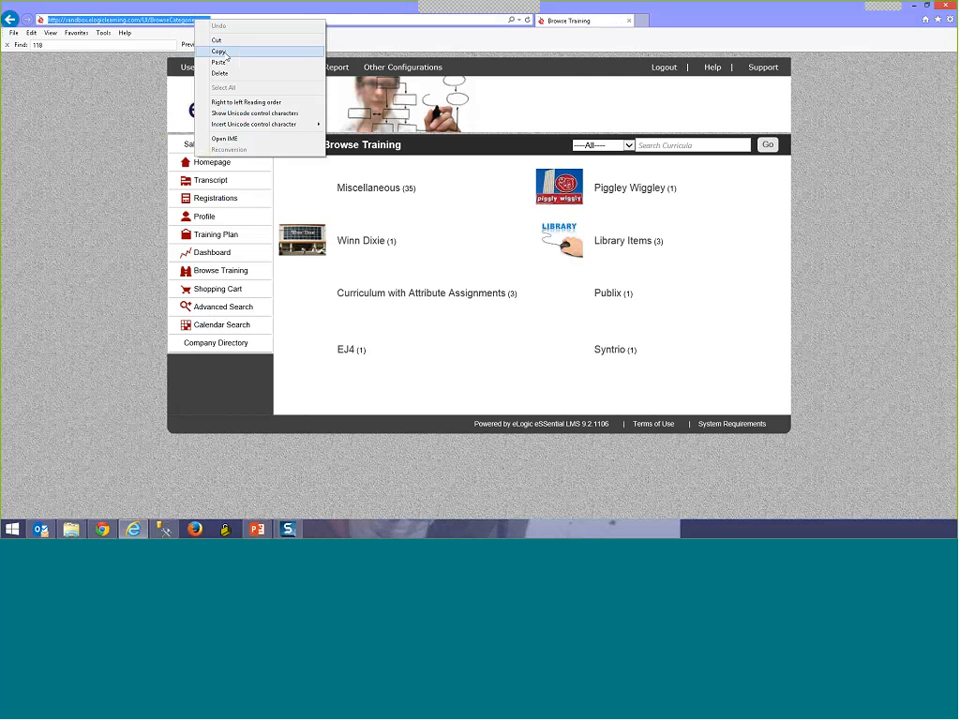
{"action": "left_click", "coordinate": [218, 51]}
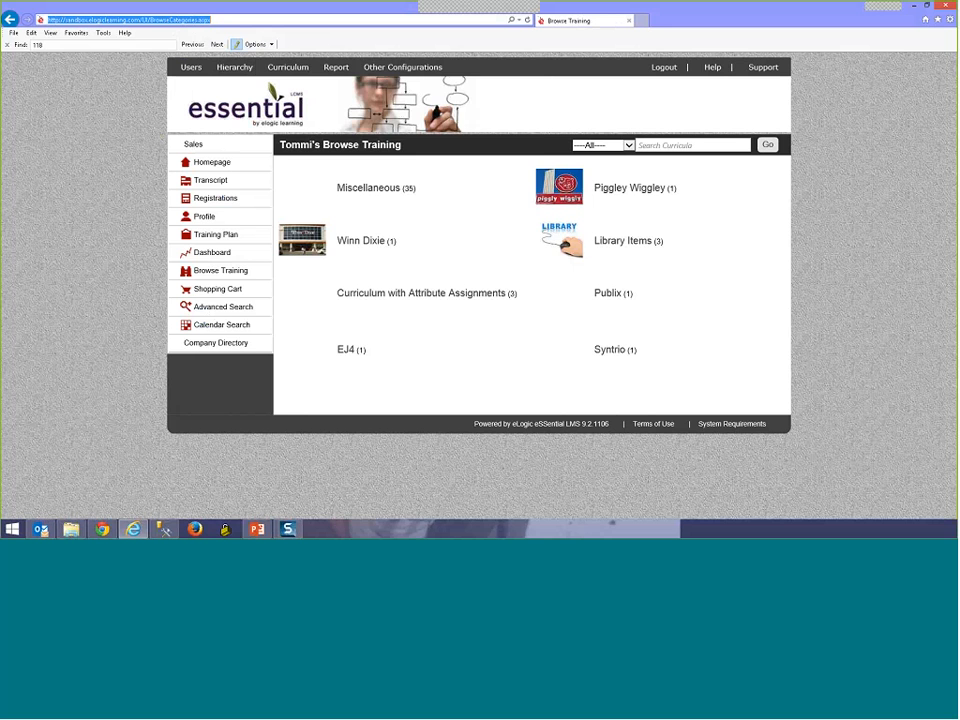
{"action": "mouse_move", "coordinate": [400, 67]}
{"action": "left_click", "coordinate": [399, 104]}
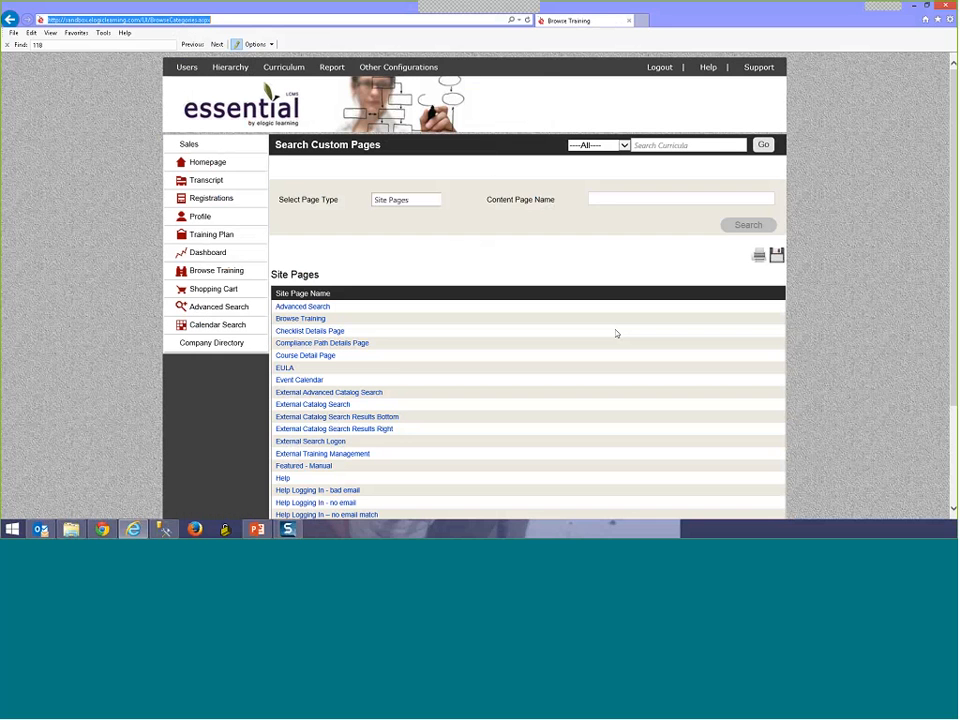
{"action": "scroll", "coordinate": [343, 437], "scroll_direction": "down", "scroll_amount": 3}
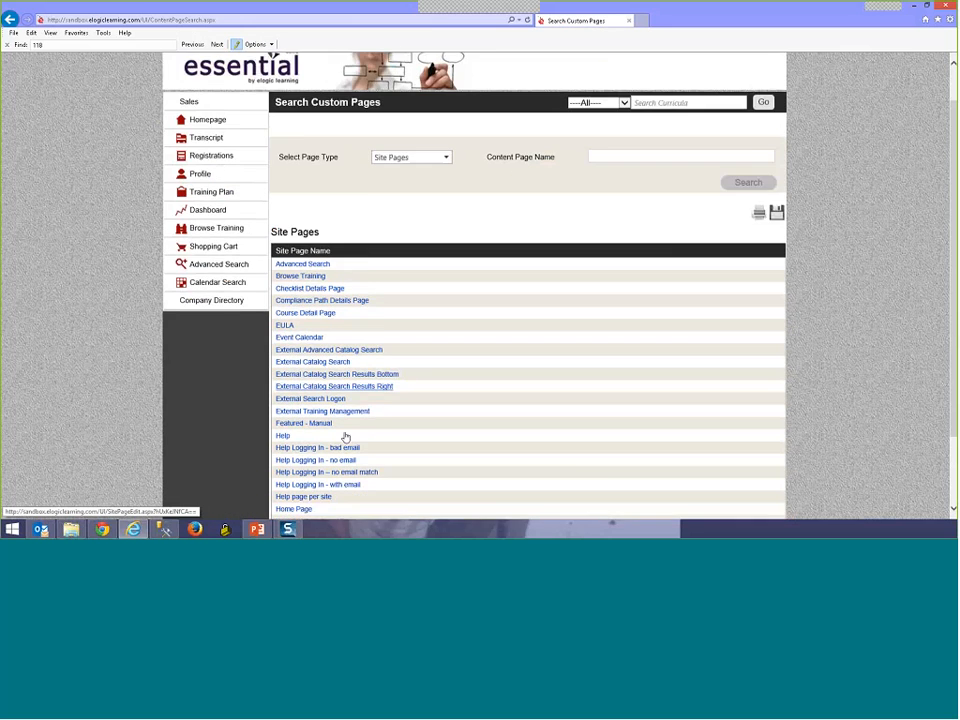
{"action": "left_click", "coordinate": [494, 484]}
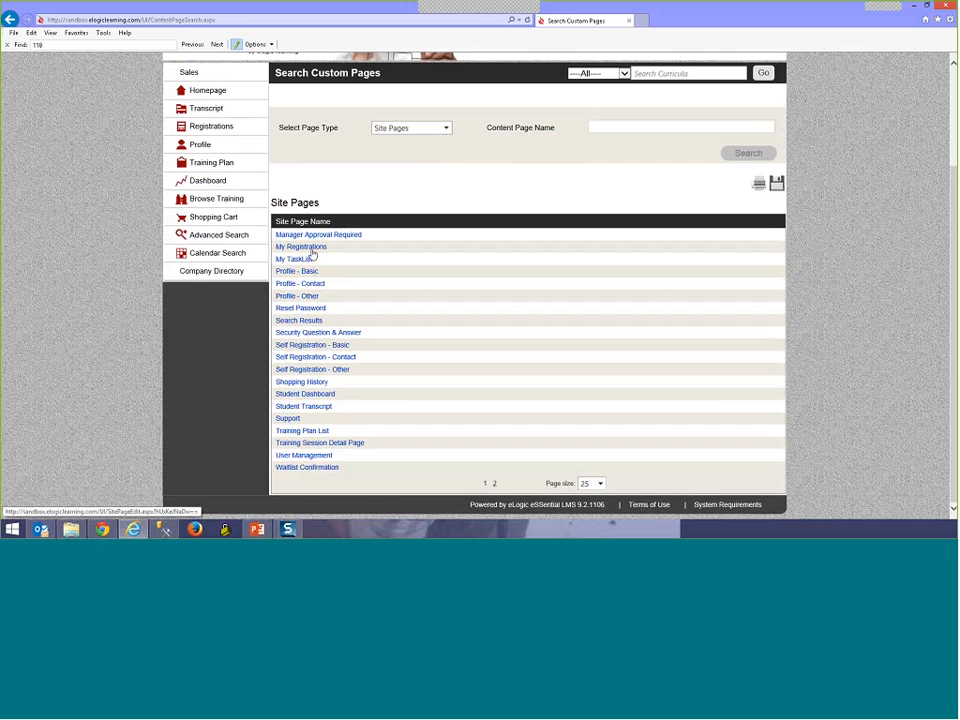
{"action": "left_click", "coordinate": [313, 248]}
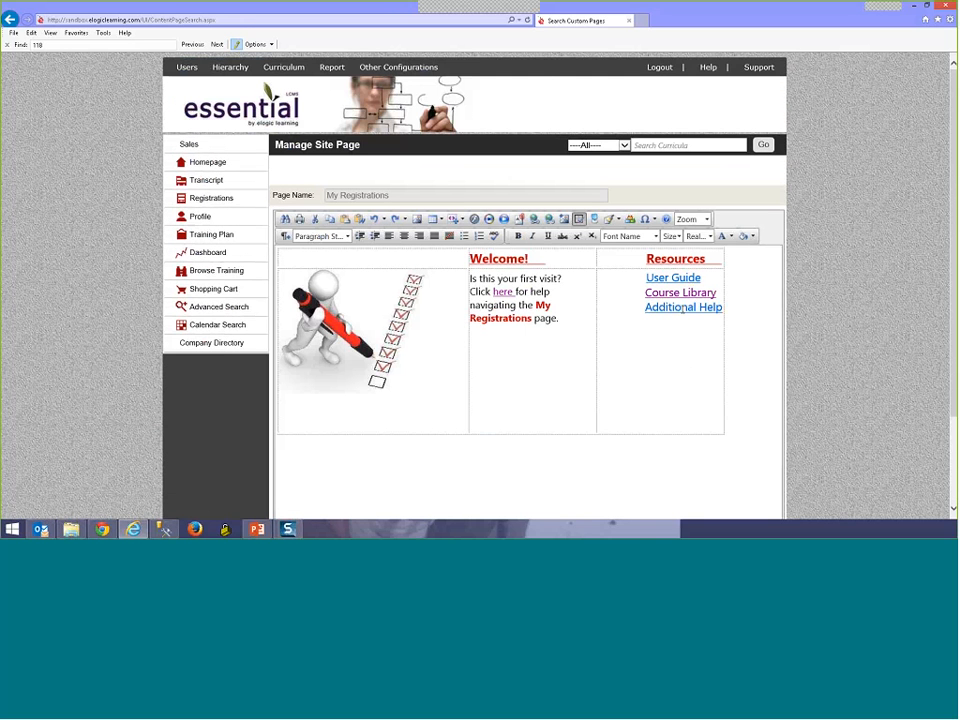
{"action": "left_click_drag", "start_coordinate": [718, 293], "coordinate": [620, 290]}
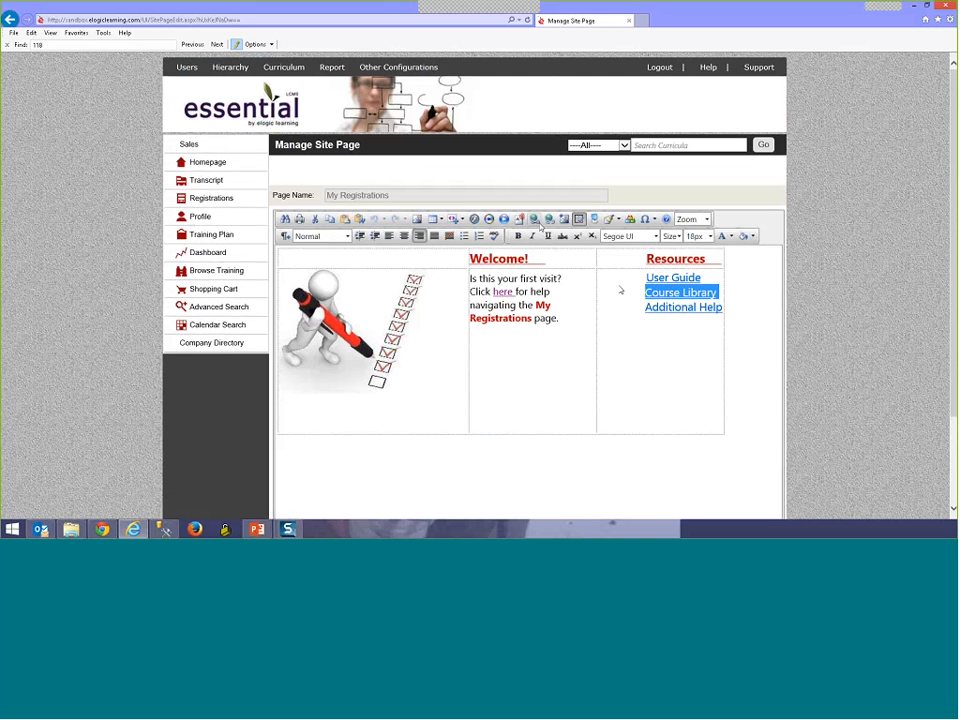
{"action": "key", "text": "ctrl+k"}
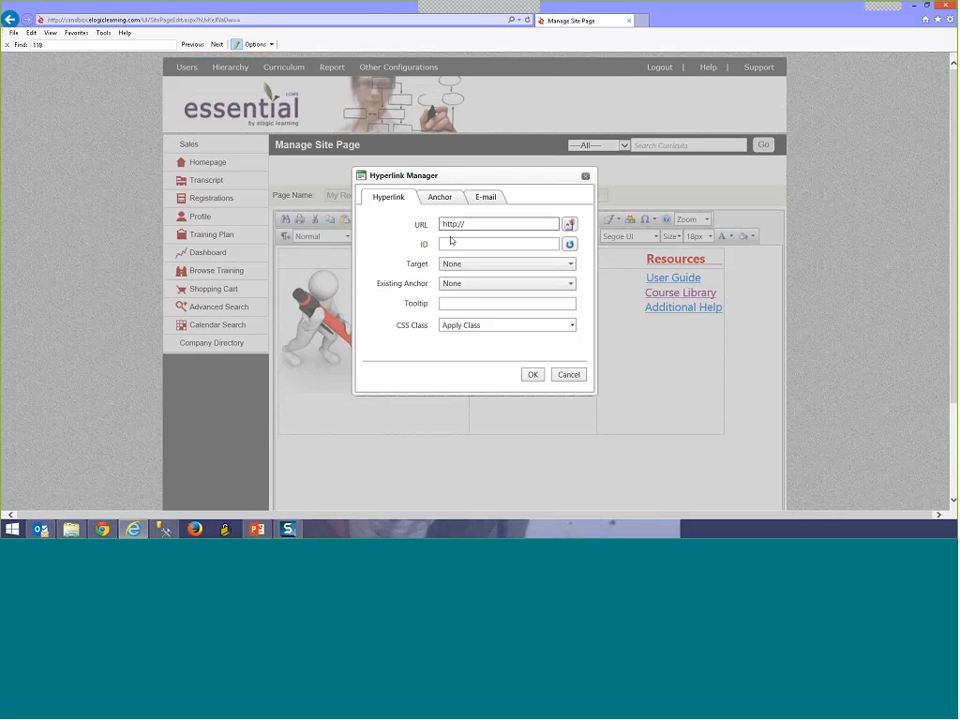
{"action": "left_click", "coordinate": [567, 378]}
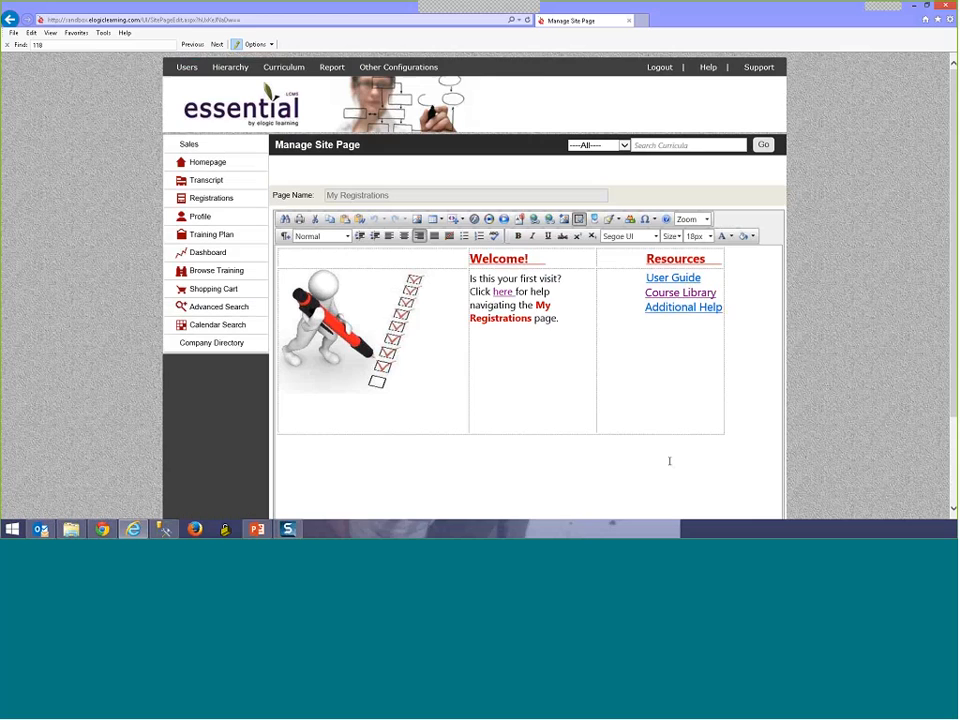
{"action": "scroll", "coordinate": [638, 461], "scroll_direction": "down", "scroll_amount": 1}
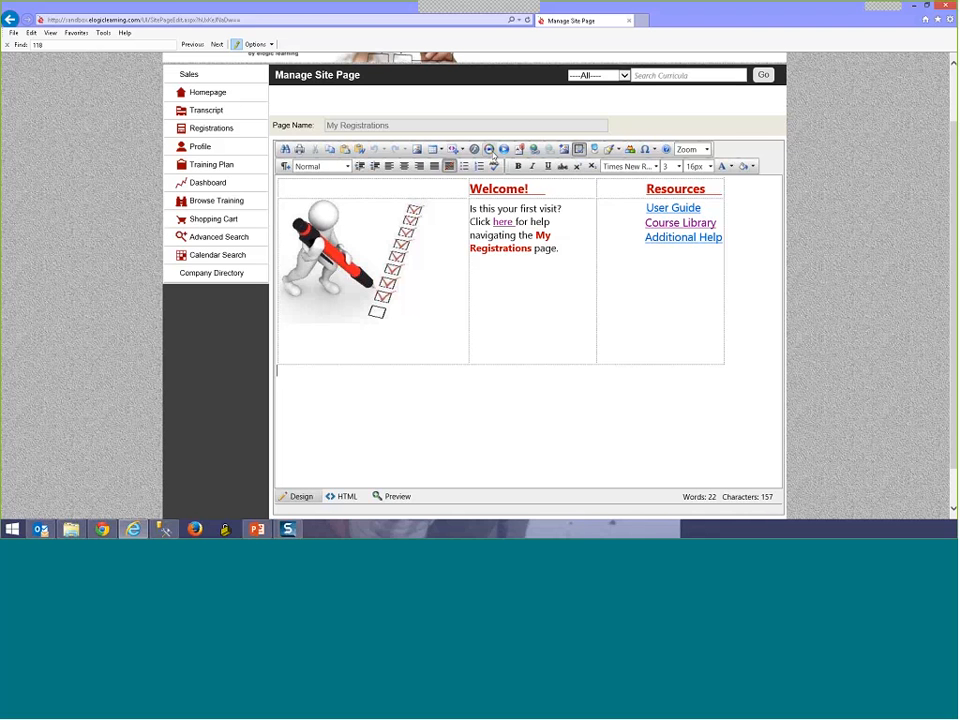
{"action": "scroll", "coordinate": [596, 152], "scroll_direction": "up", "scroll_amount": 1}
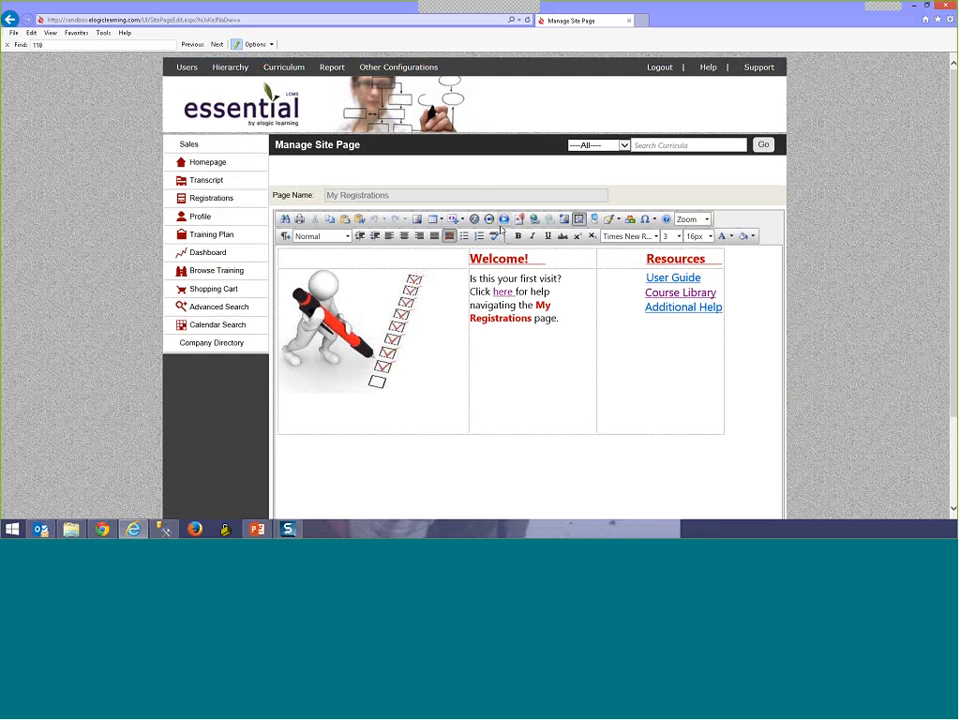
{"action": "left_click", "coordinate": [585, 453]}
{"action": "scroll", "coordinate": [585, 453], "scroll_direction": "down", "scroll_amount": 2}
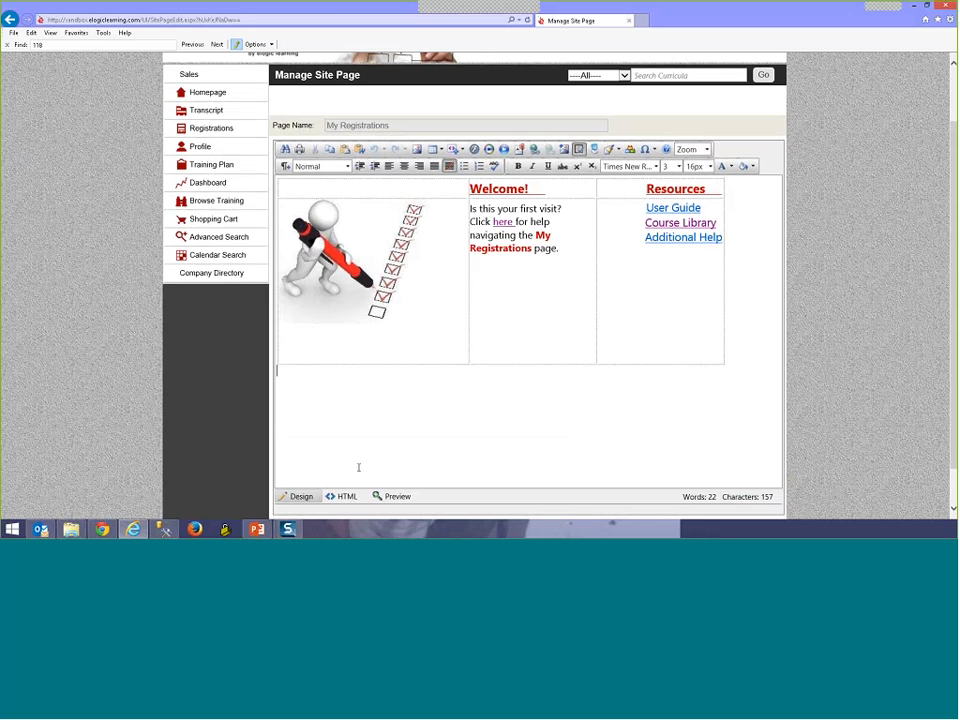
{"action": "left_click", "coordinate": [905, 372]}
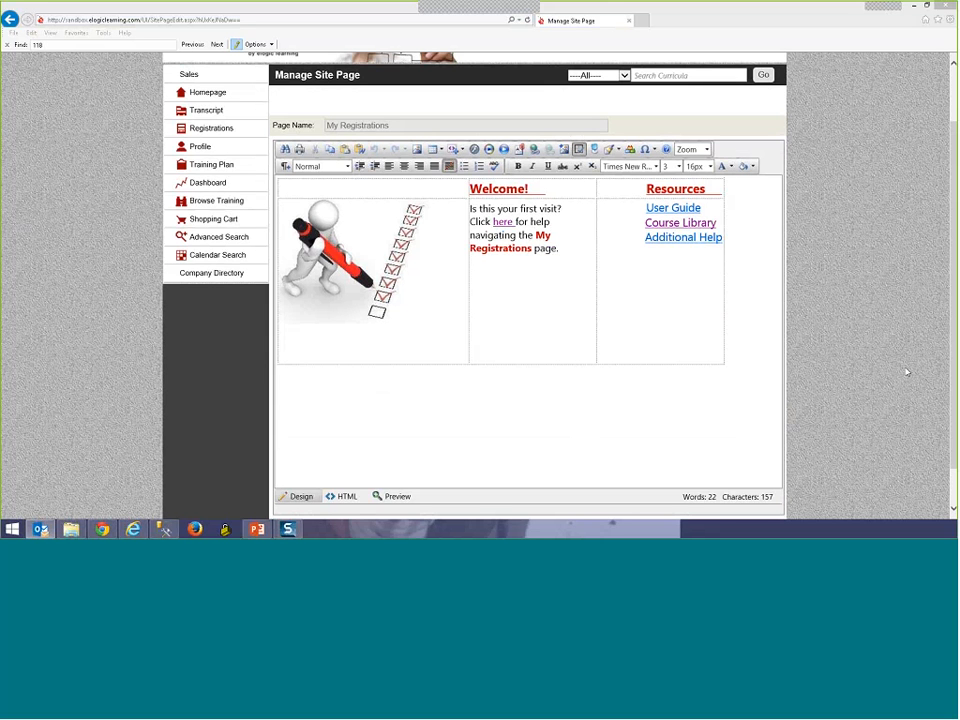
{"action": "left_click", "coordinate": [907, 372]}
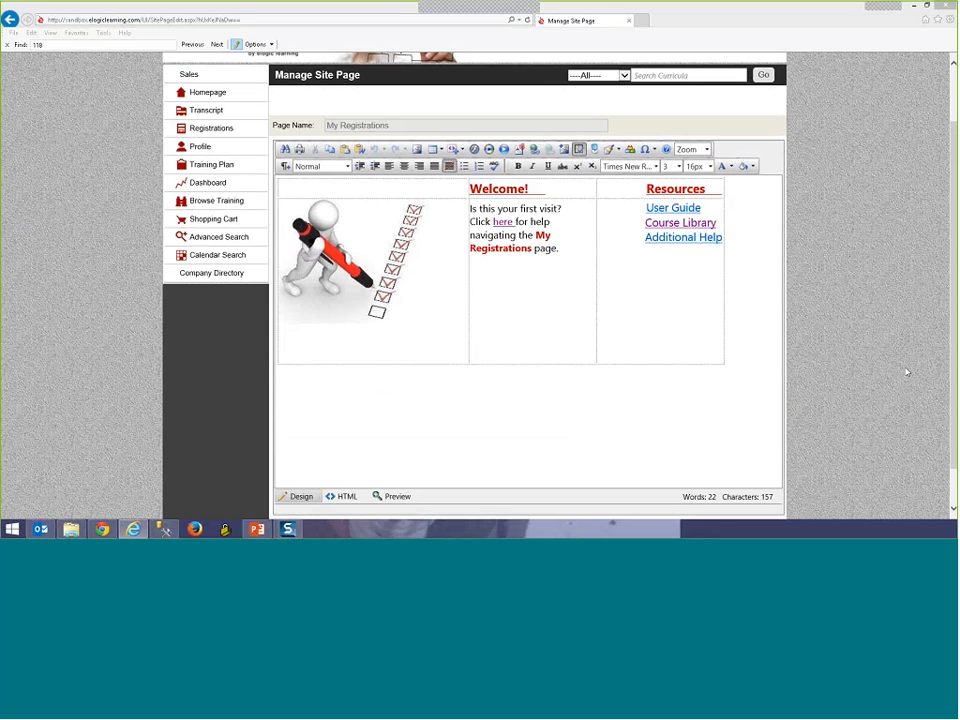
{"action": "key", "text": "alt+Tab"}
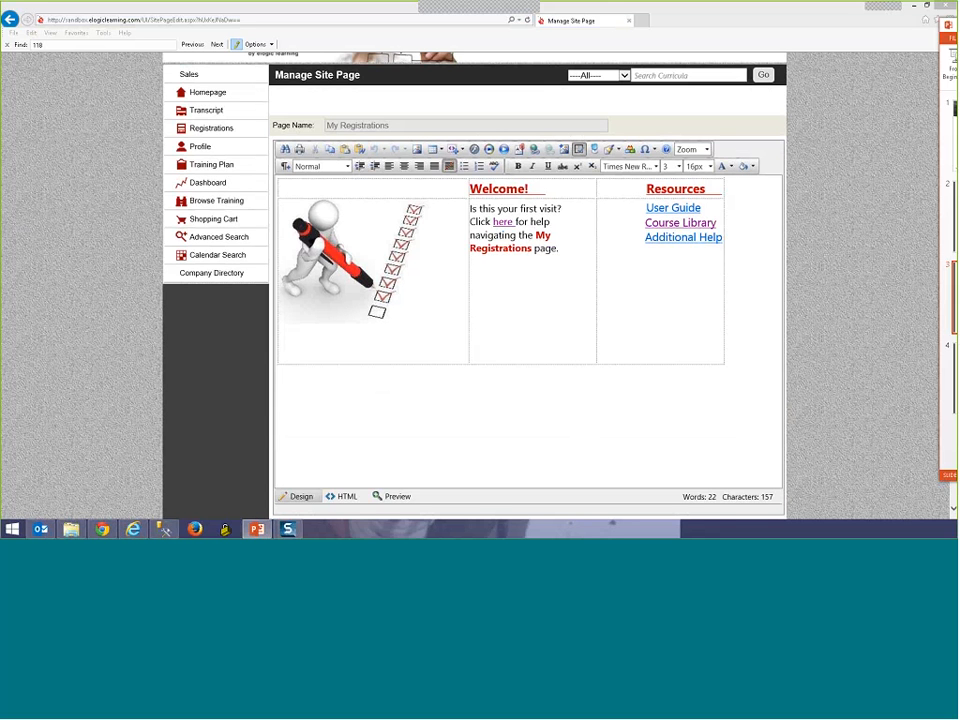
{"action": "left_click", "coordinate": [650, 442]}
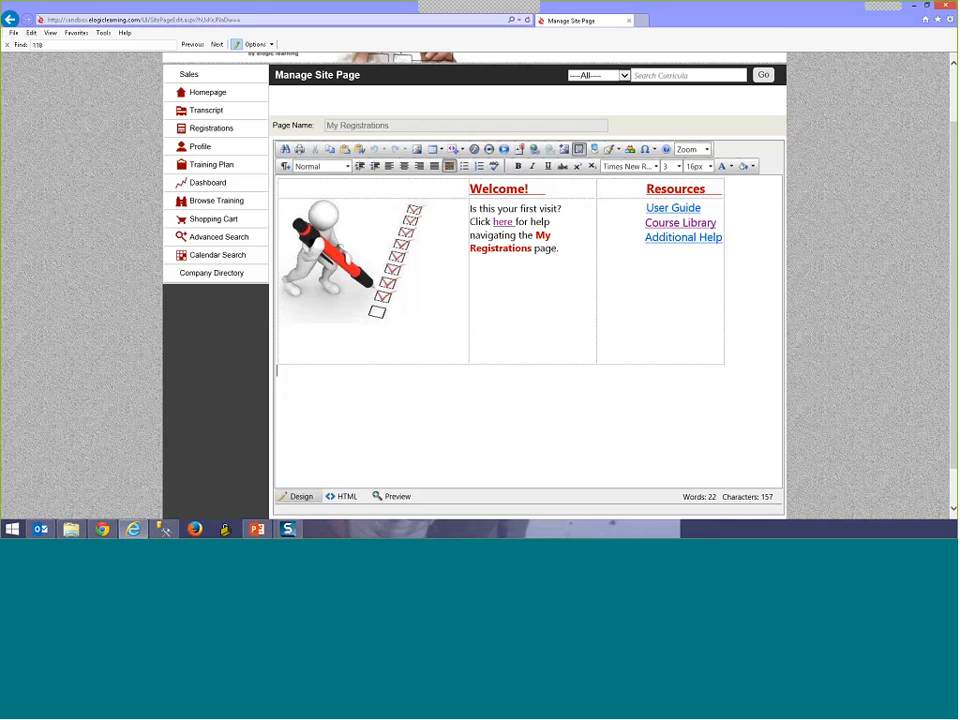
{"action": "scroll", "coordinate": [216, 271], "scroll_direction": "up", "scroll_amount": 2}
Step: Show the Course Details of A Review of Company Policies from the Miscellaneous category
{"action": "left_click", "coordinate": [216, 271]}
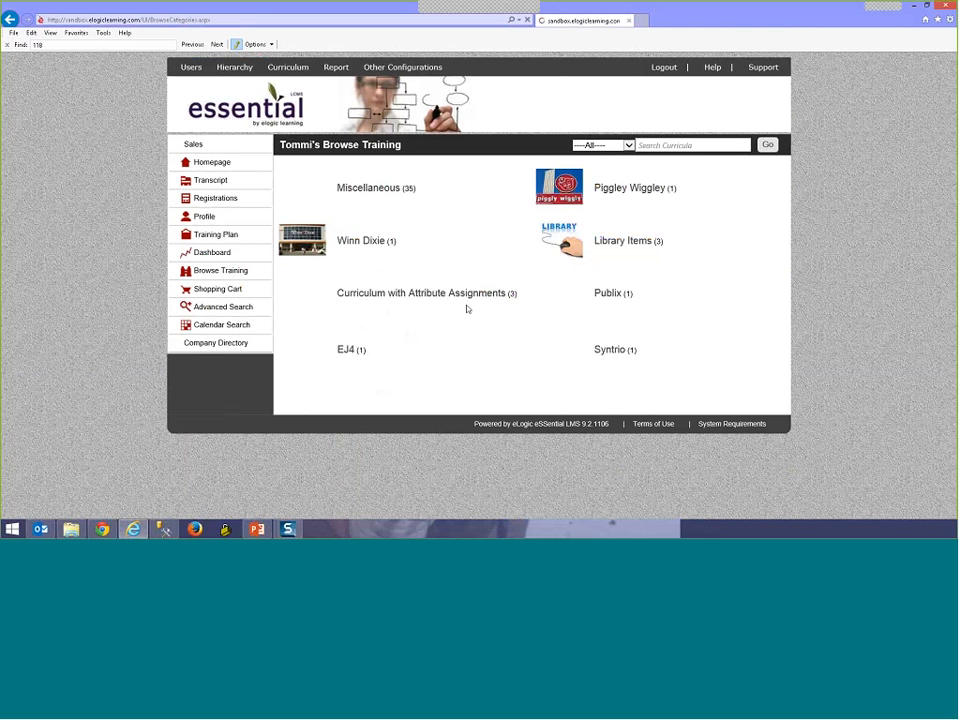
{"action": "left_click", "coordinate": [369, 188]}
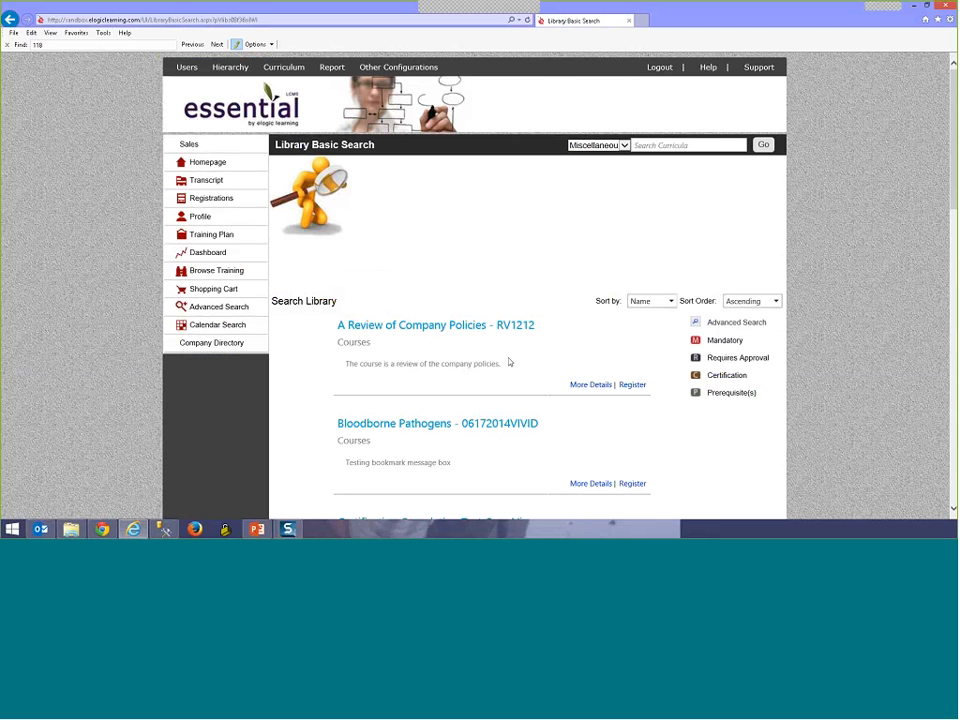
{"action": "left_click", "coordinate": [590, 385]}
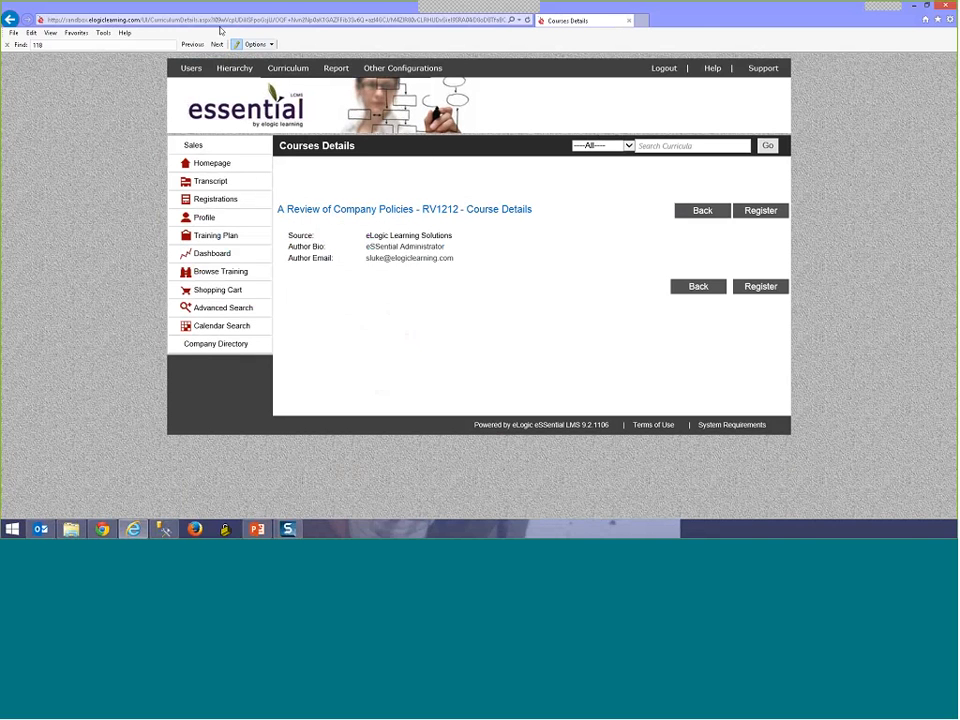
Step: Copy the course details page's web address from the address bar
{"action": "left_click", "coordinate": [220, 22]}
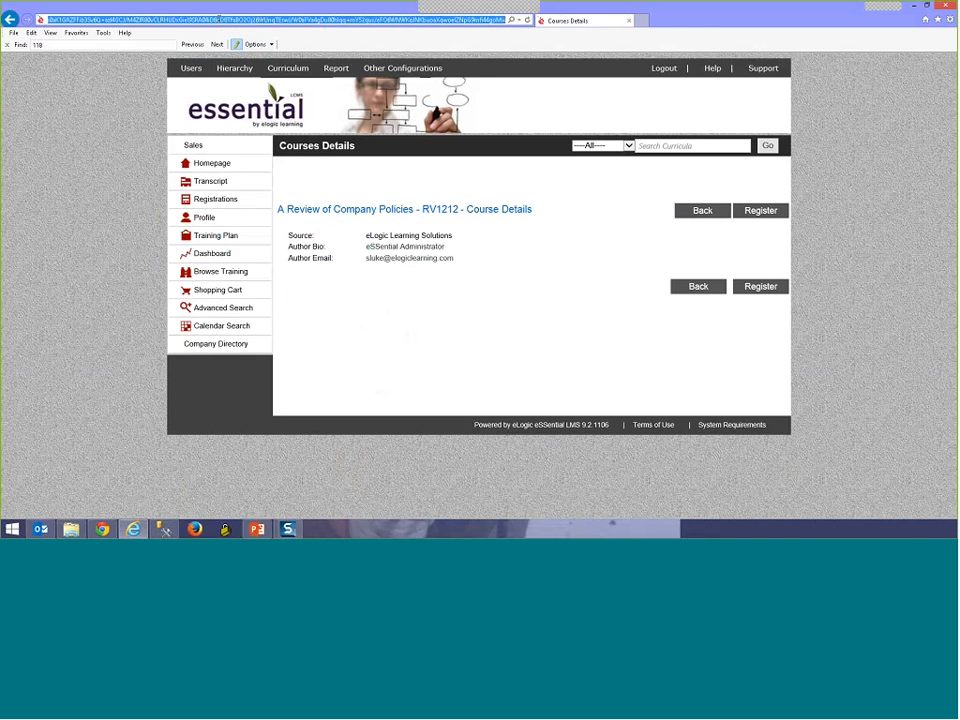
{"action": "right_click", "coordinate": [223, 19]}
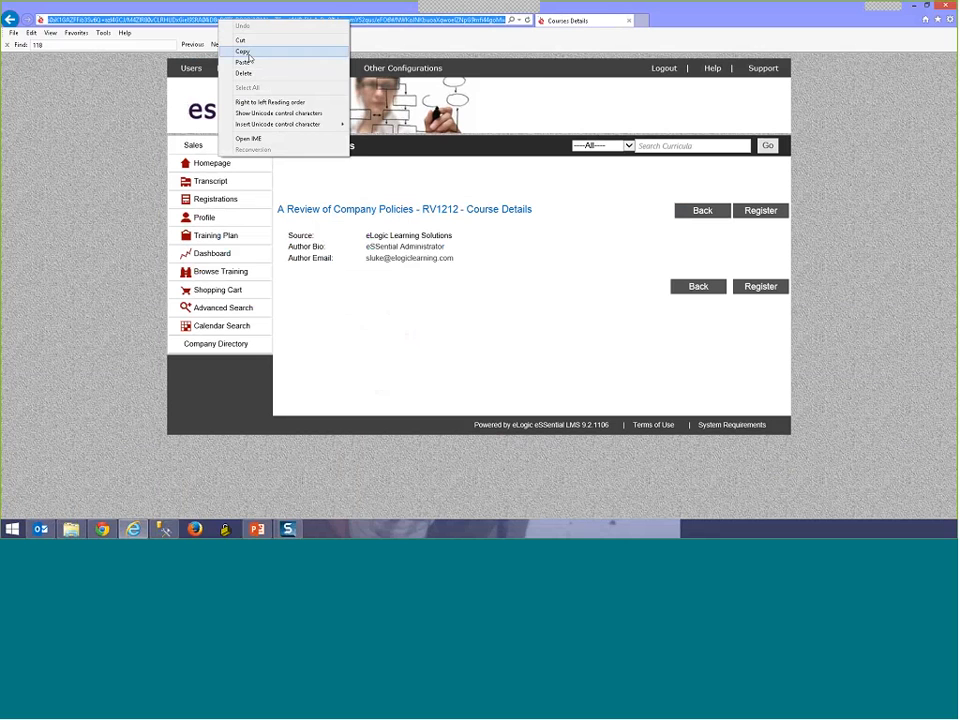
{"action": "left_click", "coordinate": [247, 52]}
{"action": "mouse_move", "coordinate": [385, 68]}
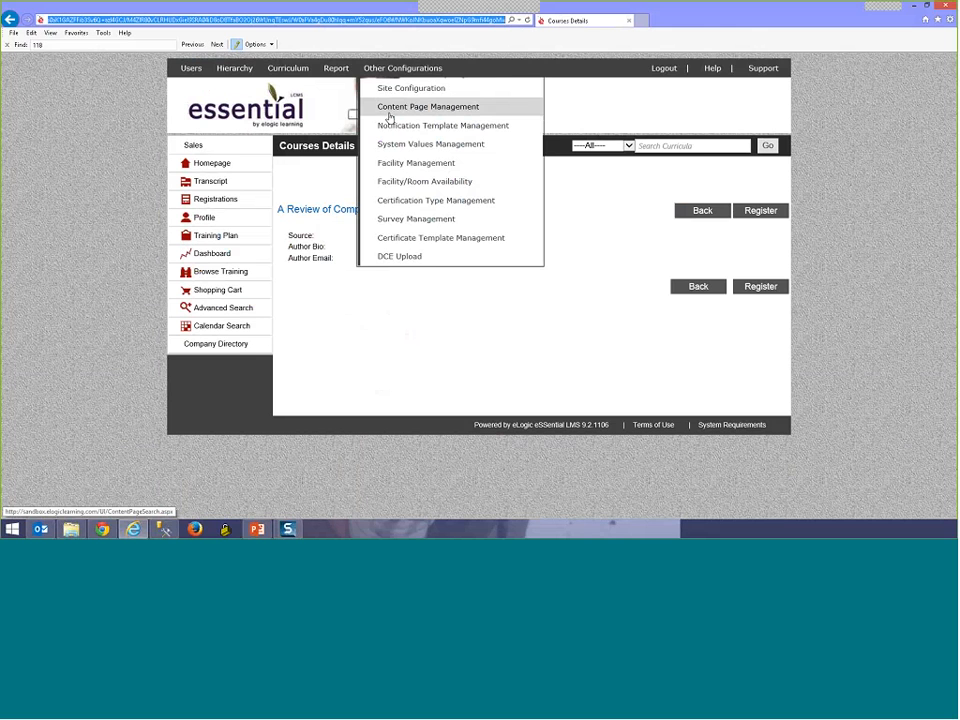
Step: Reopen the My Registrations site page from page 2 of the custom content pages
{"action": "left_click", "coordinate": [390, 115]}
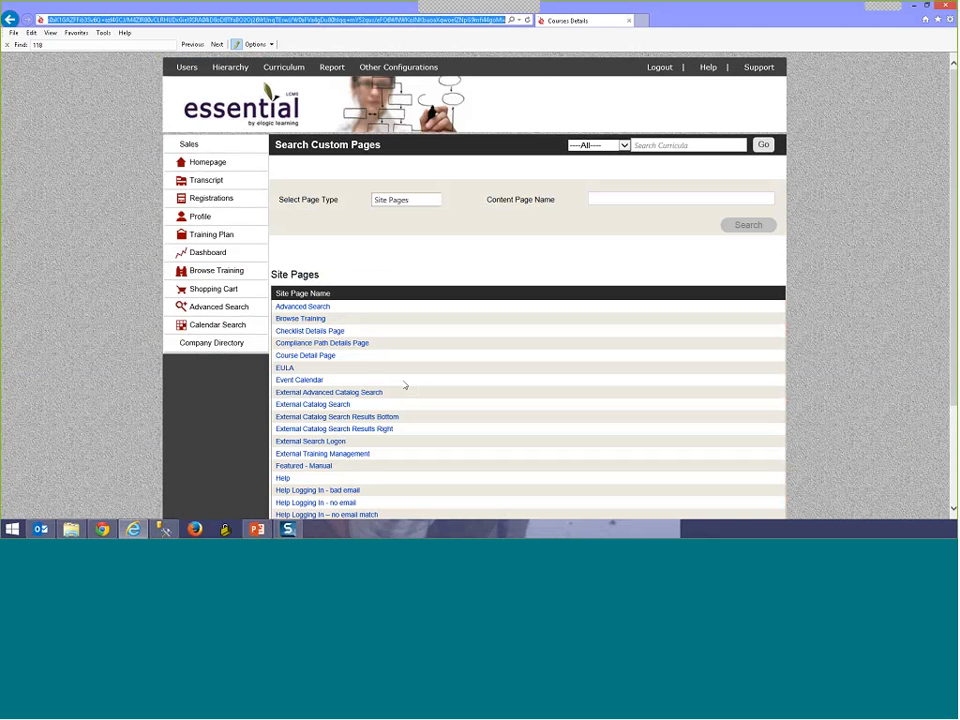
{"action": "scroll", "coordinate": [395, 420], "scroll_direction": "down", "scroll_amount": 3}
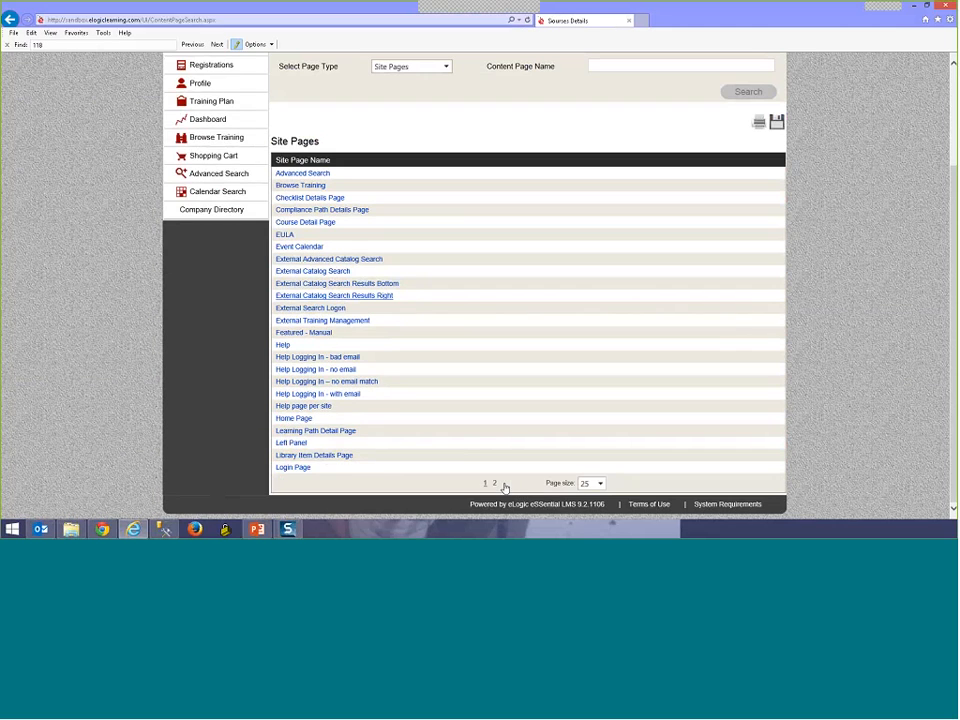
{"action": "left_click", "coordinate": [504, 485]}
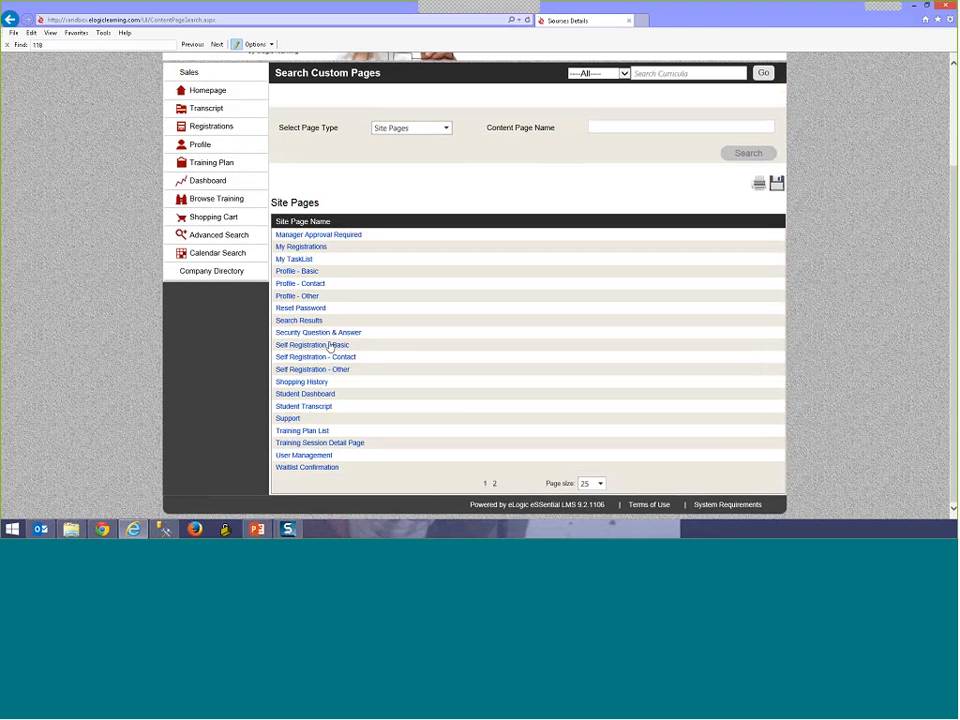
{"action": "left_click", "coordinate": [302, 247]}
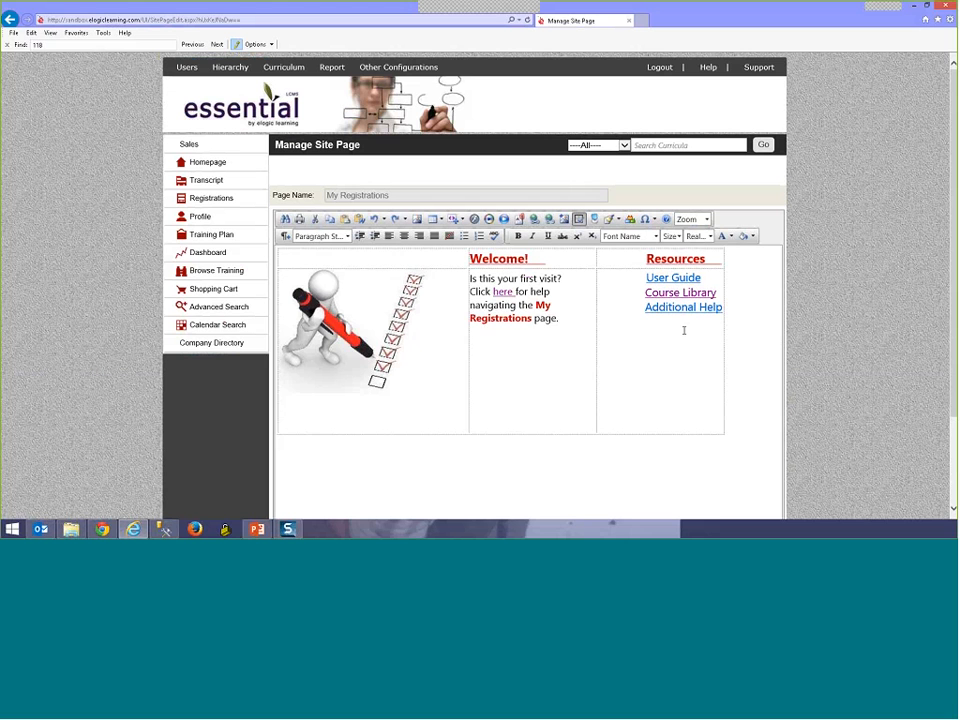
Step: Add the word 'Course' on a new line below Additional Help and select it
{"action": "left_click", "coordinate": [722, 309]}
{"action": "key", "text": "Return"}
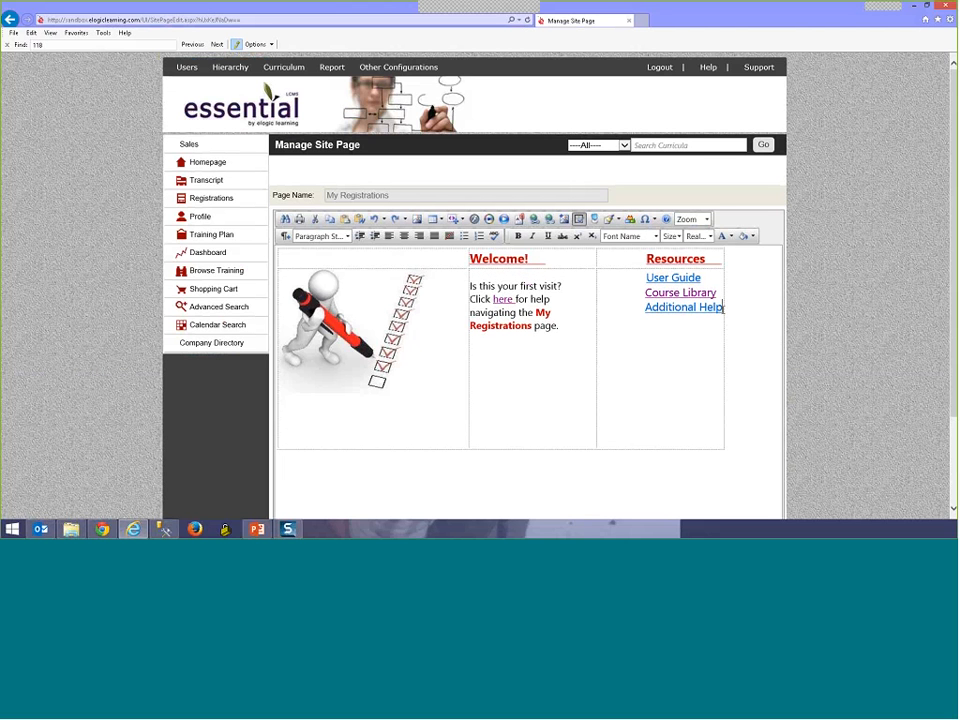
{"action": "type", "text": "Course"}
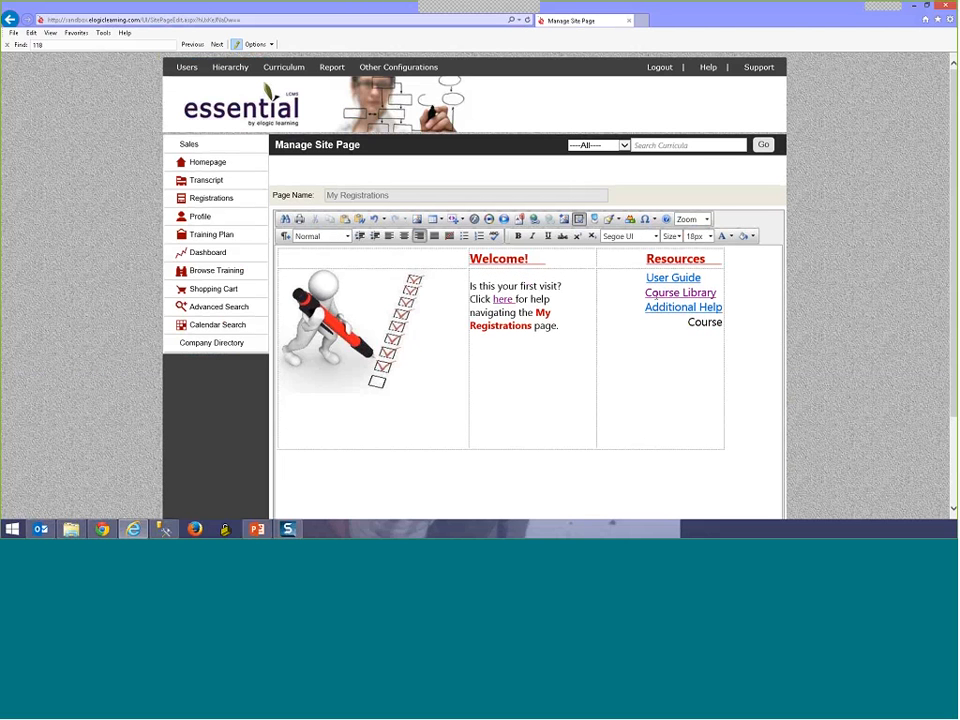
{"action": "left_click_drag", "start_coordinate": [688, 322], "coordinate": [723, 322]}
Step: Link 'Course' to the pasted course details URL in the Hyperlink Manager
{"action": "left_click", "coordinate": [534, 219]}
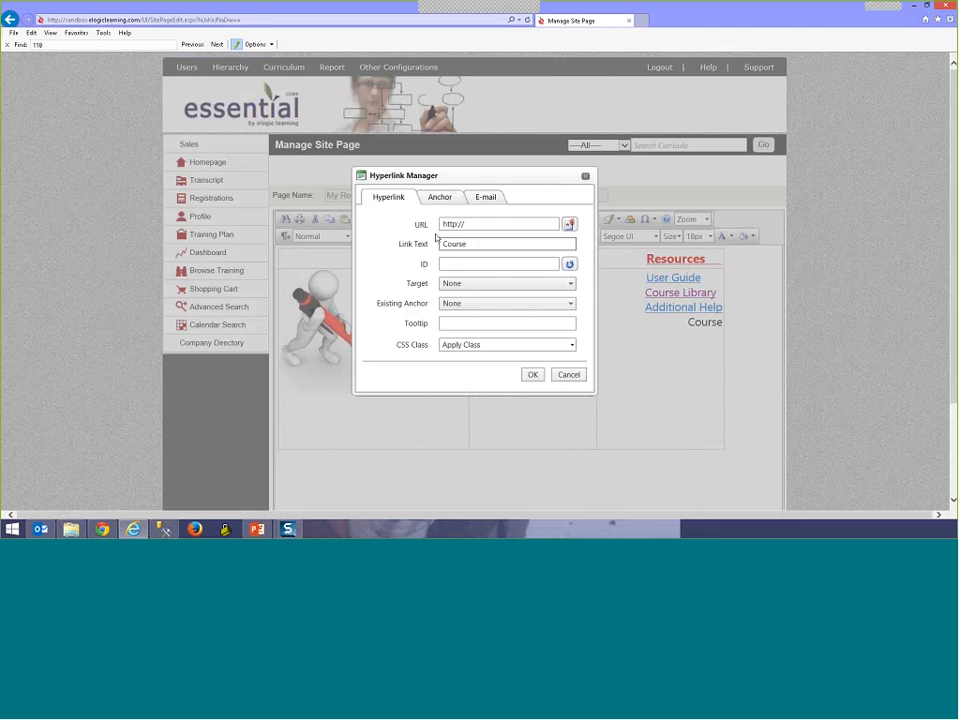
{"action": "left_click", "coordinate": [446, 222]}
{"action": "right_click", "coordinate": [442, 223]}
{"action": "left_click", "coordinate": [436, 224]}
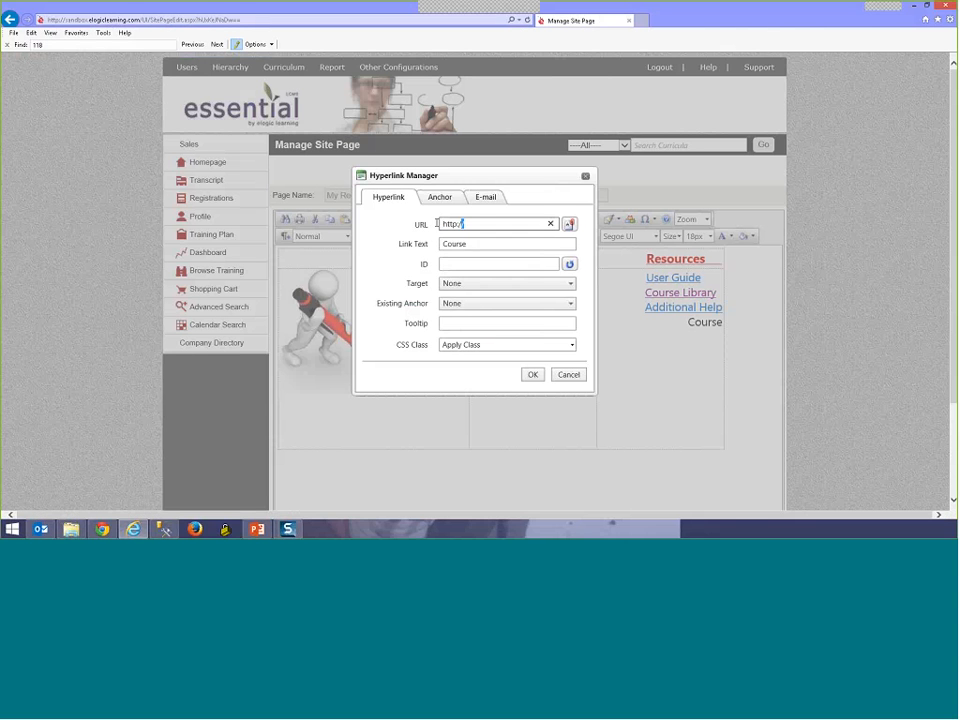
{"action": "right_click", "coordinate": [436, 224]}
{"action": "left_click", "coordinate": [488, 265]}
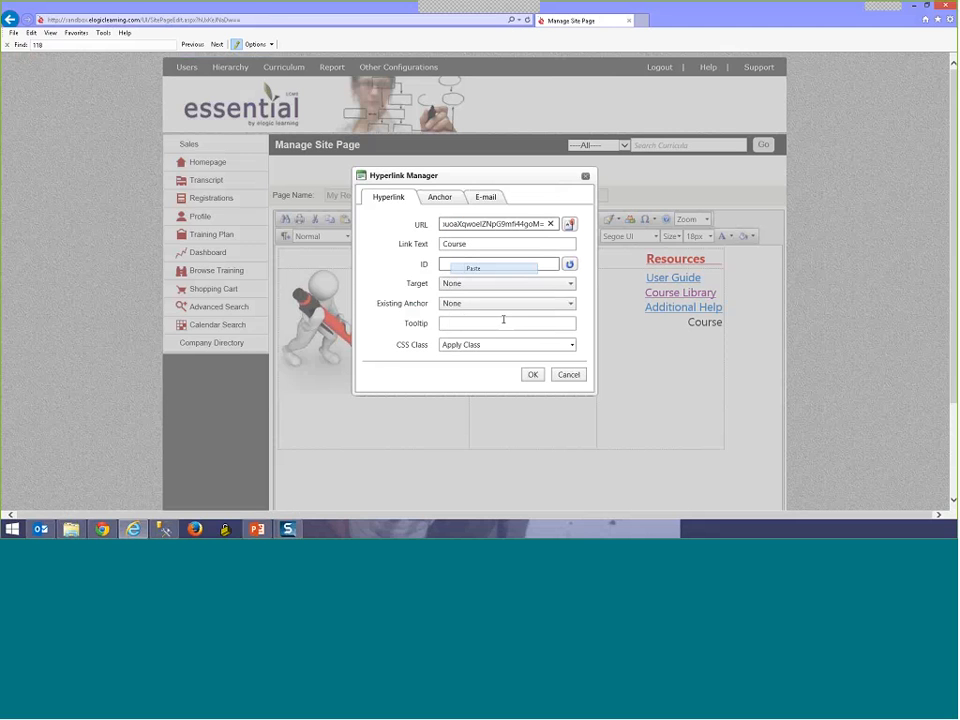
{"action": "left_click", "coordinate": [532, 374]}
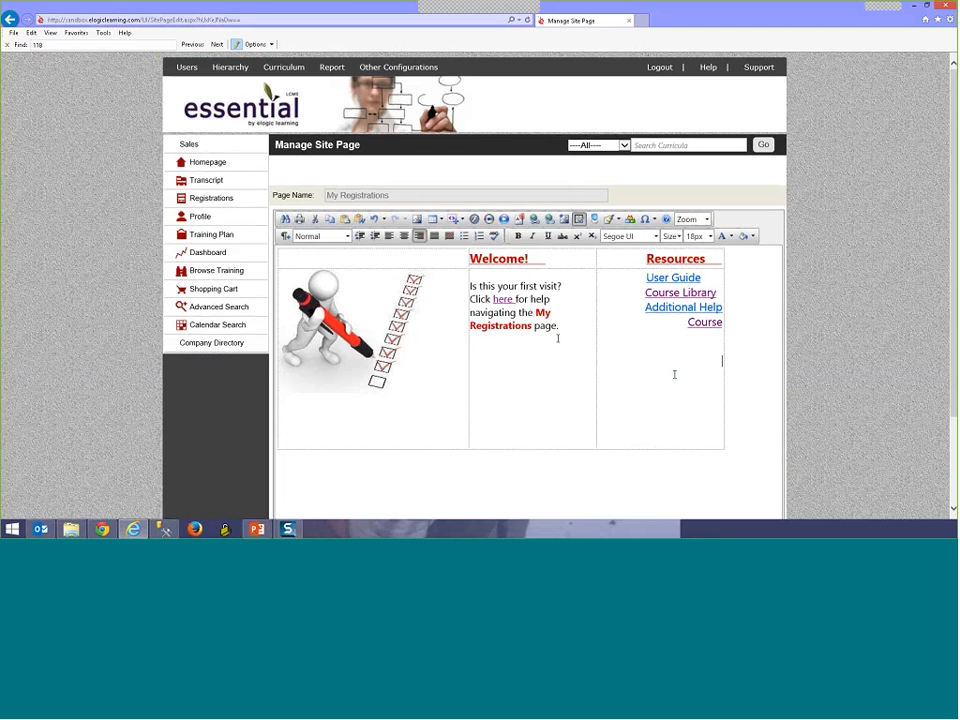
Step: Submit the My Registrations site page and go to the registrations page
{"action": "scroll", "coordinate": [717, 468], "scroll_direction": "down", "scroll_amount": 2}
{"action": "left_click", "coordinate": [756, 484]}
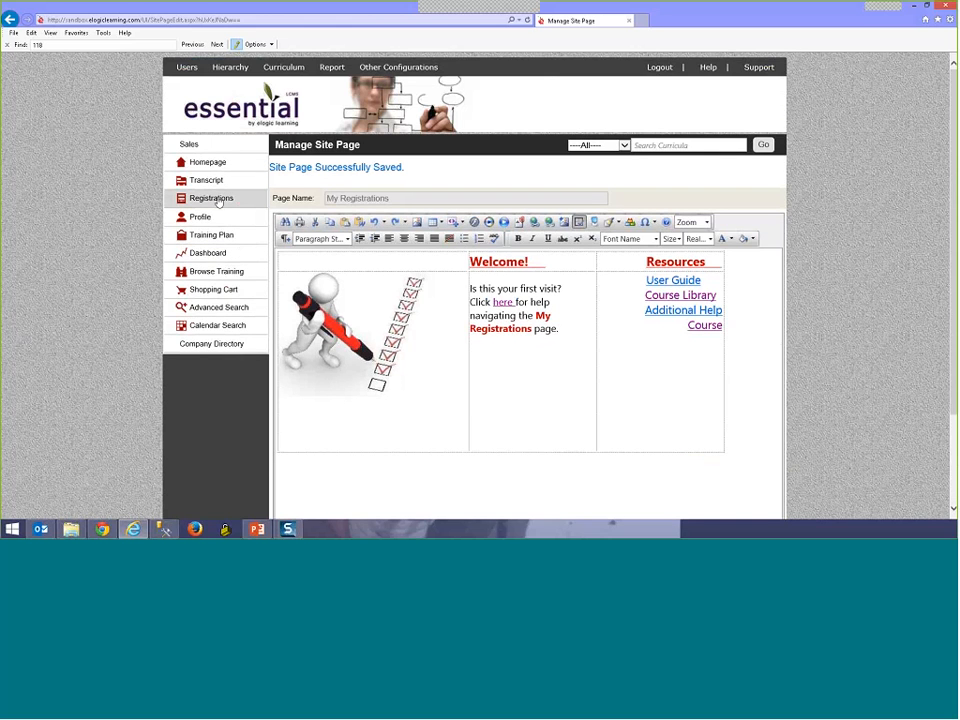
{"action": "left_click", "coordinate": [212, 199]}
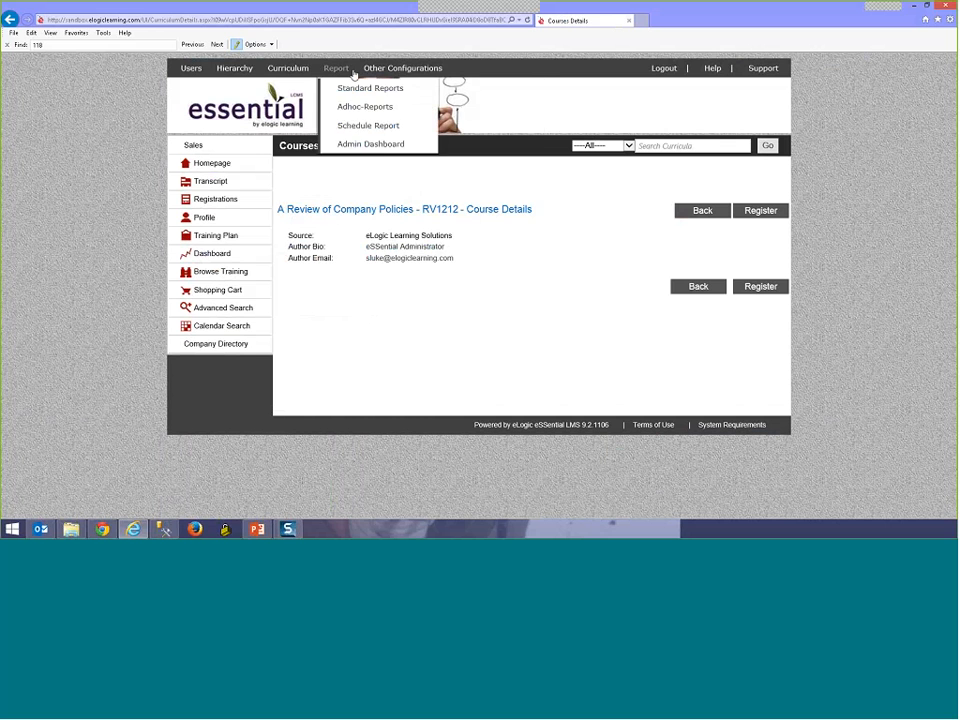
Step: Reopen My Registrations from page 2 of the Content Page Management list
{"action": "left_click", "coordinate": [395, 105]}
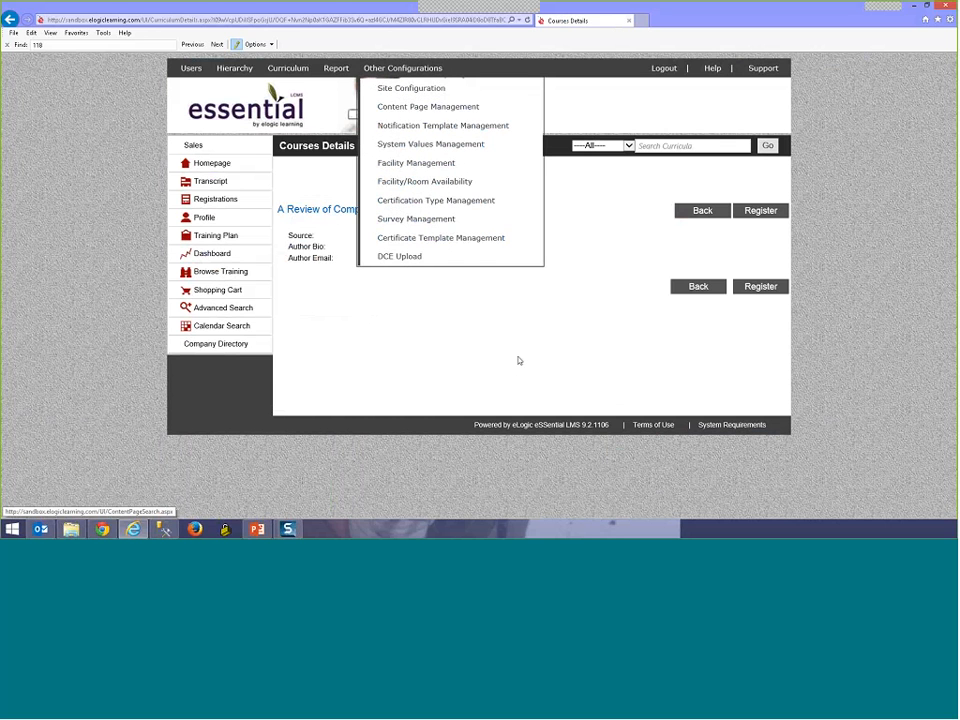
{"action": "scroll", "coordinate": [534, 484], "scroll_direction": "down", "scroll_amount": 3}
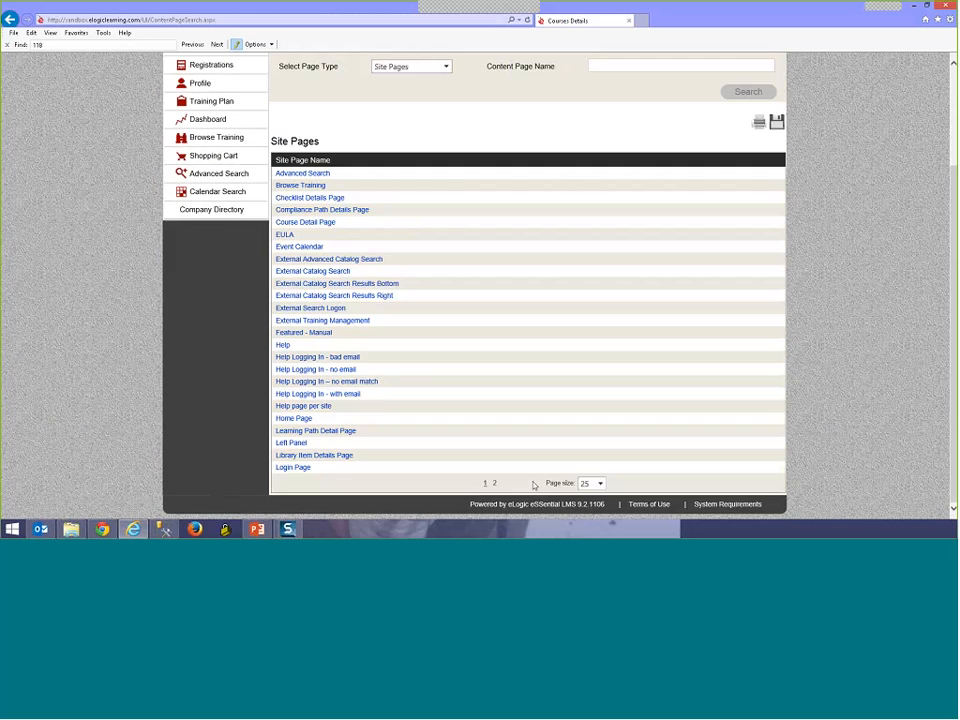
{"action": "left_click", "coordinate": [495, 484]}
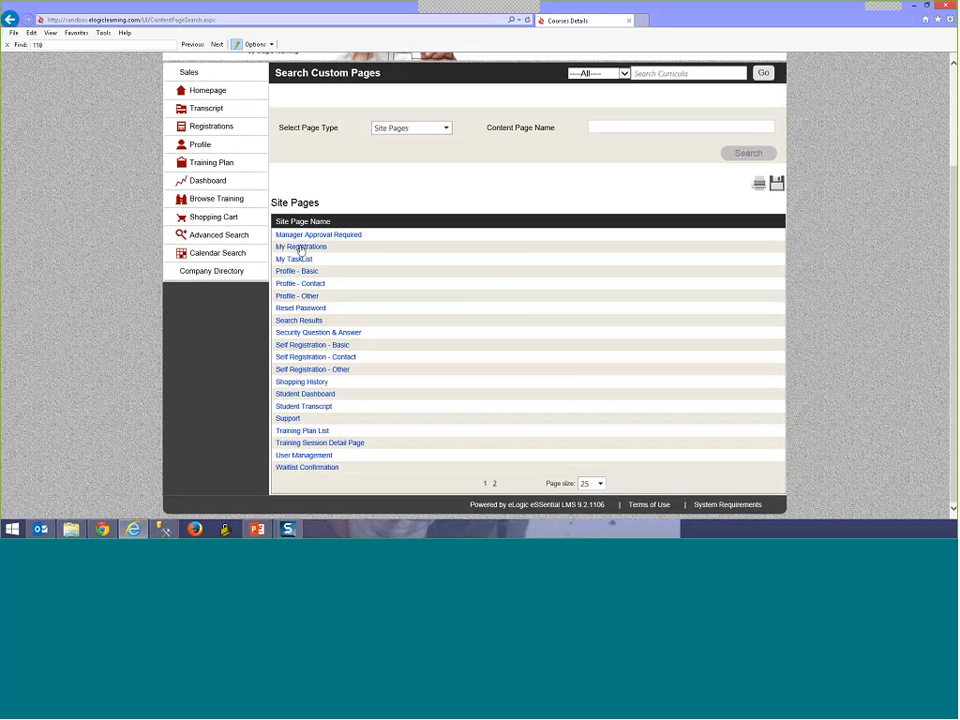
{"action": "left_click", "coordinate": [301, 247]}
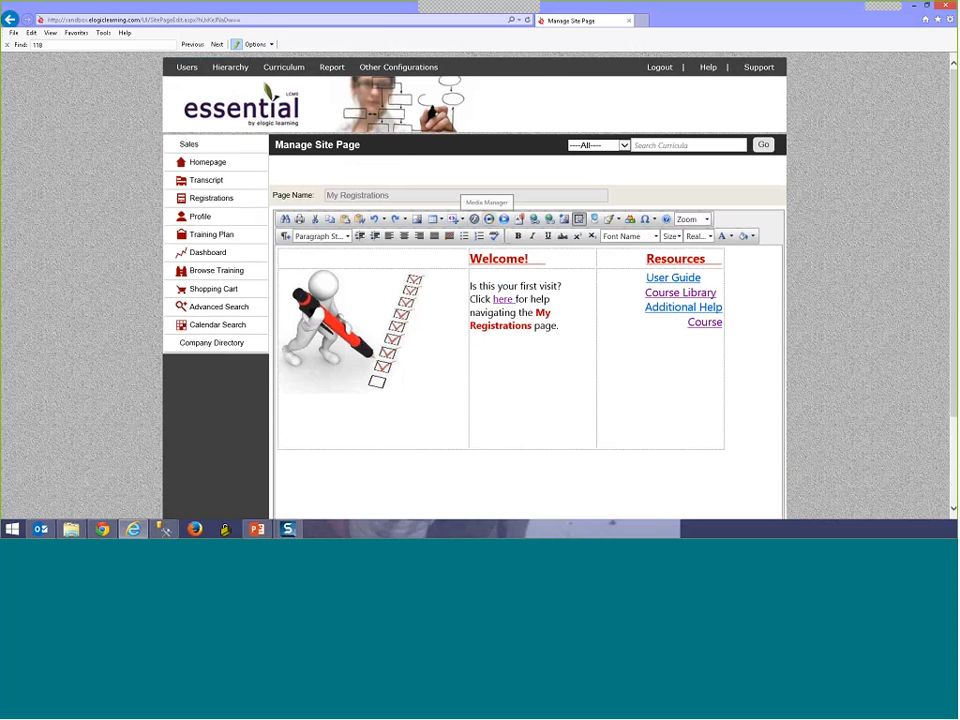
Step: Bring up the Media Manager's upload window, then close both without uploading anything
{"action": "left_click", "coordinate": [489, 219]}
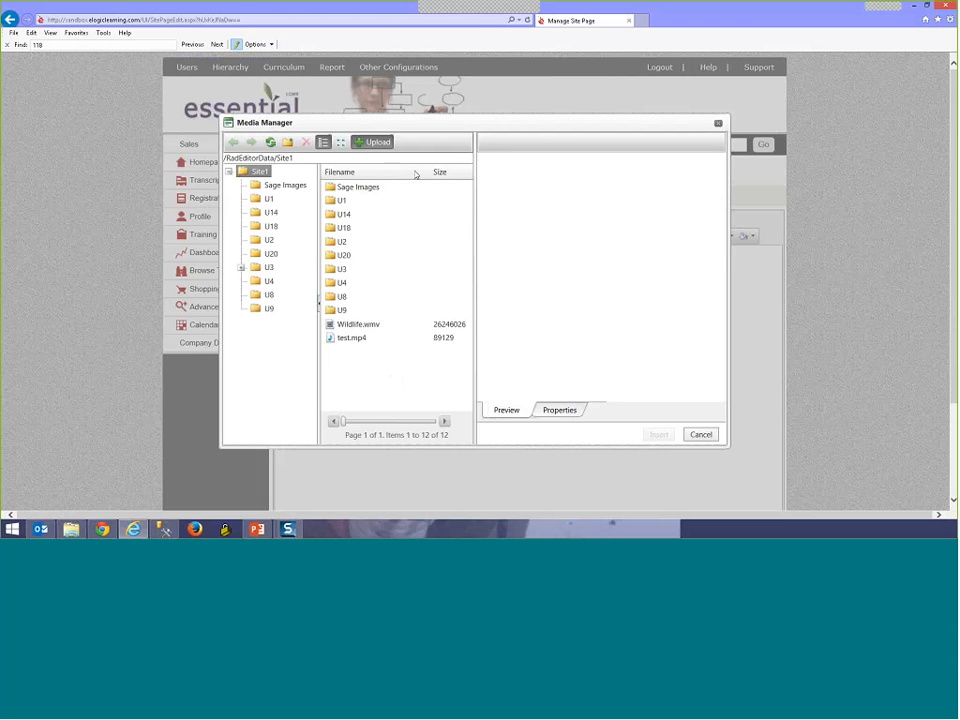
{"action": "left_click", "coordinate": [372, 142]}
{"action": "left_click_drag", "start_coordinate": [379, 193], "coordinate": [463, 185]}
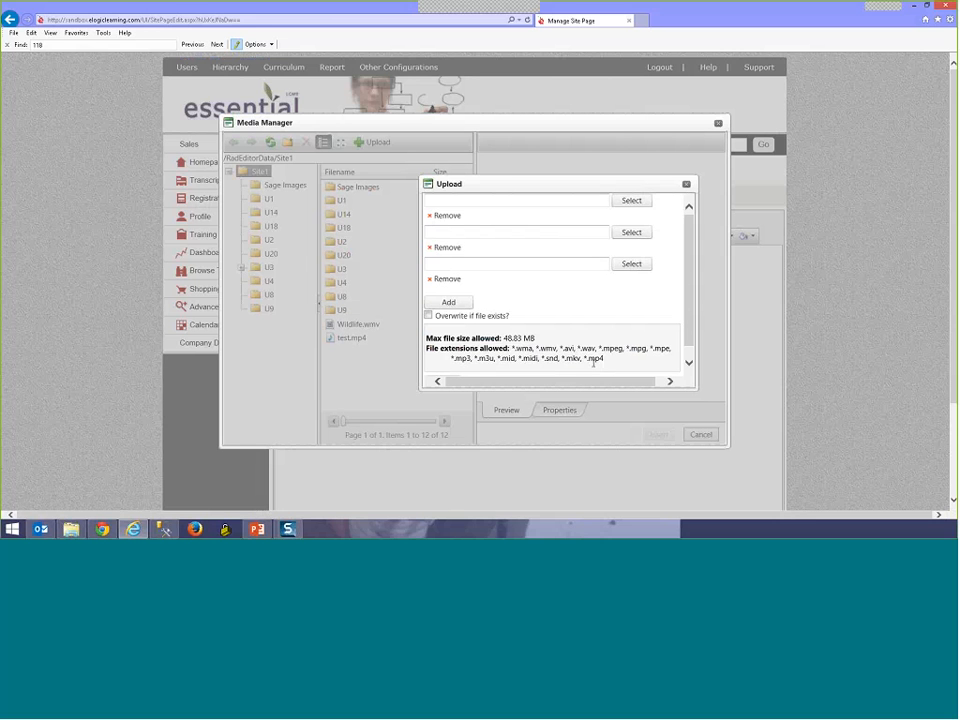
{"action": "left_click", "coordinate": [686, 184]}
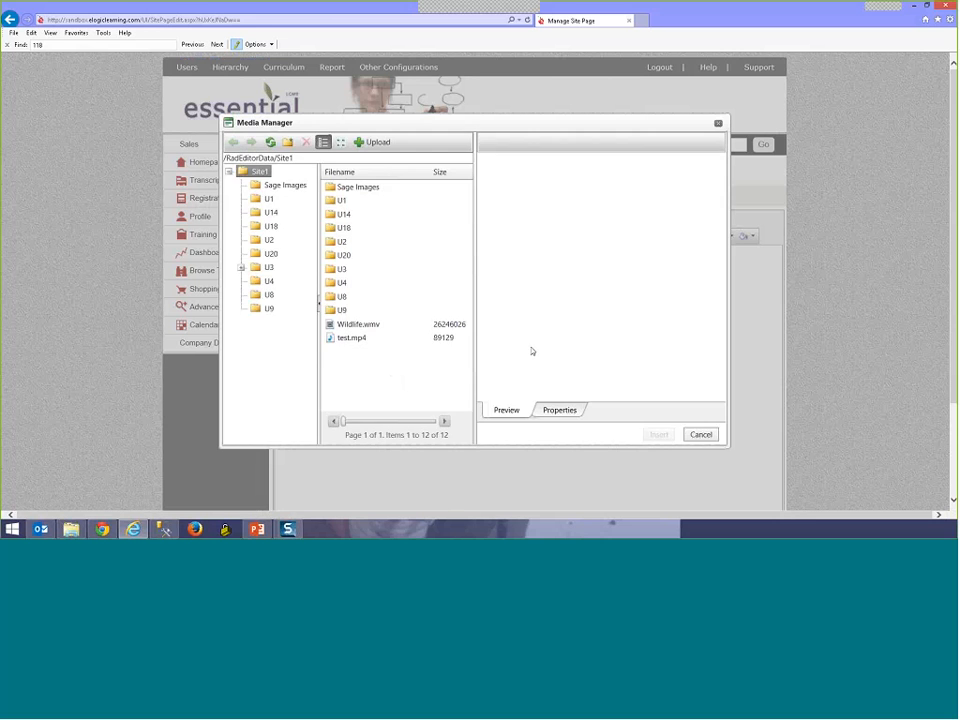
{"action": "left_click", "coordinate": [701, 435]}
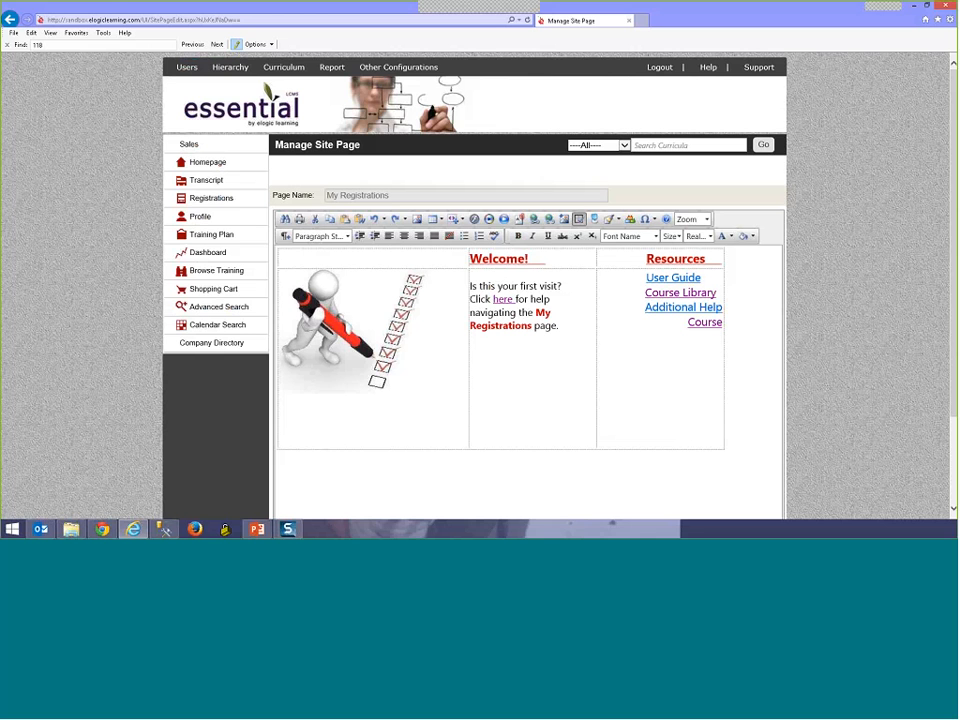
Step: Go to Content Page Management and bring up the Select Page Type choices
{"action": "mouse_move", "coordinate": [398, 68]}
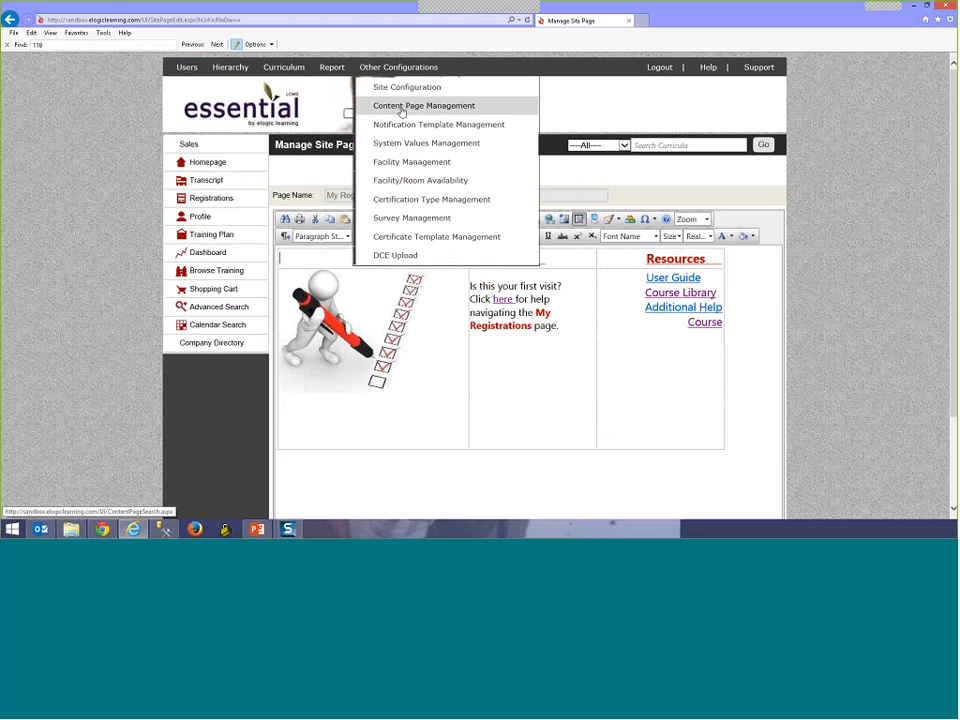
{"action": "left_click", "coordinate": [402, 107]}
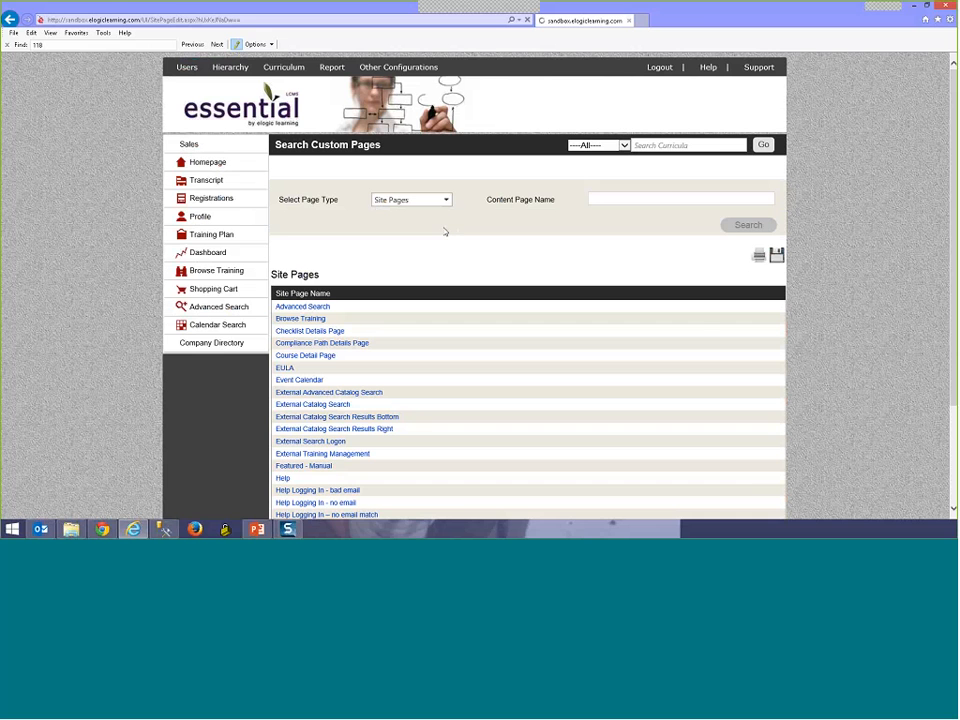
{"action": "left_click", "coordinate": [437, 200]}
Step: List the E-Signature Pages and start a new e-signature page form
{"action": "left_click", "coordinate": [437, 229]}
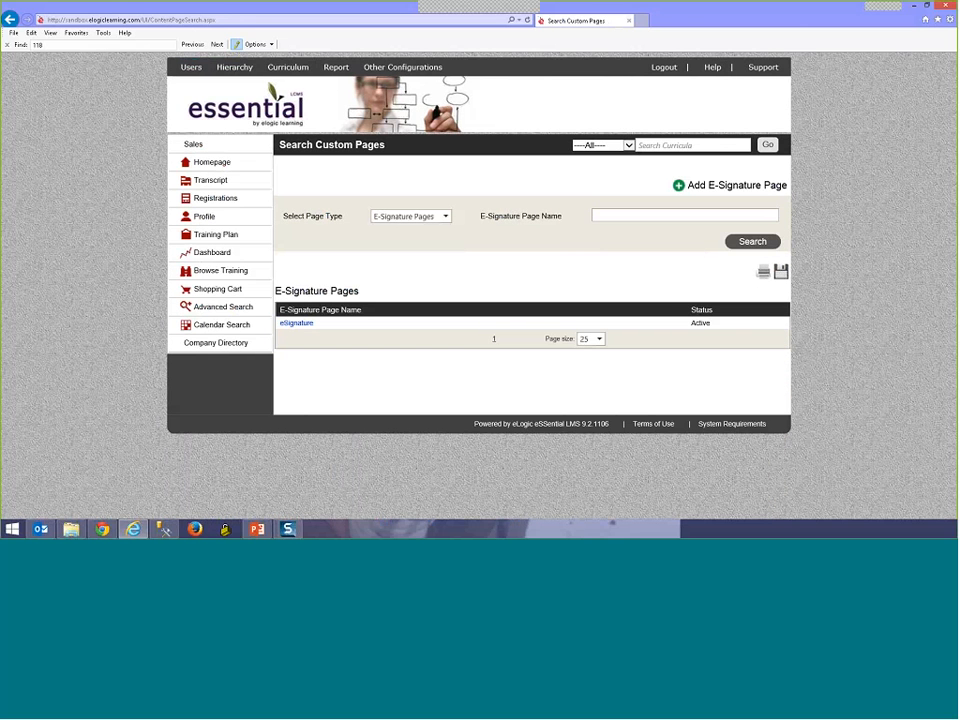
{"action": "left_click", "coordinate": [736, 186]}
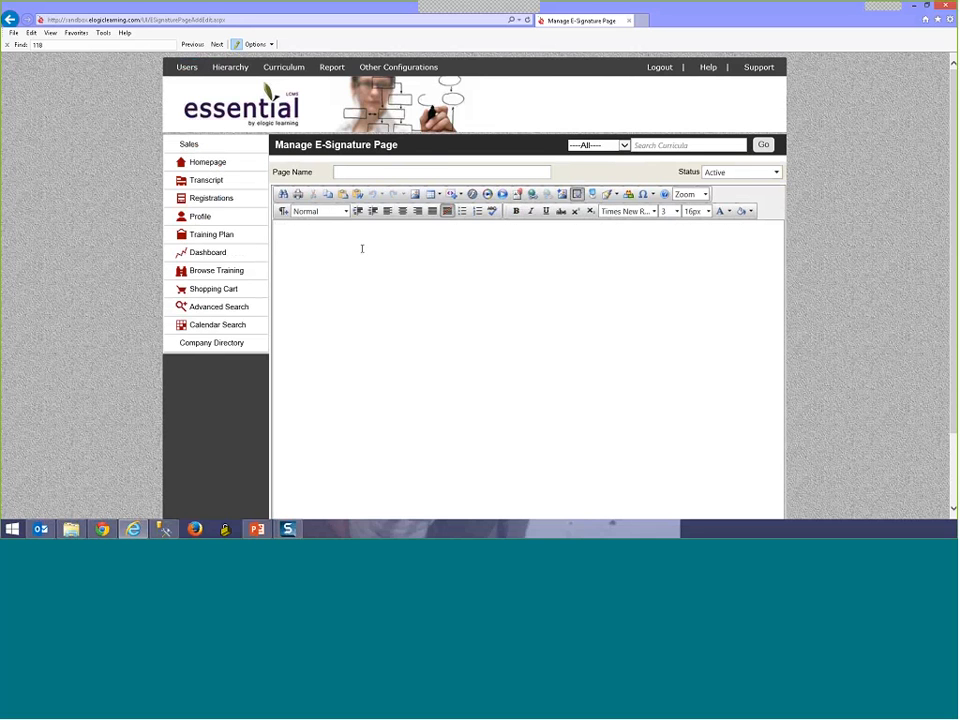
{"action": "mouse_move", "coordinate": [282, 74]}
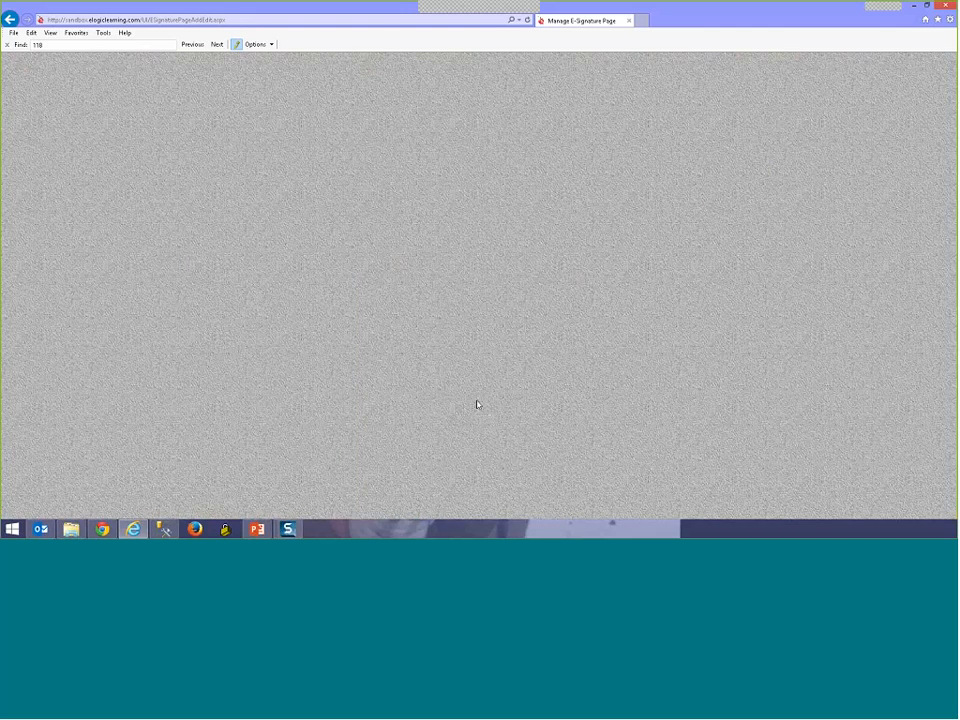
Step: Filter the course search by the name 'tommi'
{"action": "scroll", "coordinate": [414, 414], "scroll_direction": "down", "scroll_amount": 3}
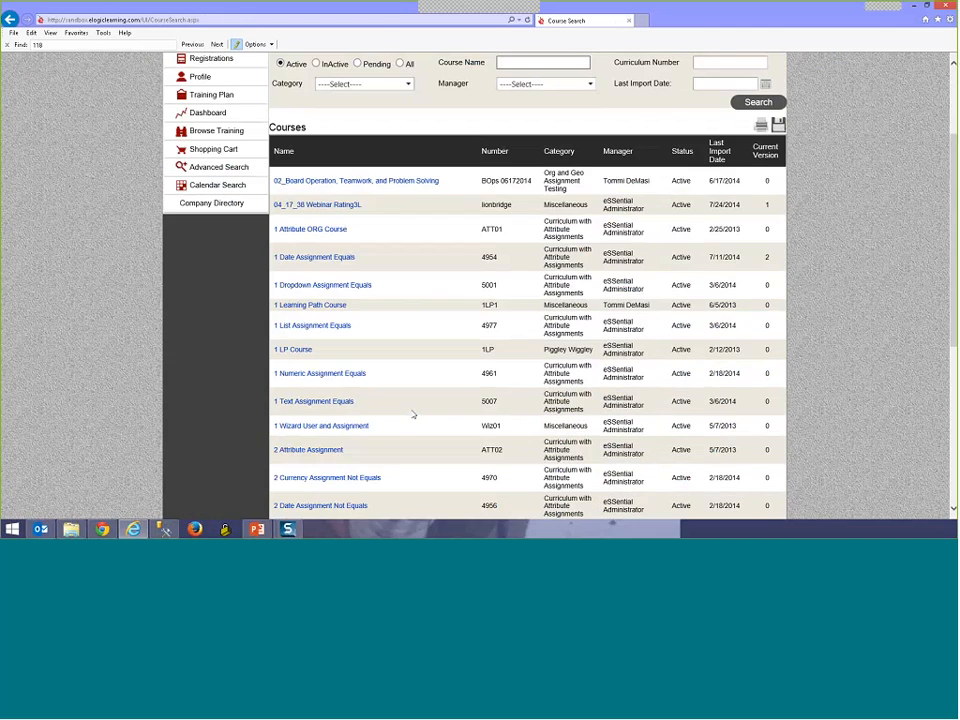
{"action": "scroll", "coordinate": [413, 414], "scroll_direction": "up", "scroll_amount": 3}
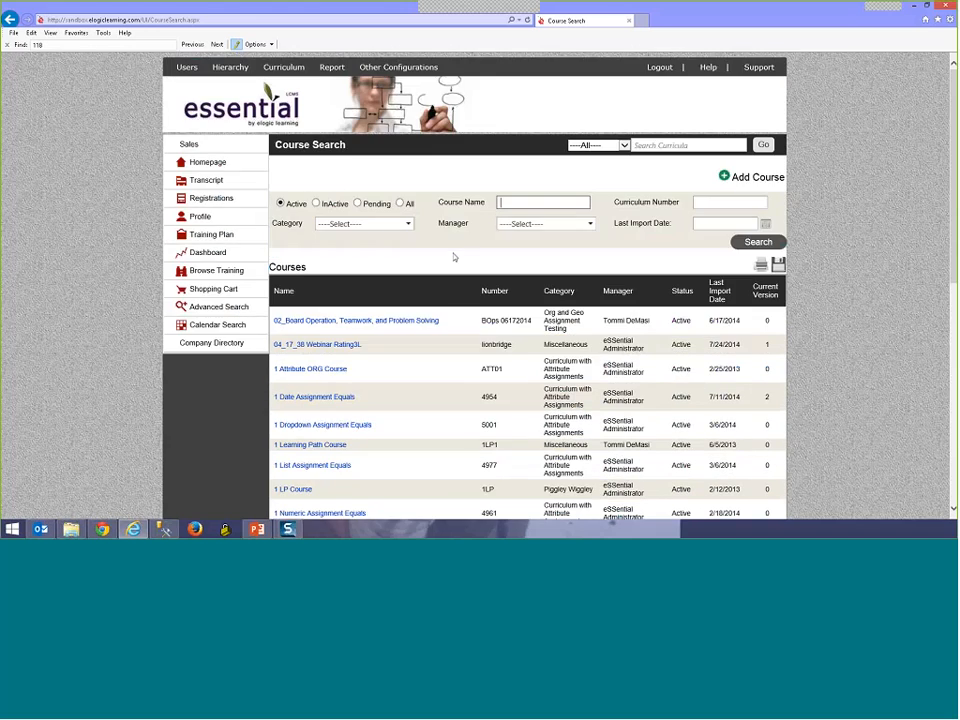
{"action": "scroll", "coordinate": [390, 428], "scroll_direction": "down", "scroll_amount": 10}
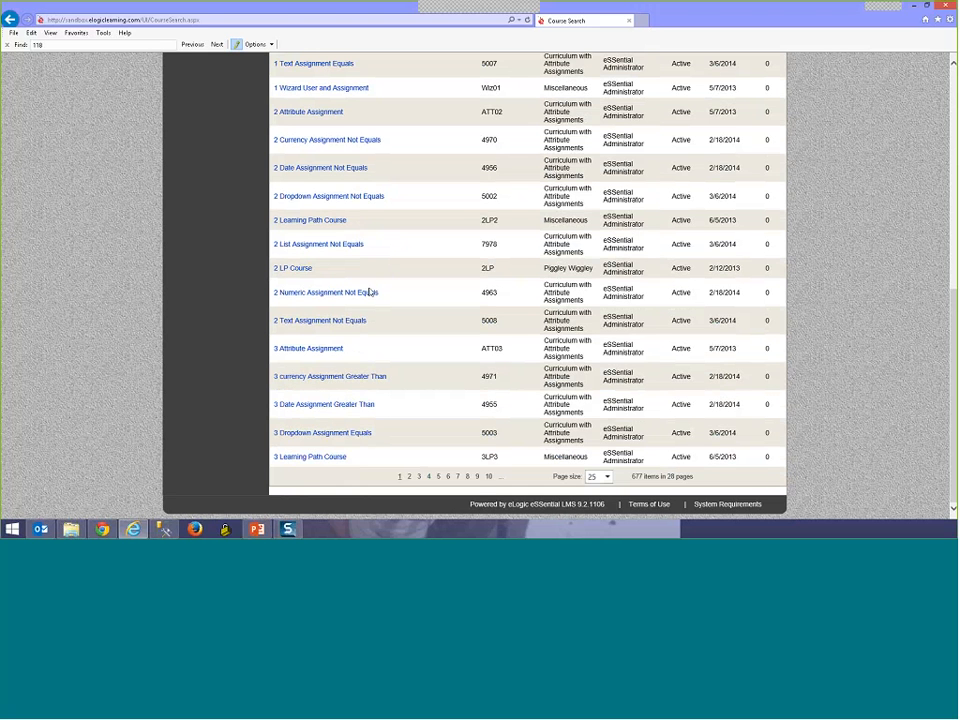
{"action": "scroll", "coordinate": [369, 291], "scroll_direction": "up", "scroll_amount": 5}
{"action": "left_click", "coordinate": [550, 74]}
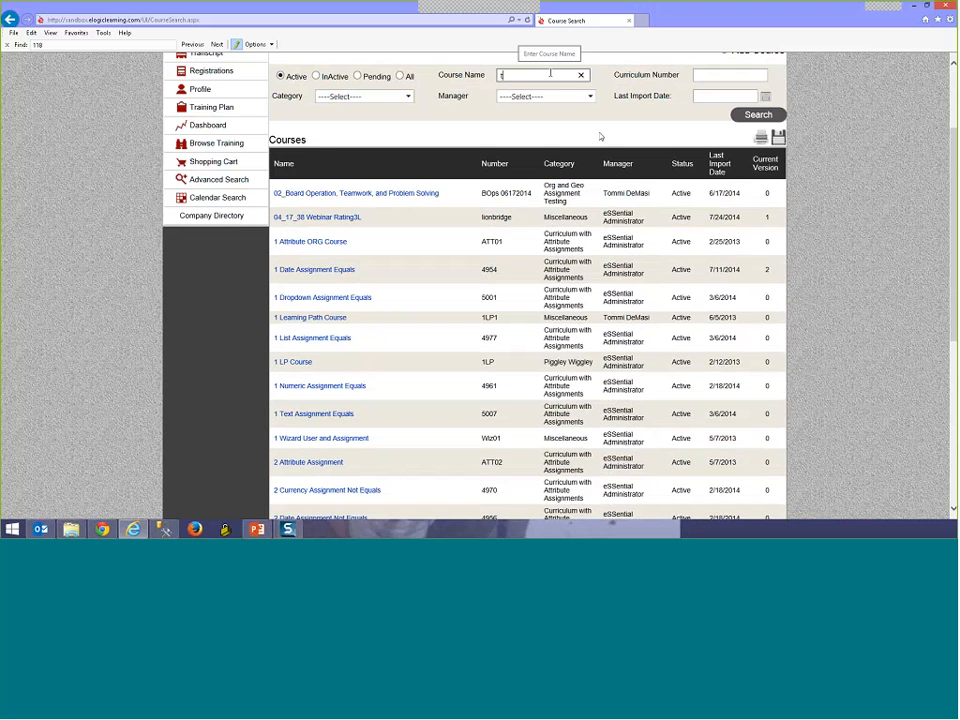
{"action": "type", "text": "tommi"}
{"action": "key", "text": "Return"}
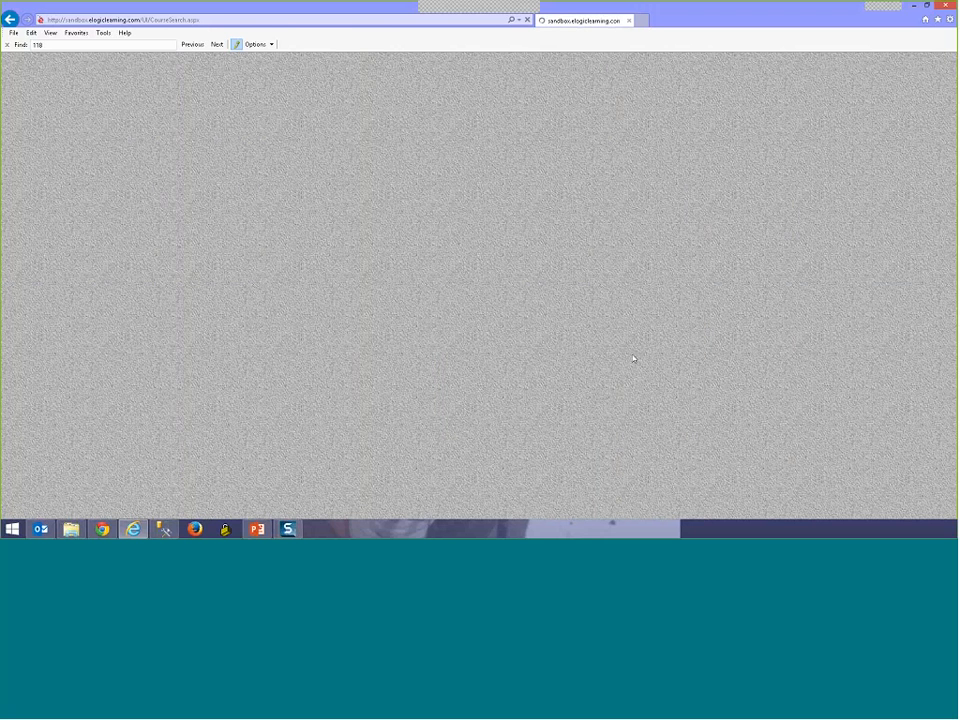
Step: Choose the e-signature page for the test course
{"action": "scroll", "coordinate": [543, 377], "scroll_direction": "down", "scroll_amount": 10}
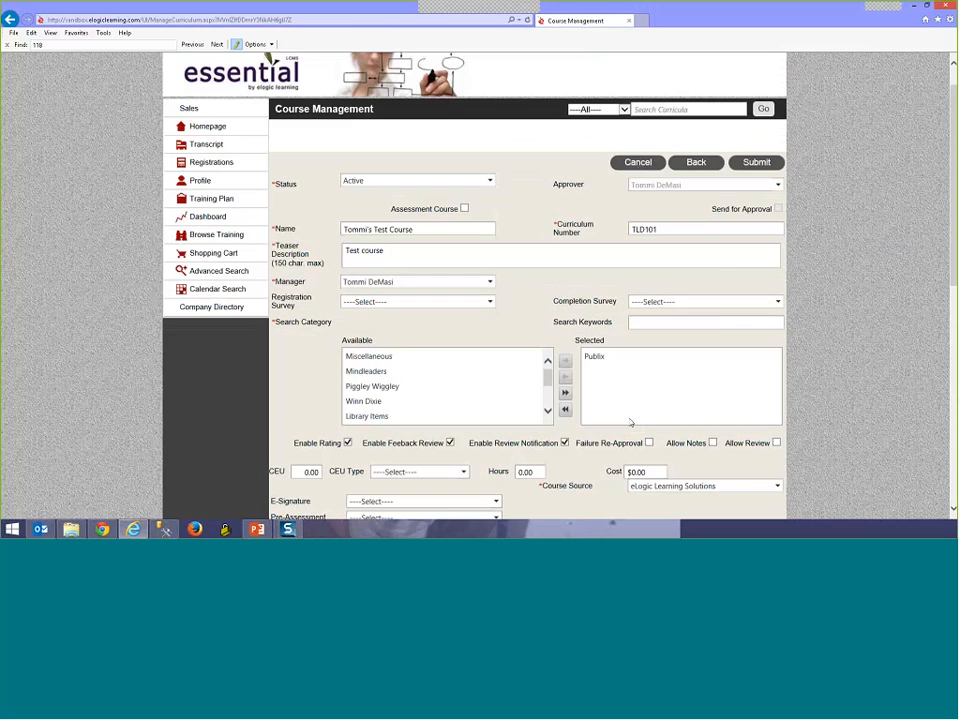
{"action": "scroll", "coordinate": [541, 337], "scroll_direction": "up", "scroll_amount": 5}
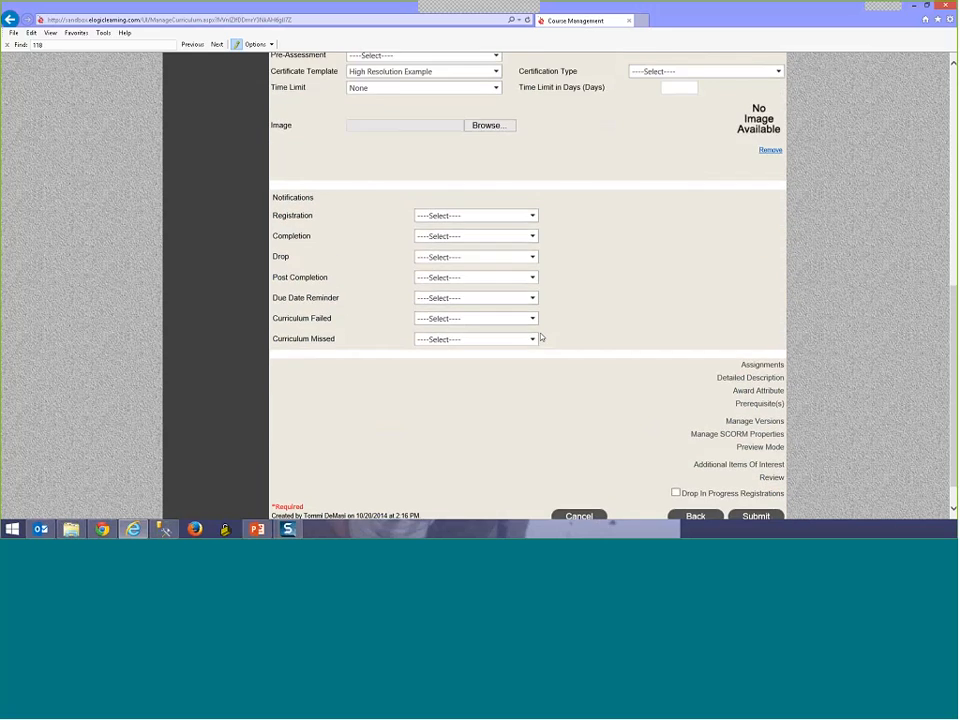
{"action": "left_click", "coordinate": [470, 283]}
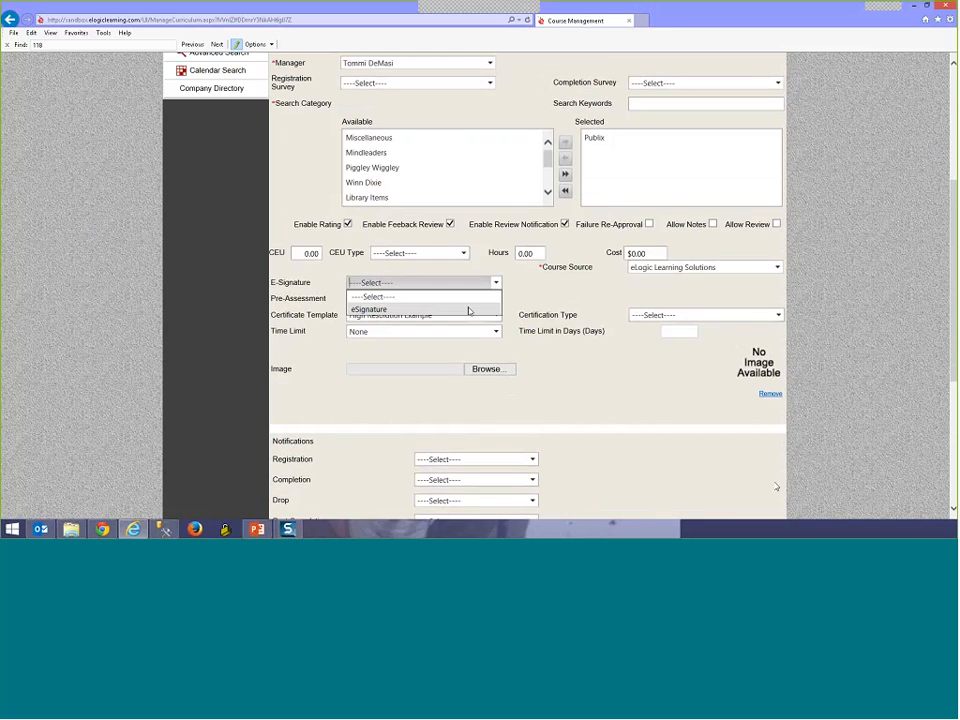
{"action": "scroll", "coordinate": [770, 490], "scroll_direction": "down", "scroll_amount": 5}
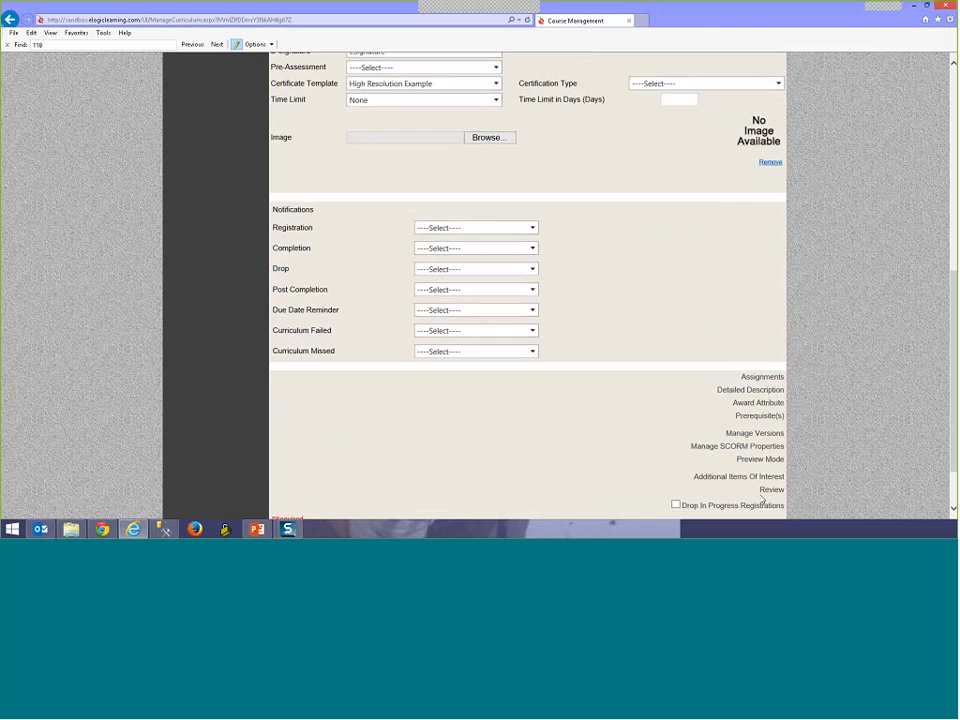
{"action": "scroll", "coordinate": [641, 200], "scroll_direction": "down", "scroll_amount": 8}
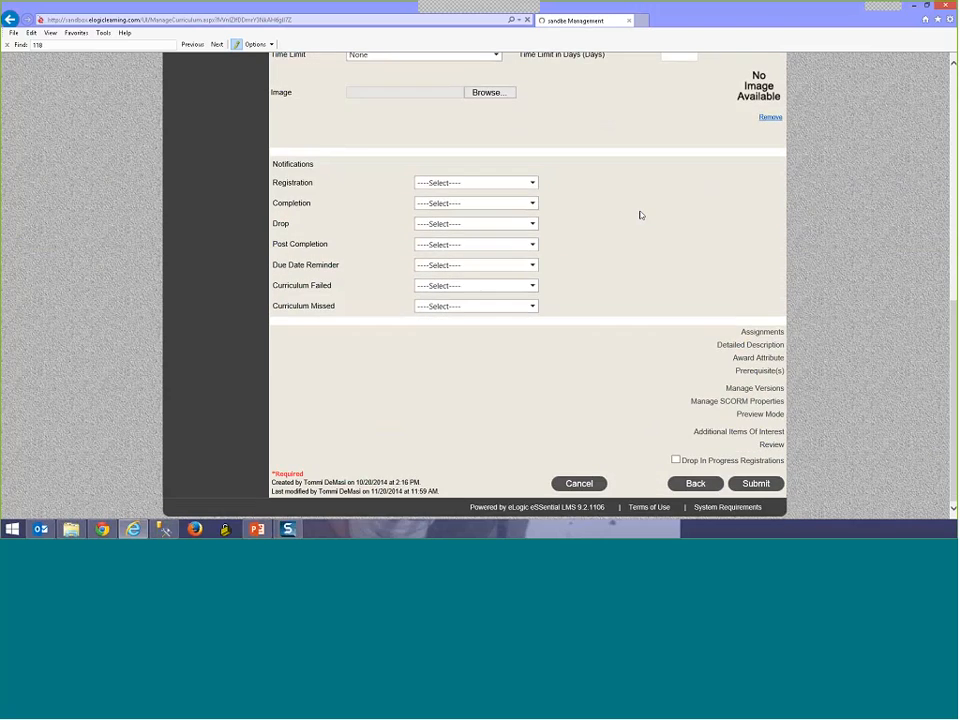
{"action": "scroll", "coordinate": [655, 190], "scroll_direction": "up", "scroll_amount": 7}
{"action": "scroll", "coordinate": [669, 171], "scroll_direction": "up", "scroll_amount": 2}
Step: Search the curricula for 'tommi', which finds no results
{"action": "left_click", "coordinate": [668, 145]}
{"action": "type", "text": "tommi"}
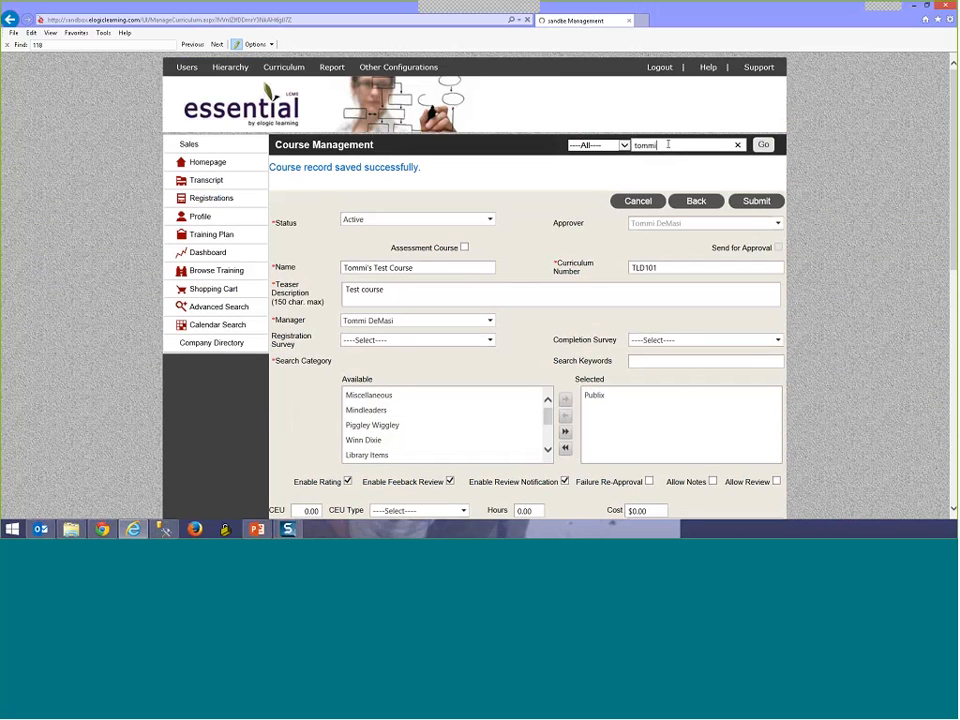
{"action": "key", "text": "Return"}
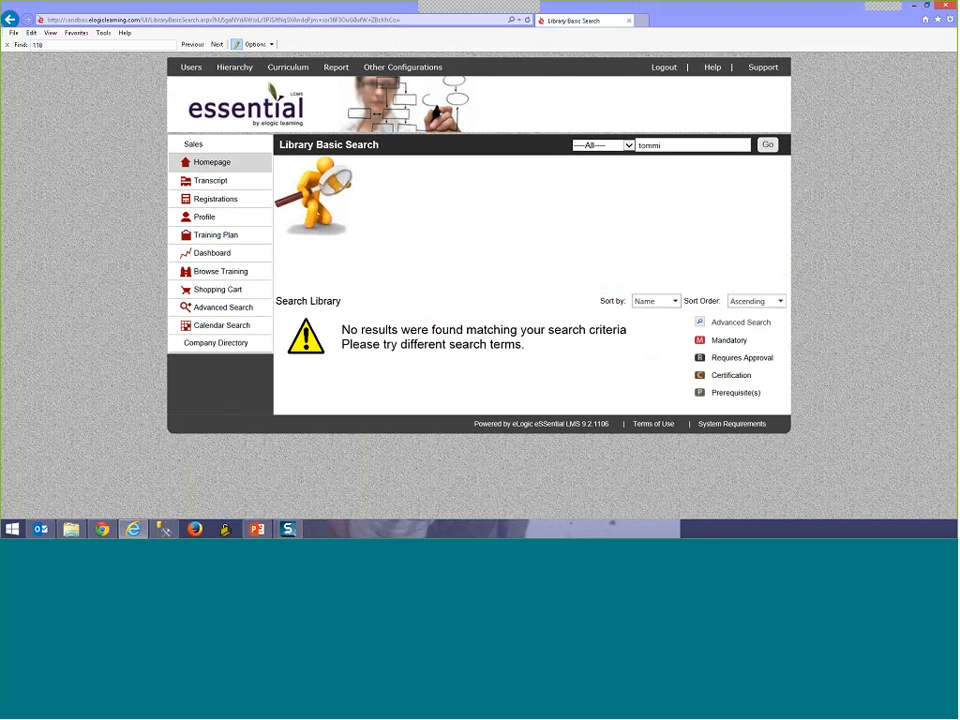
Step: In the Registration Wizard, choose Tommi's Test Course as the curriculum
{"action": "mouse_move", "coordinate": [192, 69]}
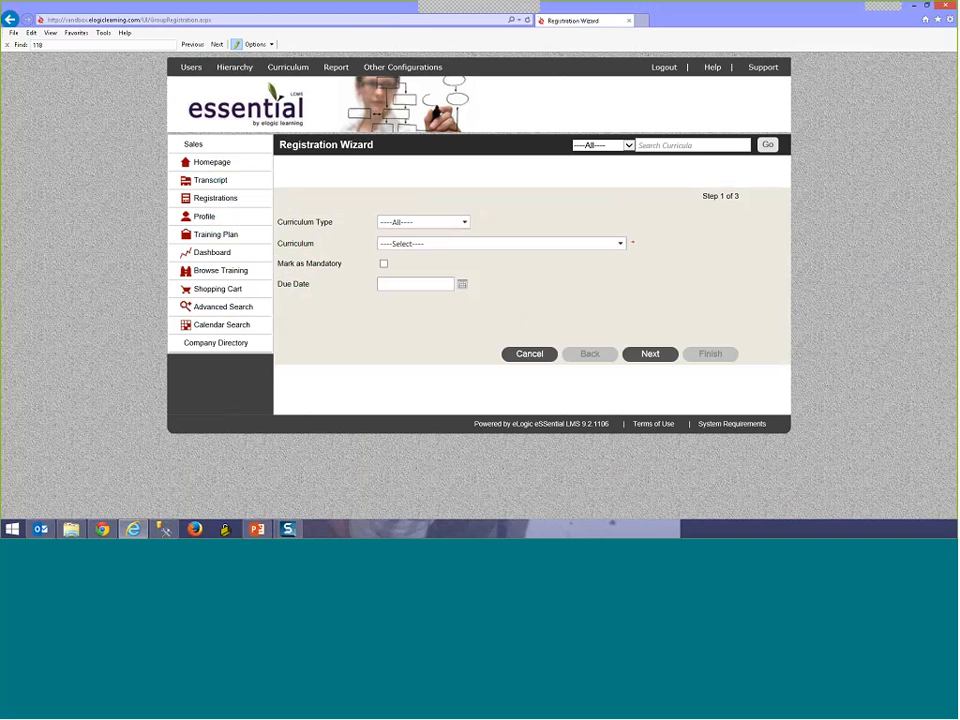
{"action": "left_click", "coordinate": [433, 243]}
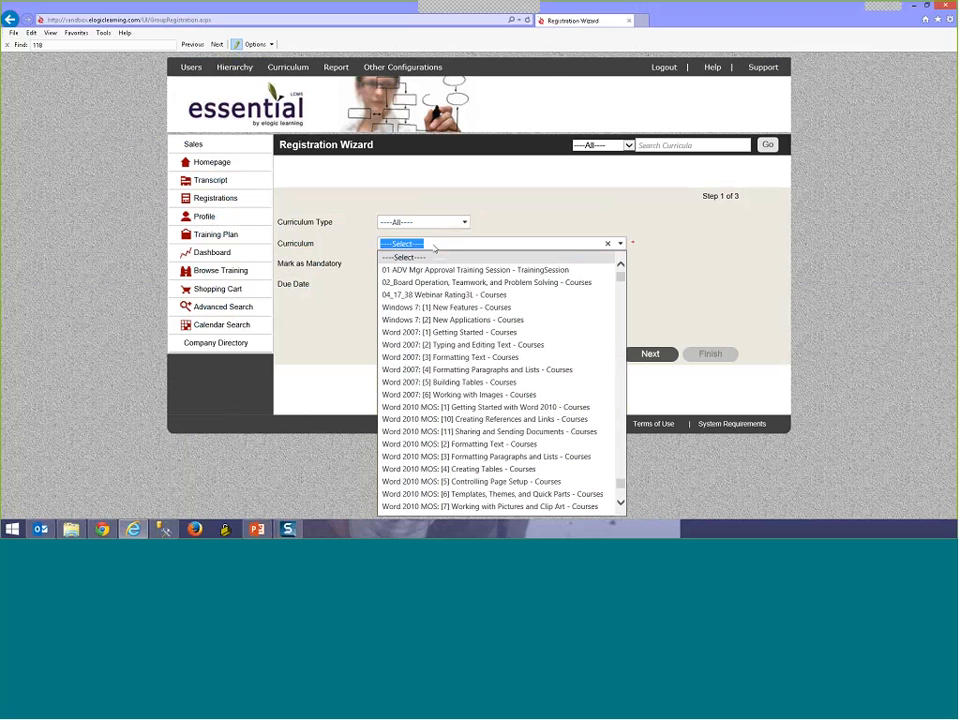
{"action": "type", "text": "Tommi's Test Course - Courses"}
{"action": "left_click", "coordinate": [436, 245]}
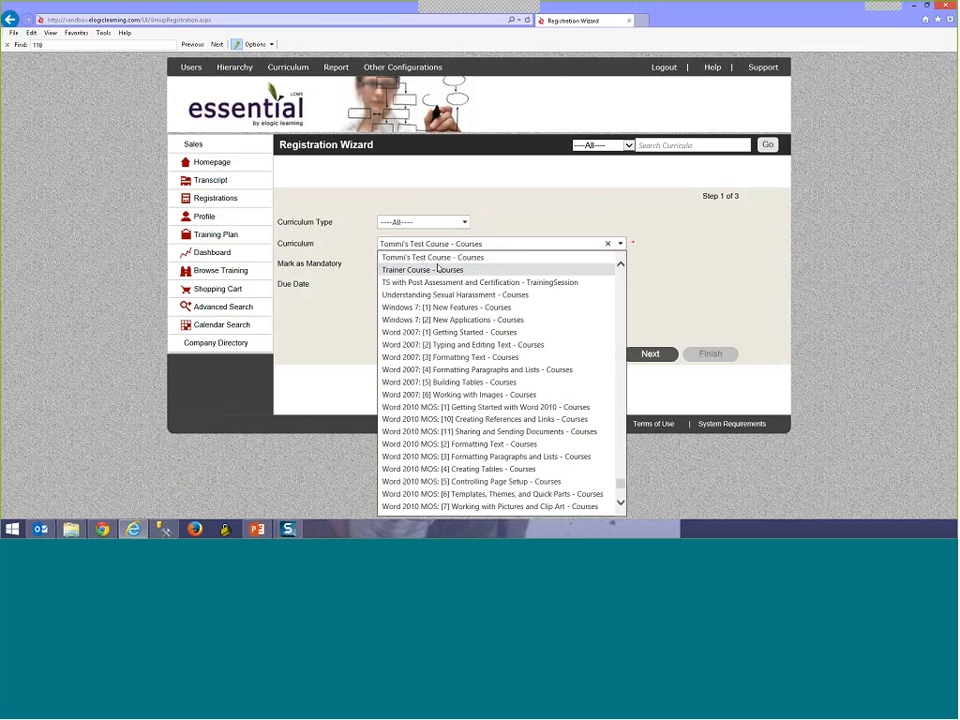
{"action": "left_click", "coordinate": [636, 357]}
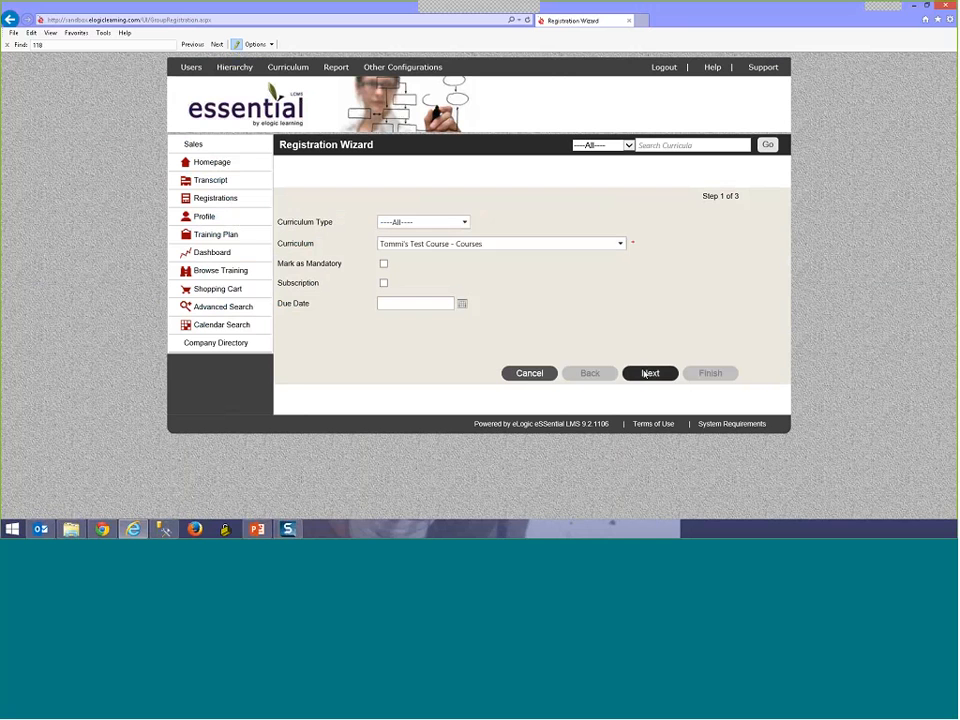
{"action": "left_click", "coordinate": [645, 373]}
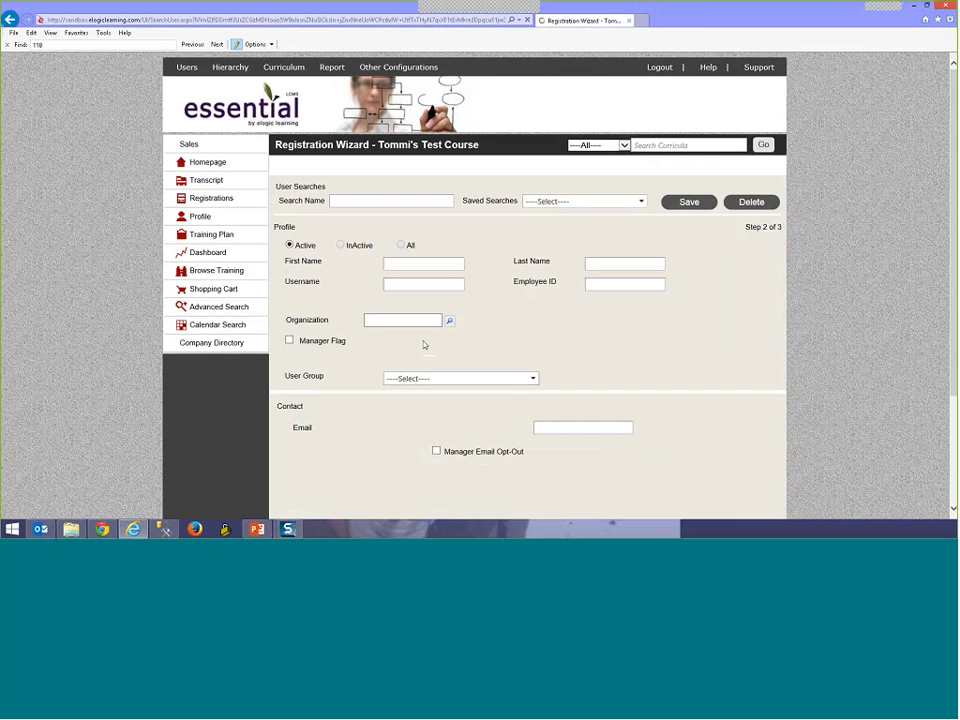
Step: Find username 'admin', register the Administrator for the course, and return to the homepage
{"action": "left_click", "coordinate": [420, 282]}
{"action": "type", "text": "admin"}
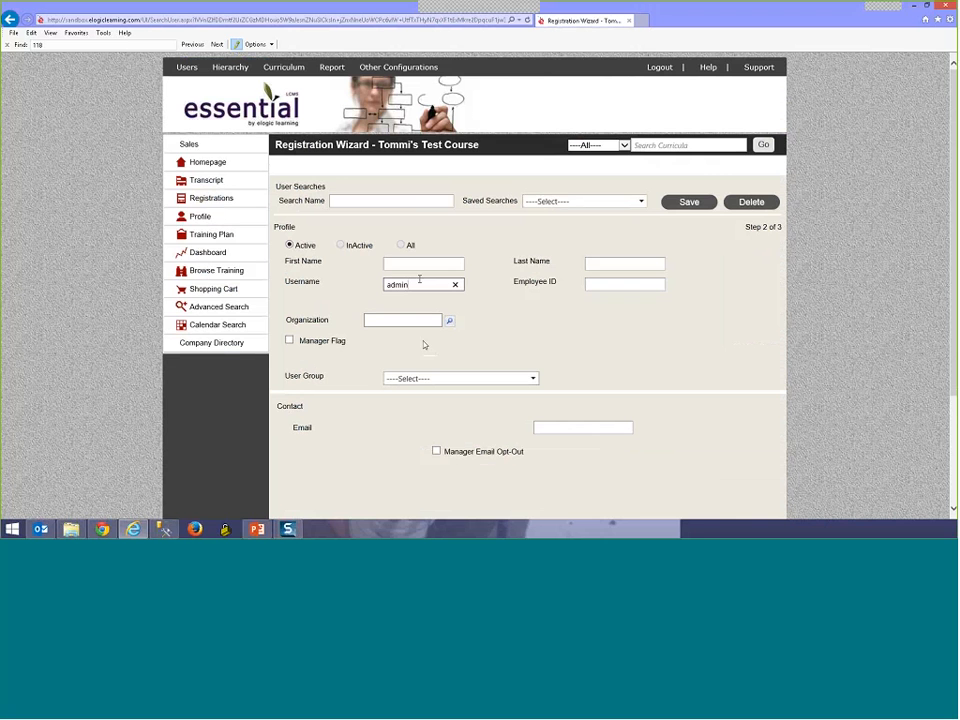
{"action": "scroll", "coordinate": [724, 471], "scroll_direction": "down", "scroll_amount": 2}
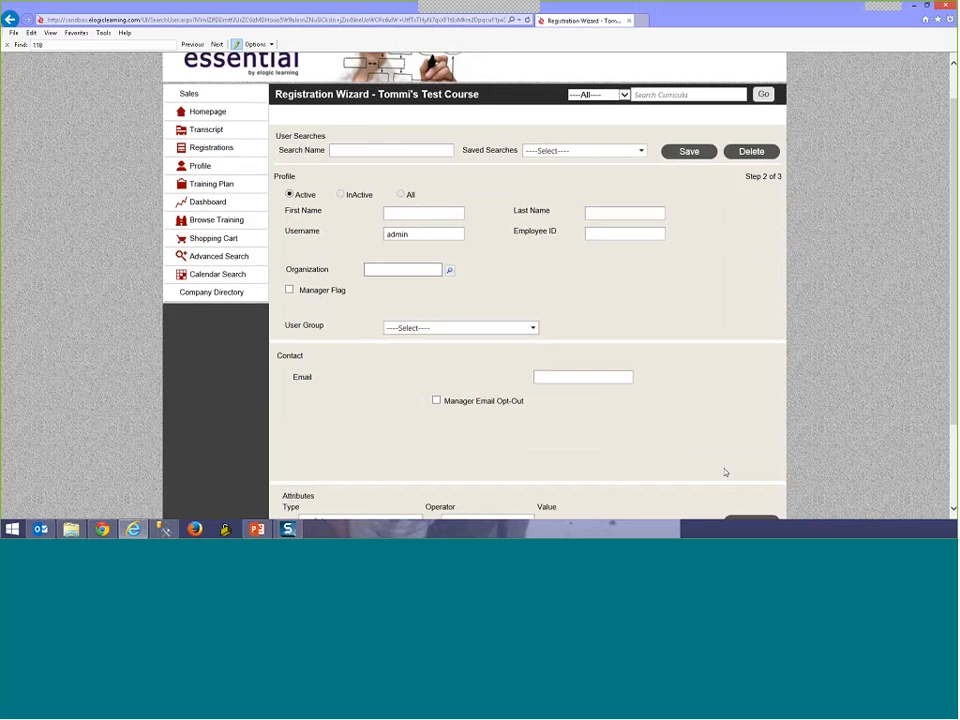
{"action": "left_click", "coordinate": [698, 487]}
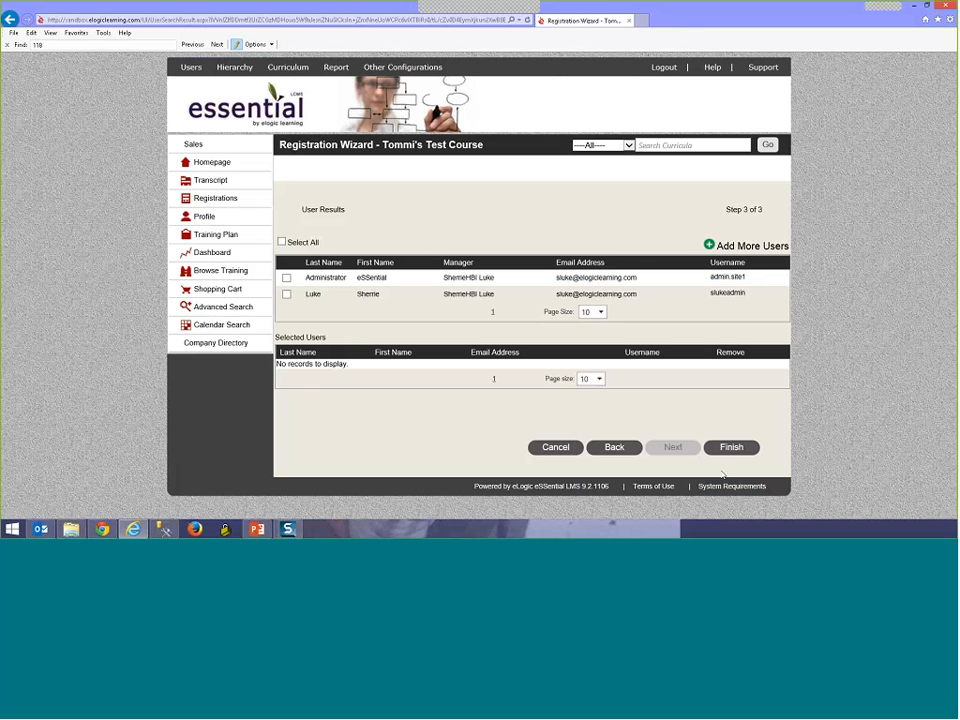
{"action": "left_click", "coordinate": [737, 449]}
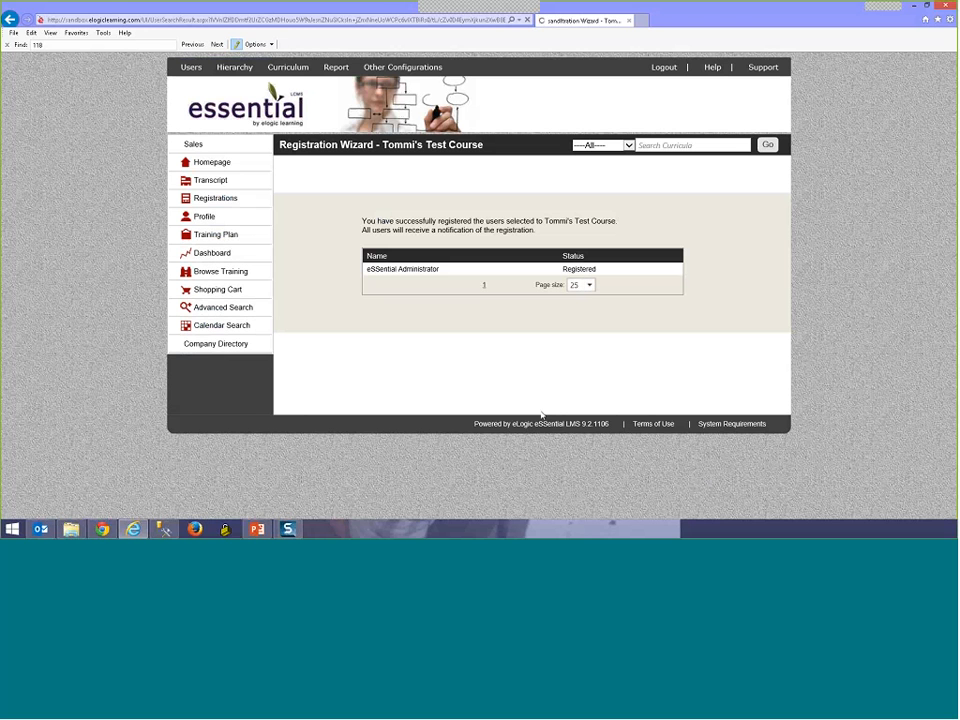
{"action": "left_click", "coordinate": [184, 167]}
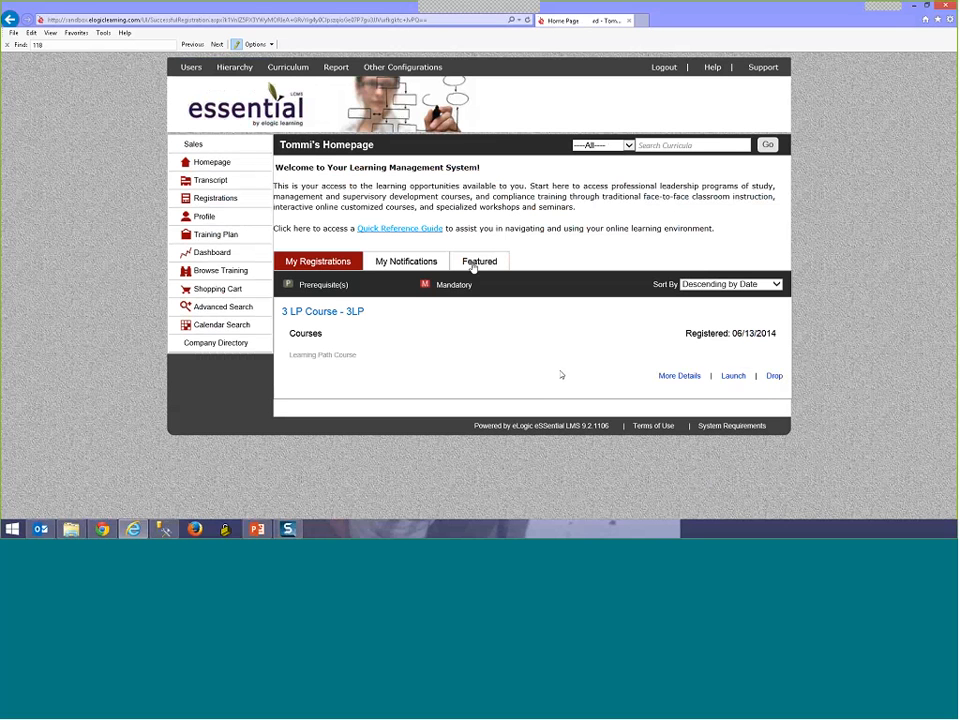
Step: Log out, then sign back in with the administrator's username and password
{"action": "left_click", "coordinate": [671, 72]}
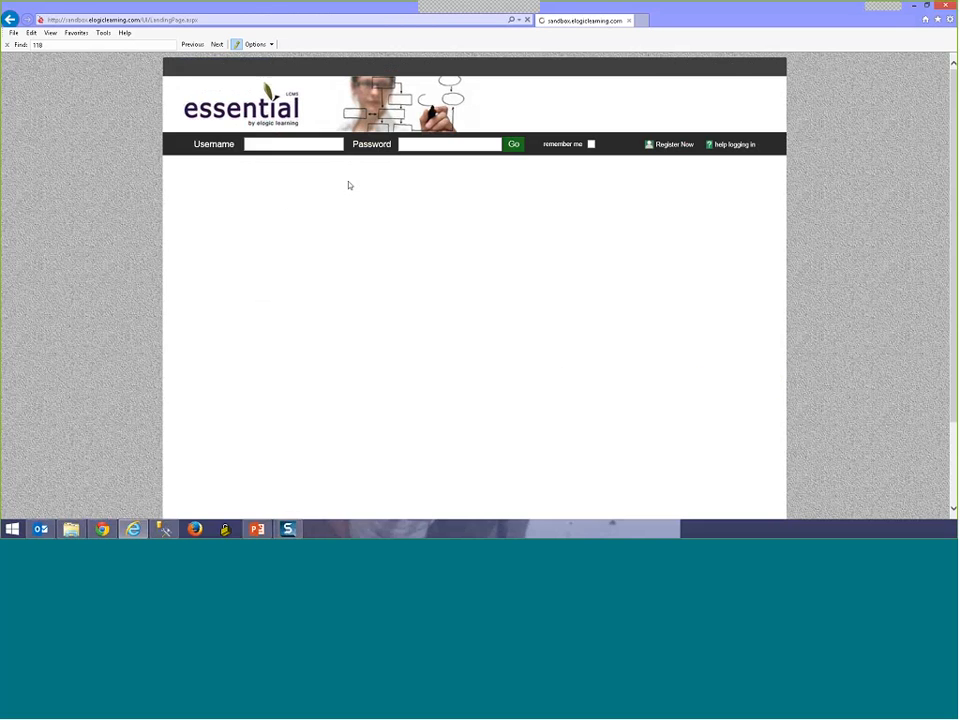
{"action": "left_click", "coordinate": [284, 146]}
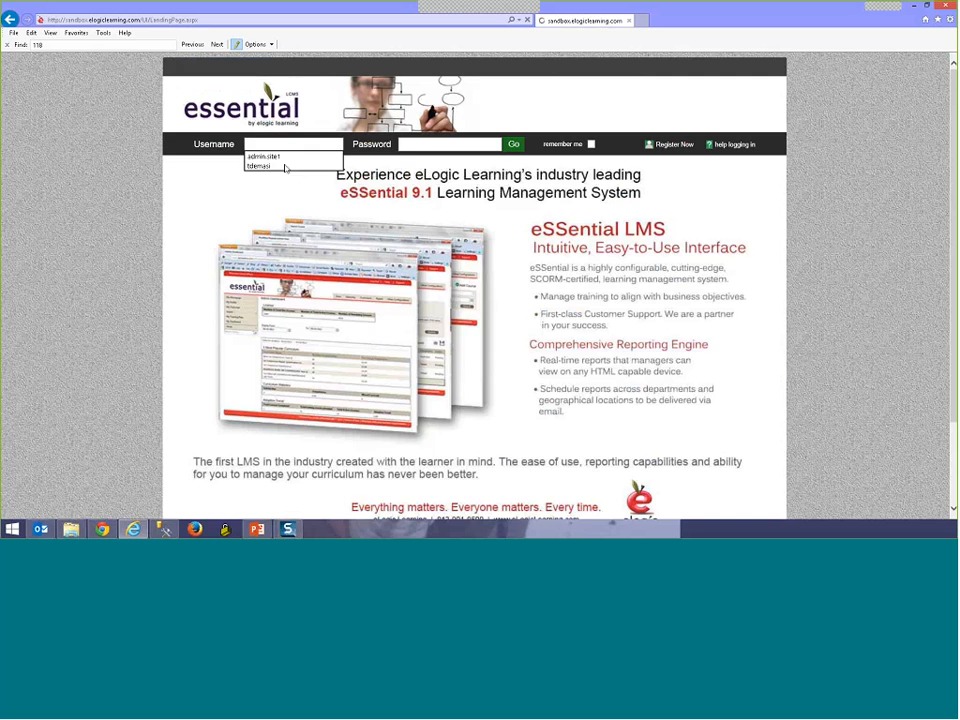
{"action": "left_click", "coordinate": [513, 147]}
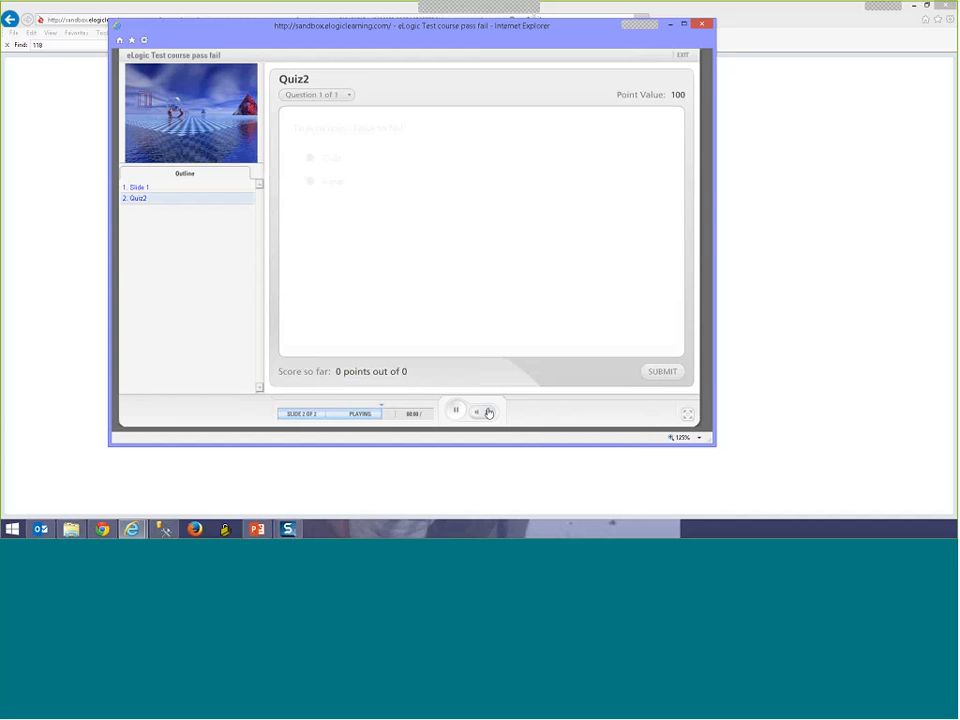
Step: Answer True on Quiz2, view the 100% result, and exit the course window
{"action": "left_click", "coordinate": [358, 163]}
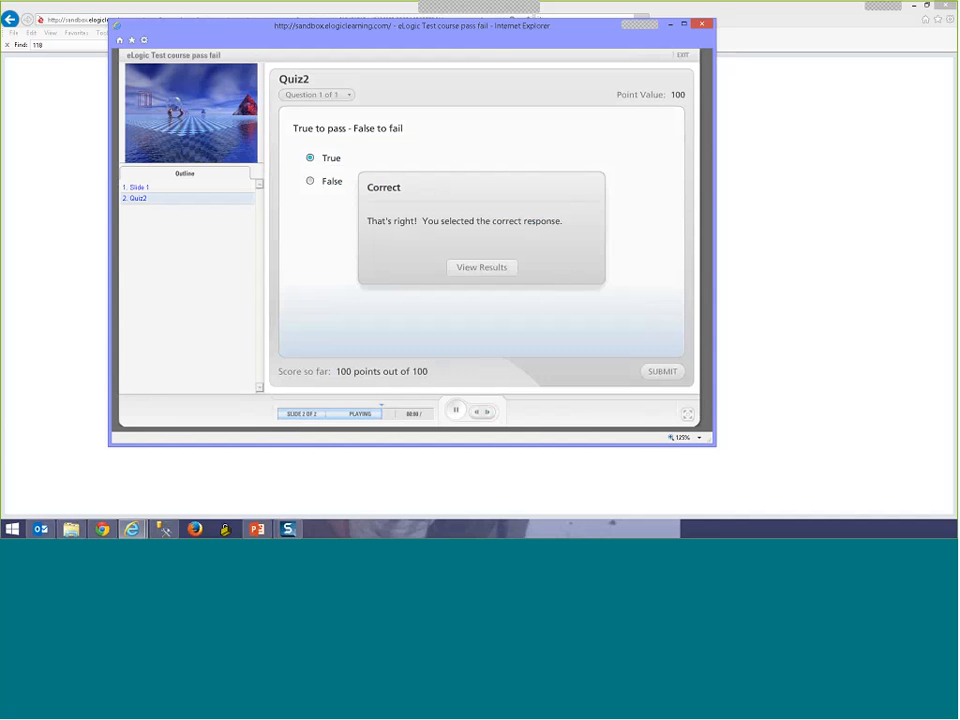
{"action": "left_click", "coordinate": [481, 267]}
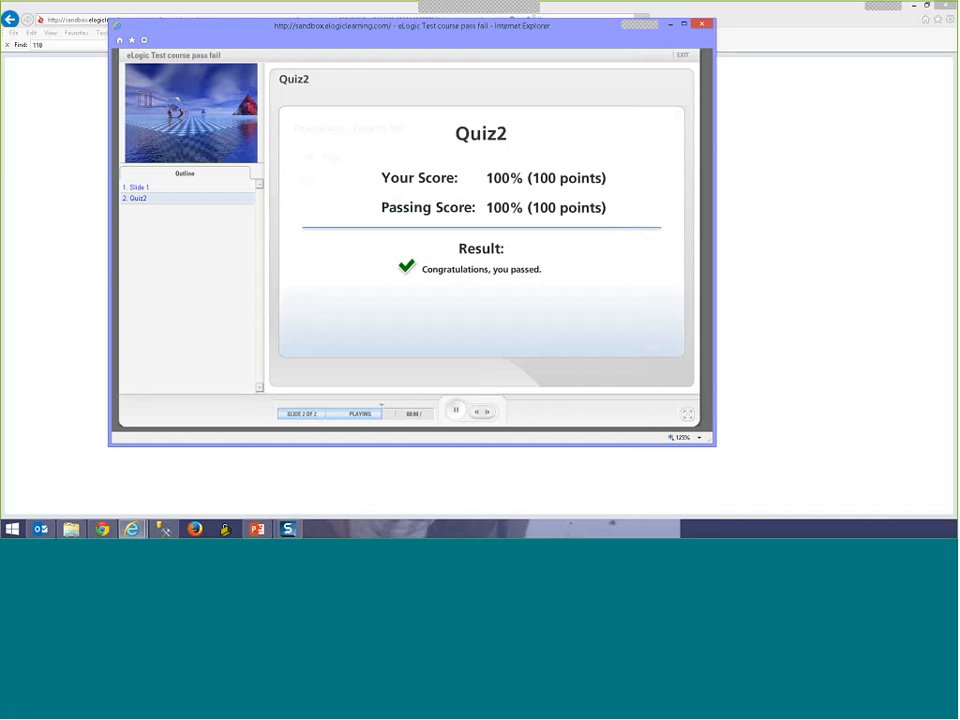
{"action": "left_click", "coordinate": [683, 55]}
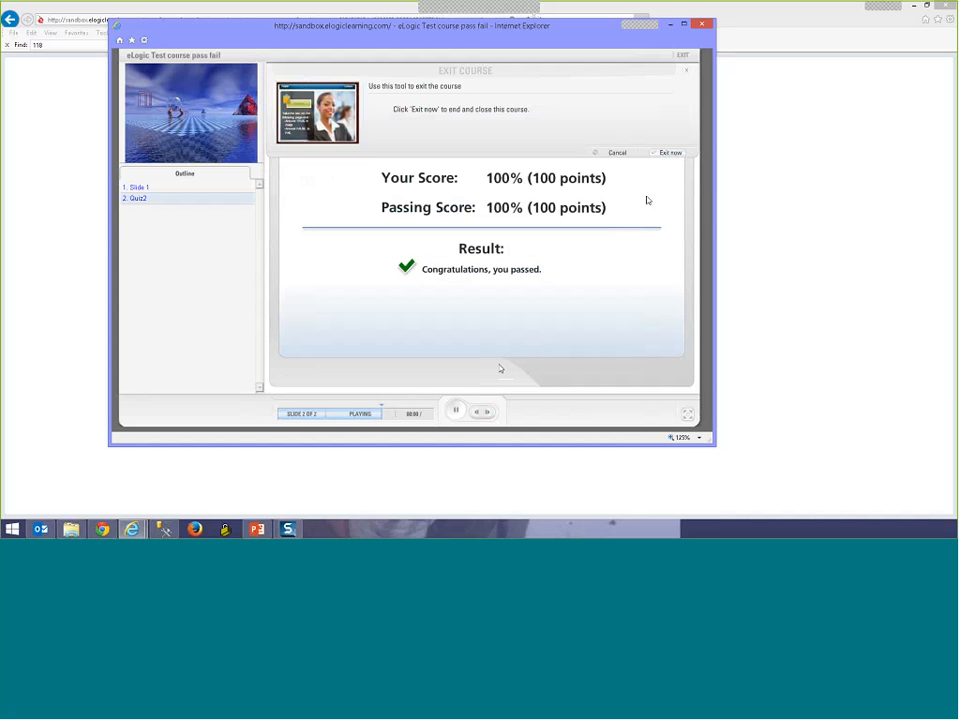
{"action": "left_click", "coordinate": [669, 153]}
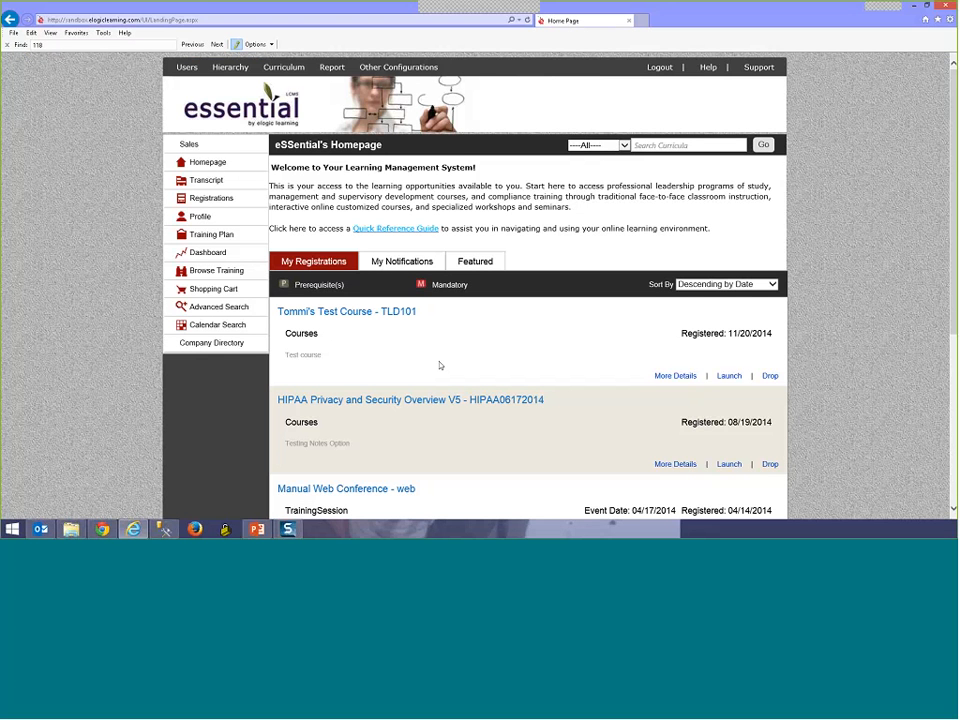
Step: Open Tommi's Test Course details to bring up its eSignature page
{"action": "left_click", "coordinate": [680, 377]}
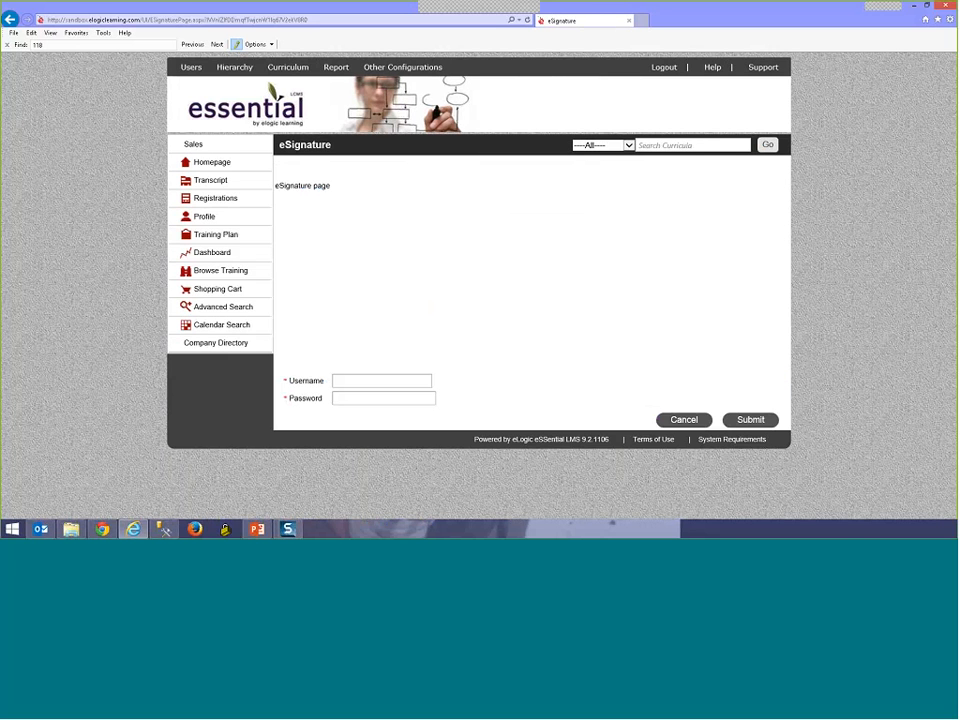
{"action": "left_click_drag", "start_coordinate": [276, 186], "coordinate": [331, 186]}
{"action": "left_click", "coordinate": [416, 371]}
Step: Sign the eSignature page with the saved administrator username and password
{"action": "type", "text": "ad"}
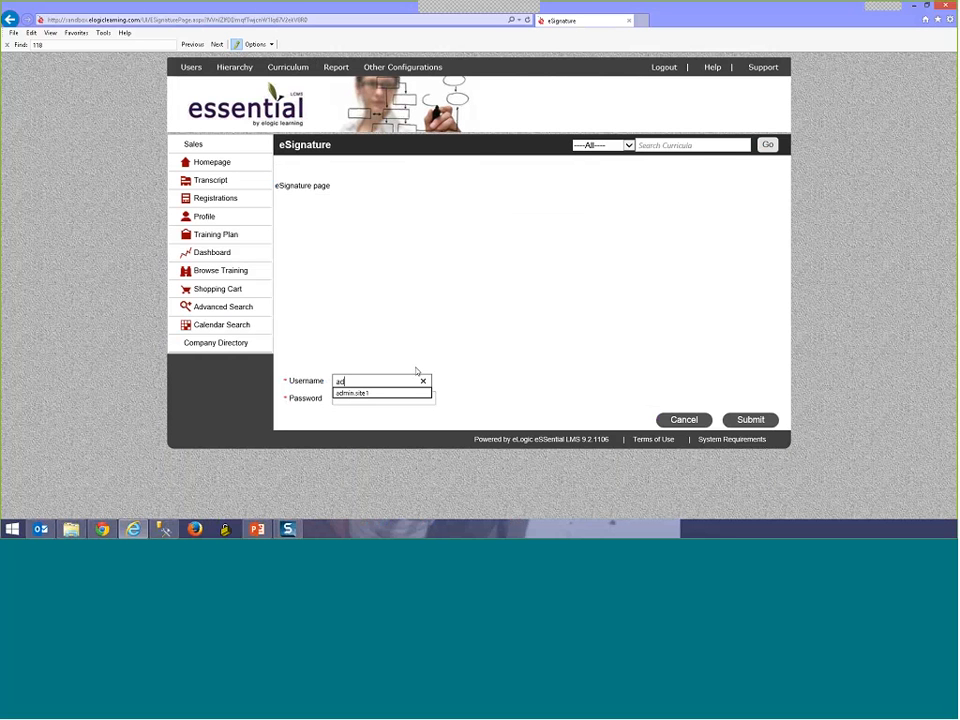
{"action": "type", "text": "min"}
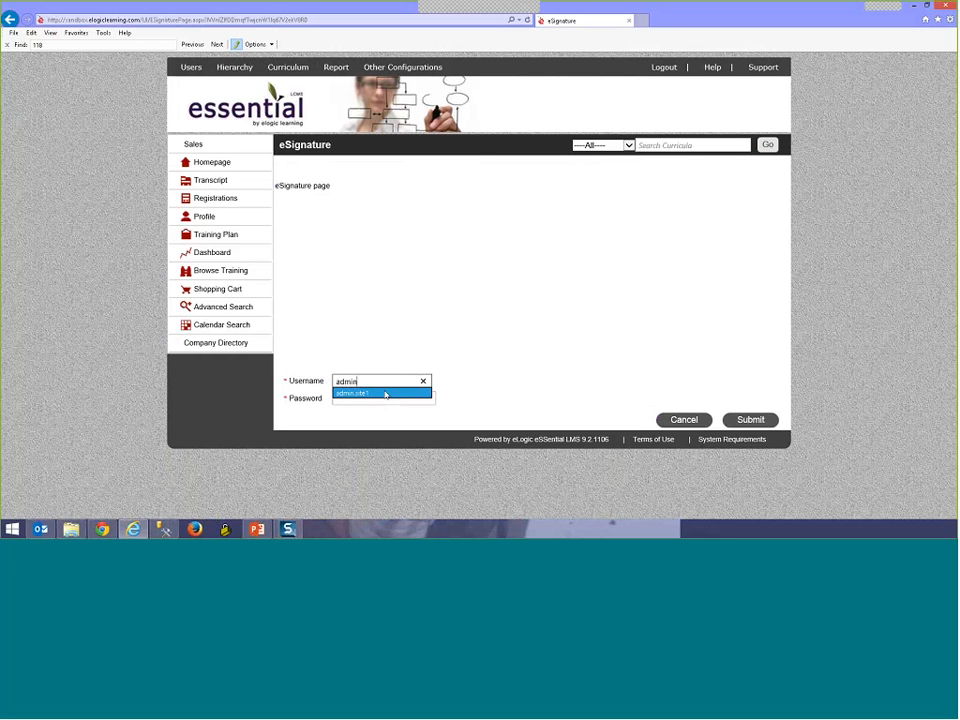
{"action": "left_click", "coordinate": [385, 394]}
{"action": "left_click", "coordinate": [731, 420]}
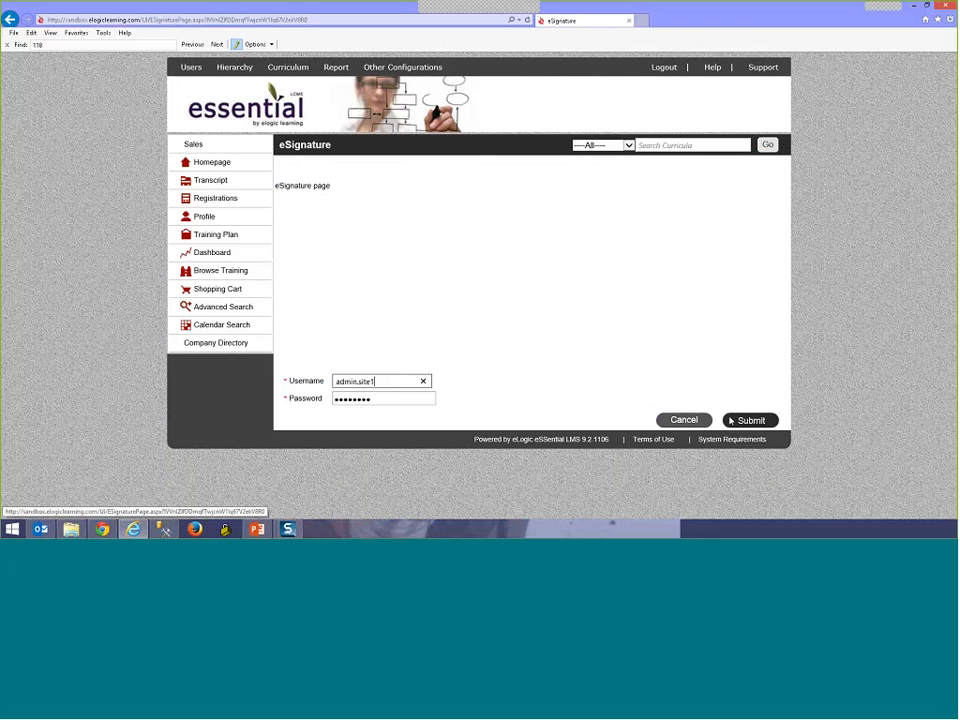